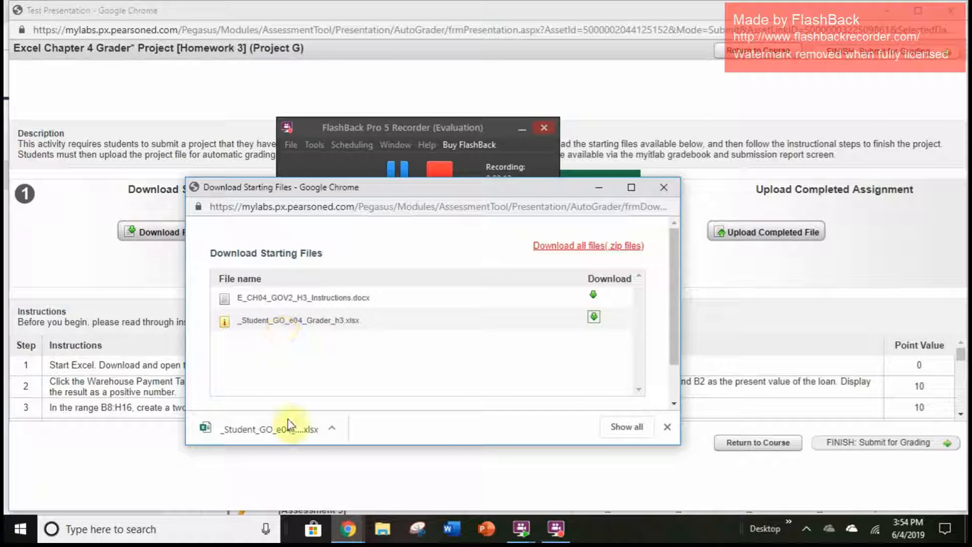
# - Open the downloaded starting workbook _Student_GO_e04_Grader_h3.xlsx in Excel and enable editing
pyautogui.click(292, 431)
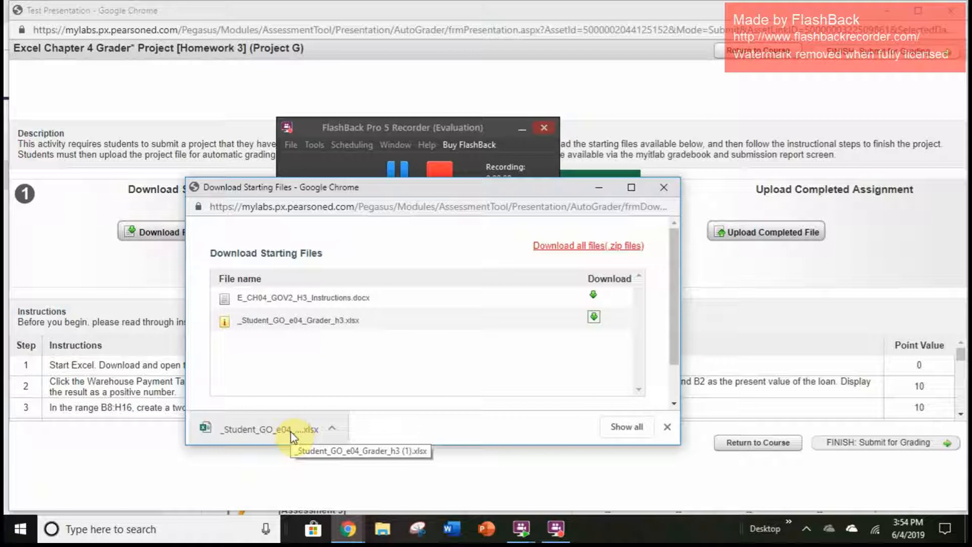
pyautogui.click(598, 194)
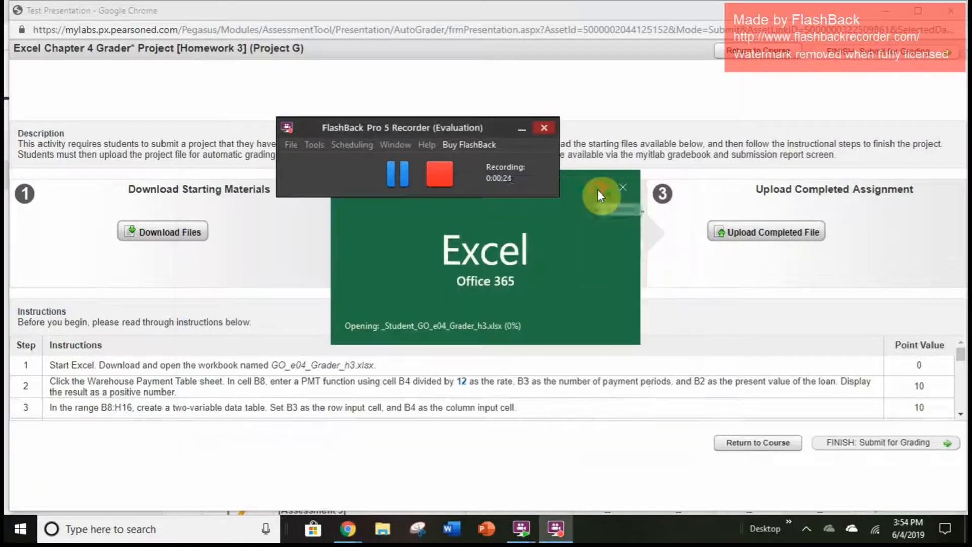
pyautogui.click(600, 248)
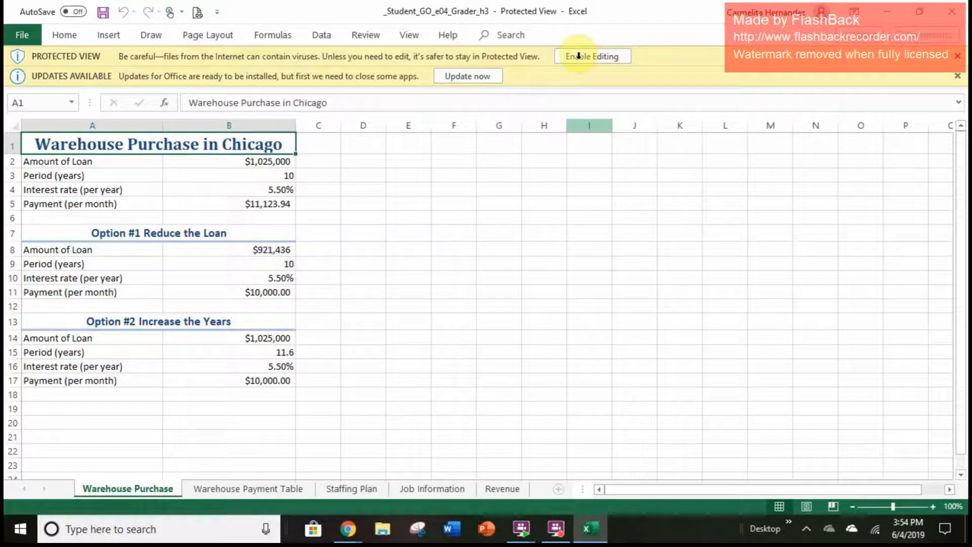
pyautogui.click(578, 56)
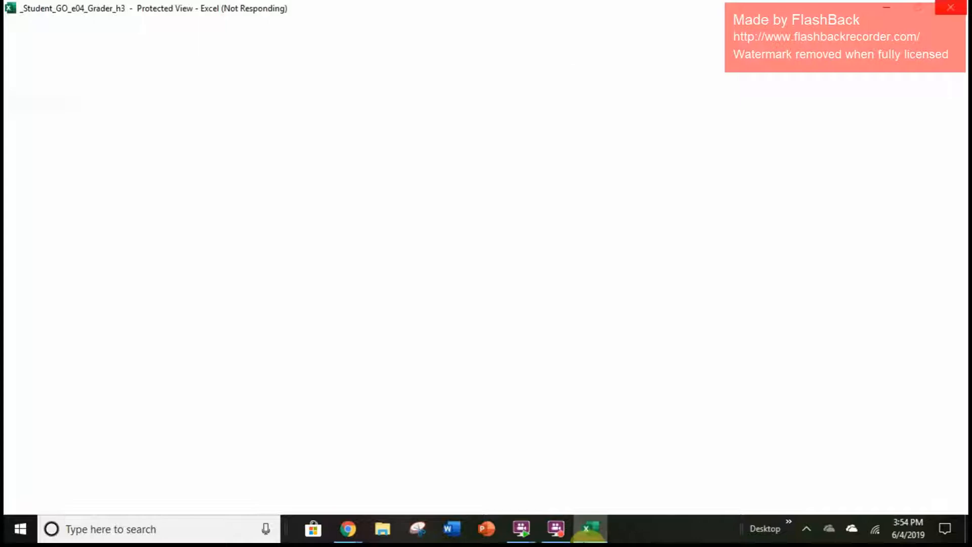
pyautogui.moveTo(586, 531)
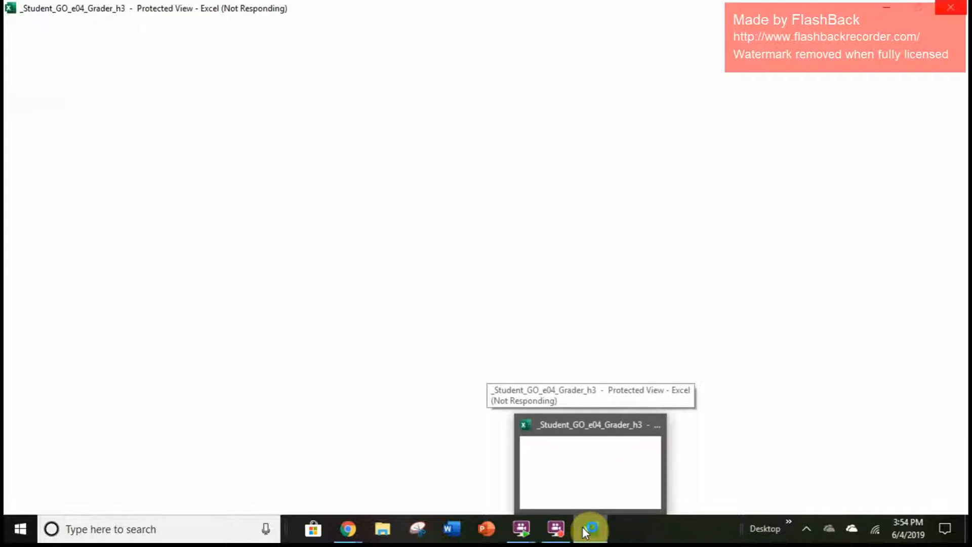
pyautogui.click(586, 531)
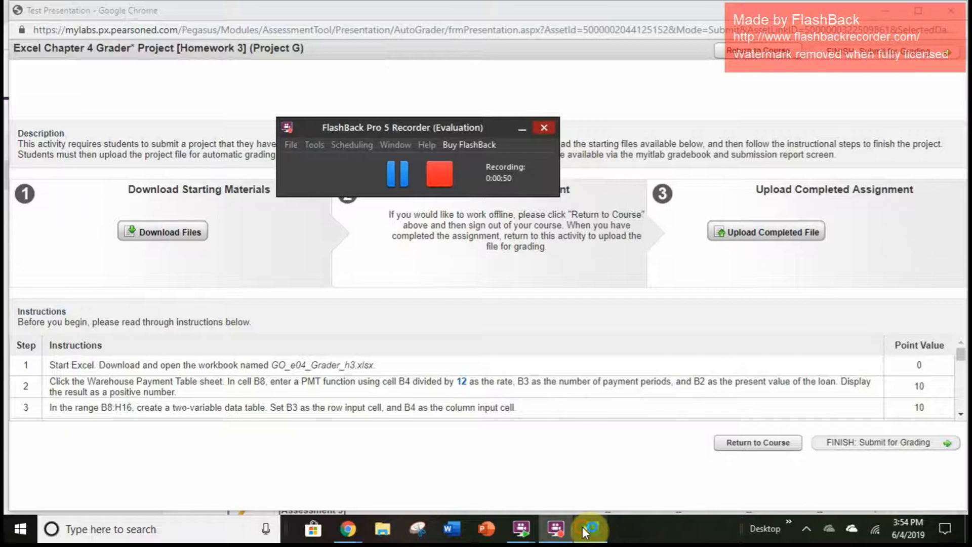
pyautogui.click(586, 531)
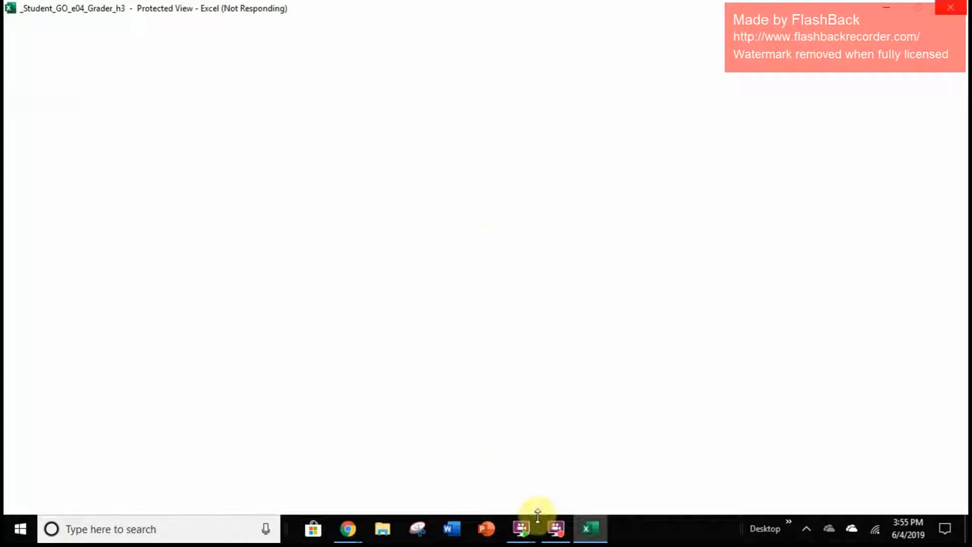
pyautogui.click(554, 529)
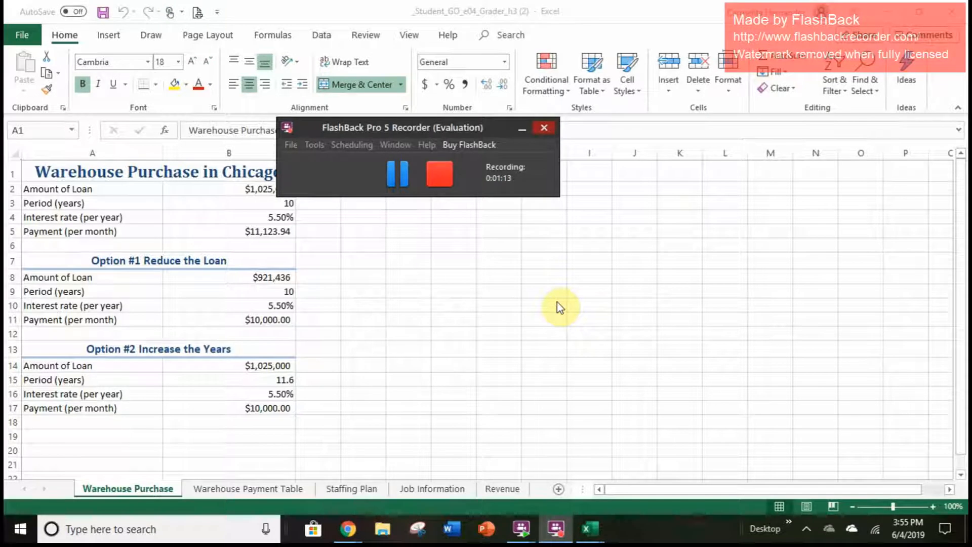
pyautogui.click(556, 301)
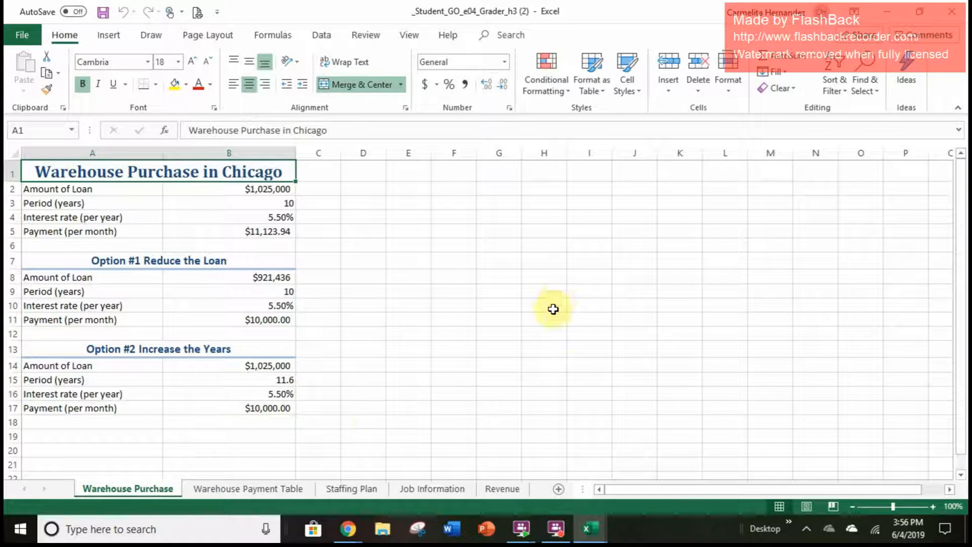
# - On the Warehouse Payment Table sheet, start a PMT financial function in cell B8
pyautogui.click(299, 488)
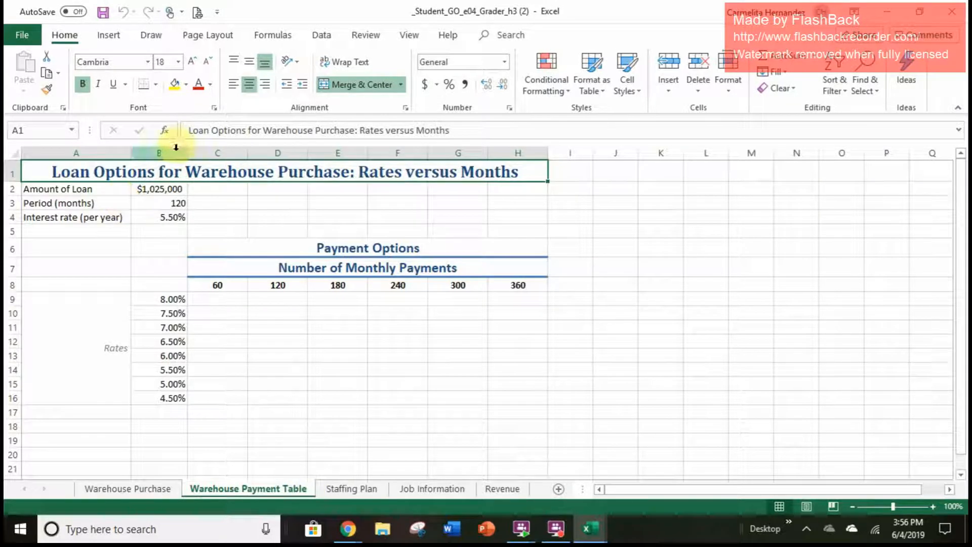
pyautogui.click(149, 287)
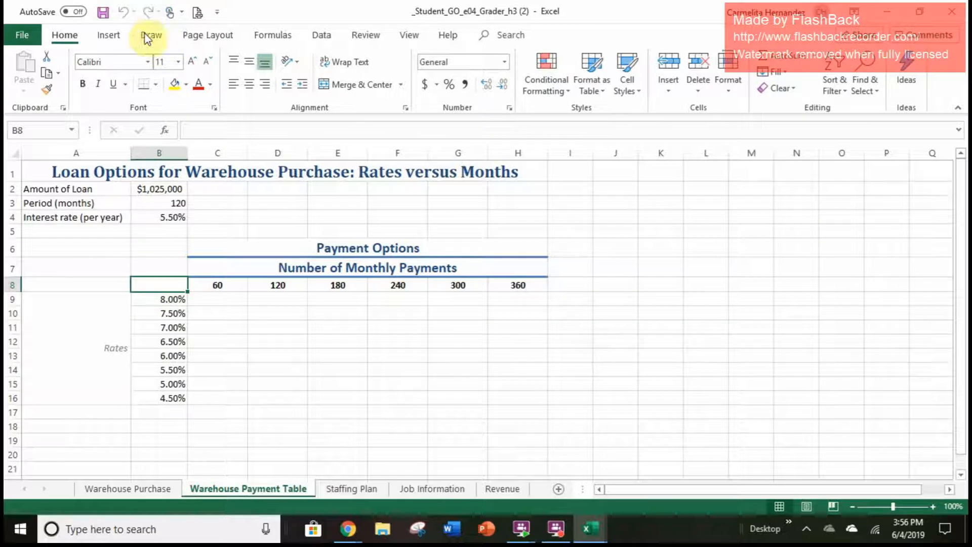
pyautogui.click(274, 37)
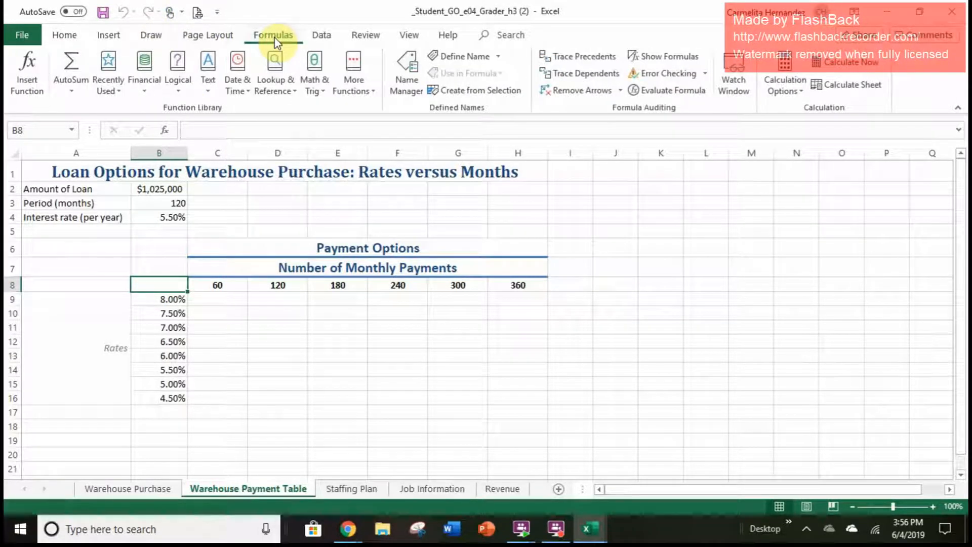
pyautogui.click(143, 83)
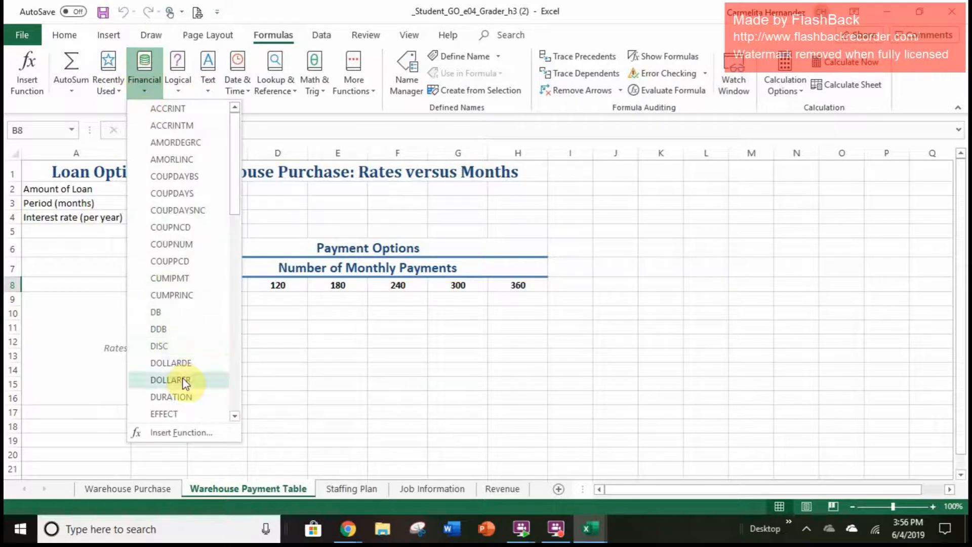
pyautogui.scroll(-4, 184, 382)
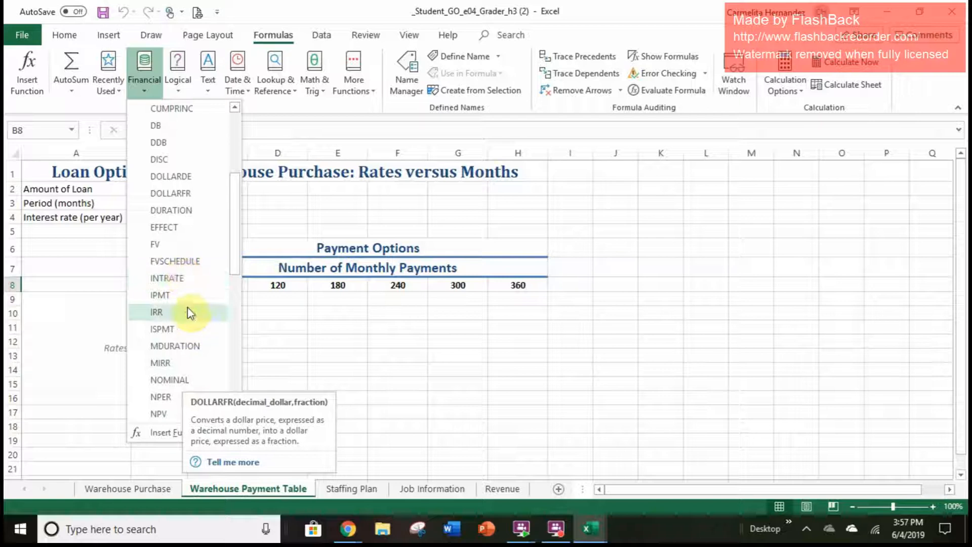
pyautogui.scroll(1, 175, 199)
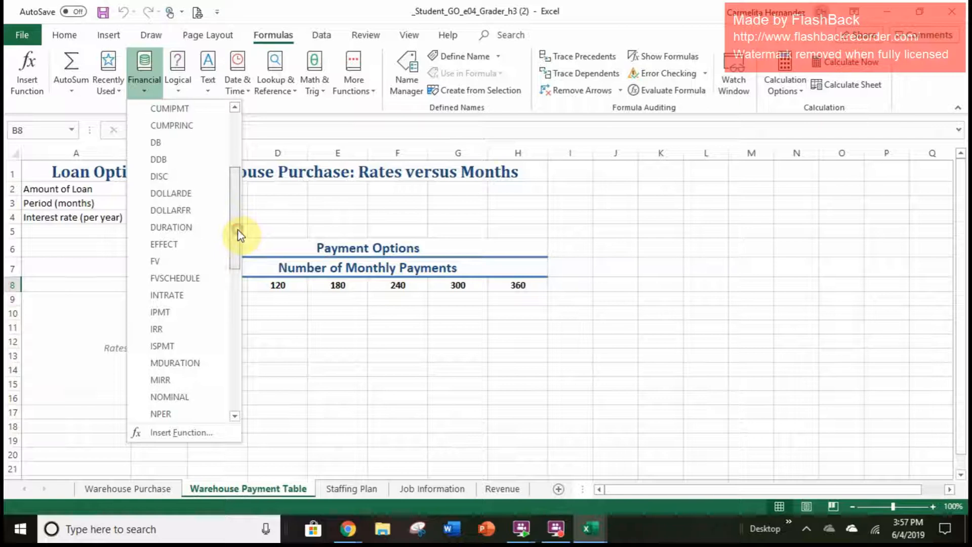
pyautogui.scroll(-1, 239, 235)
pyautogui.moveTo(239, 237); pyautogui.dragTo(234, 328)
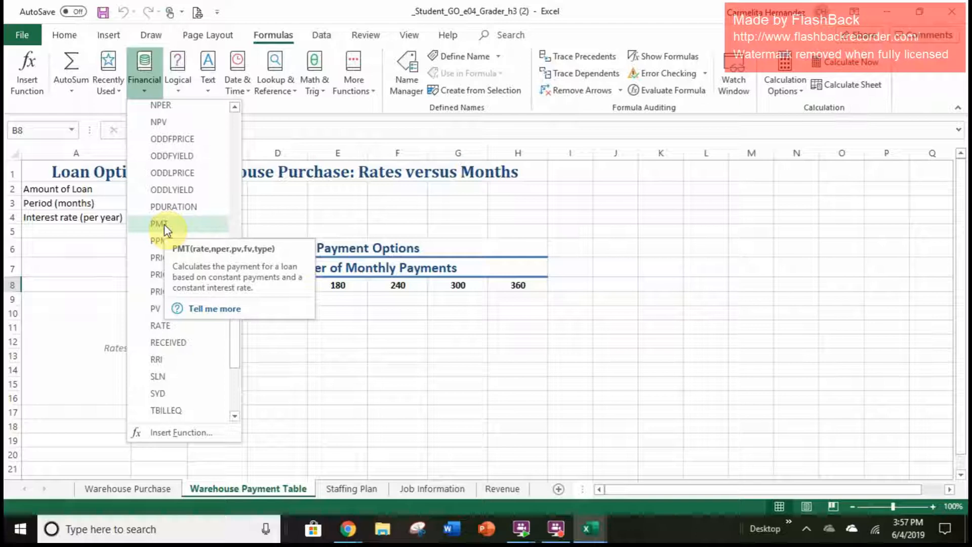
pyautogui.click(164, 224)
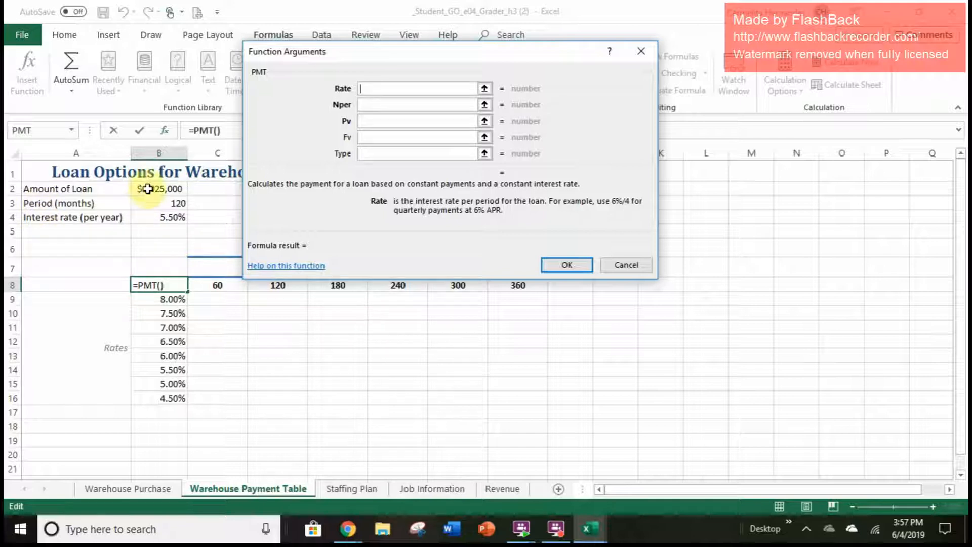
# - Complete the PMT function in B8 with B4/12 as Rate, B3 as Nper and B2 as Pv
pyautogui.click(159, 219)
pyautogui.write('/')
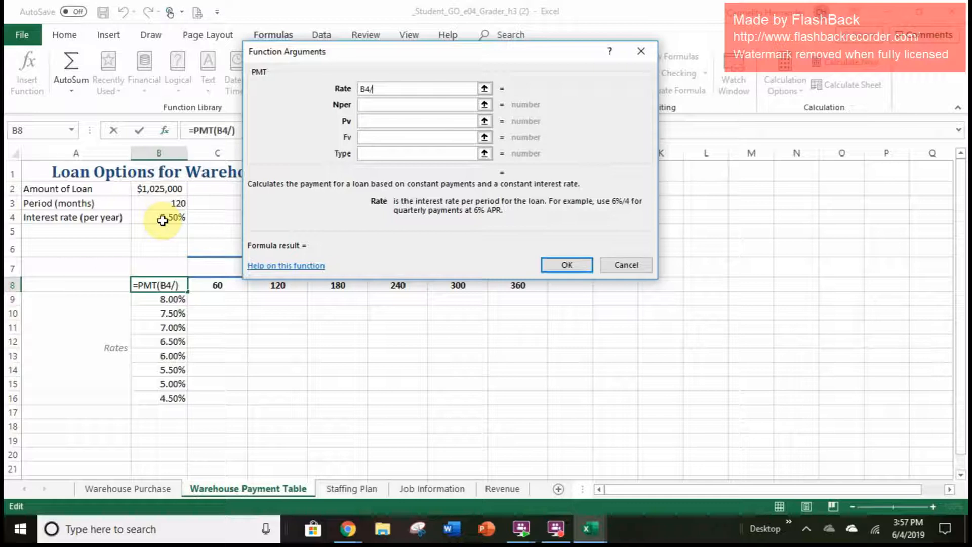
pyautogui.write('12')
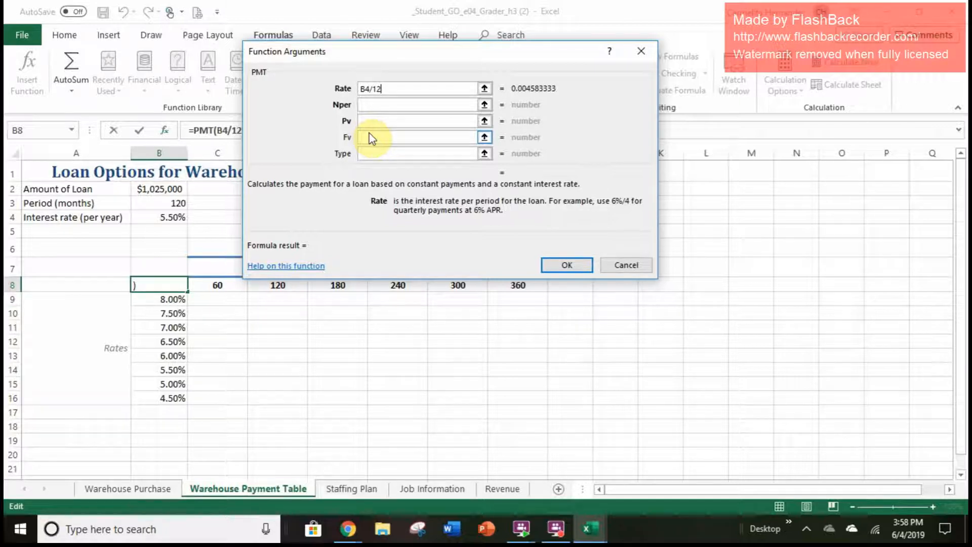
pyautogui.click(364, 105)
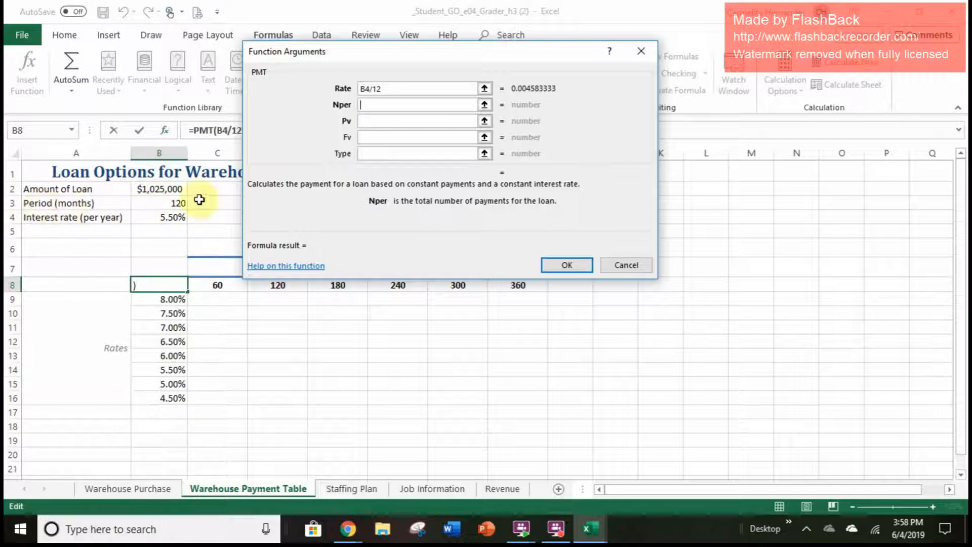
pyautogui.click(170, 204)
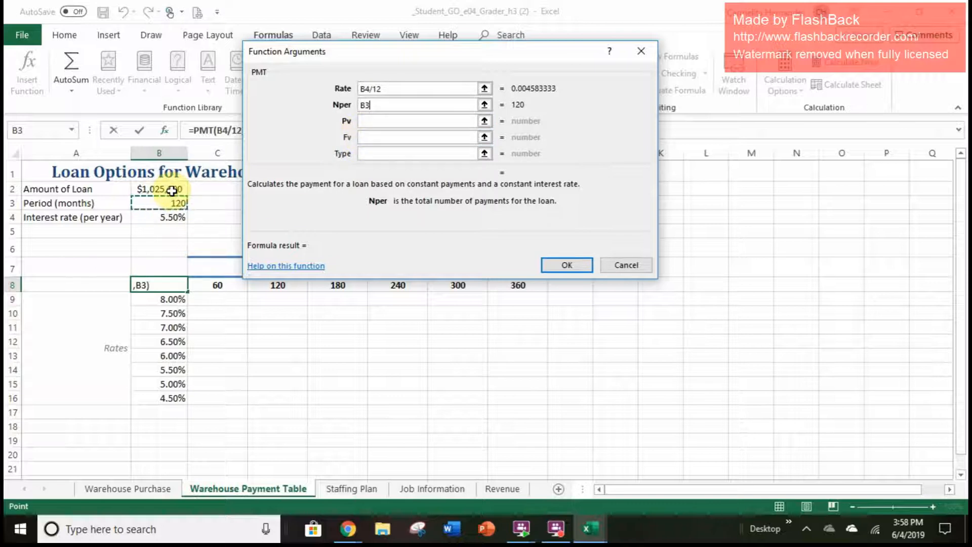
pyautogui.click(367, 121)
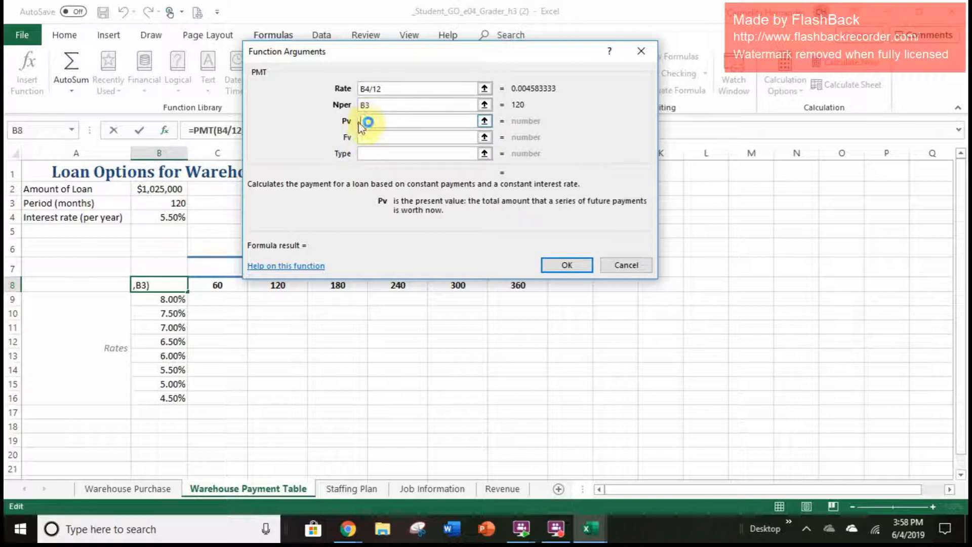
pyautogui.click(170, 190)
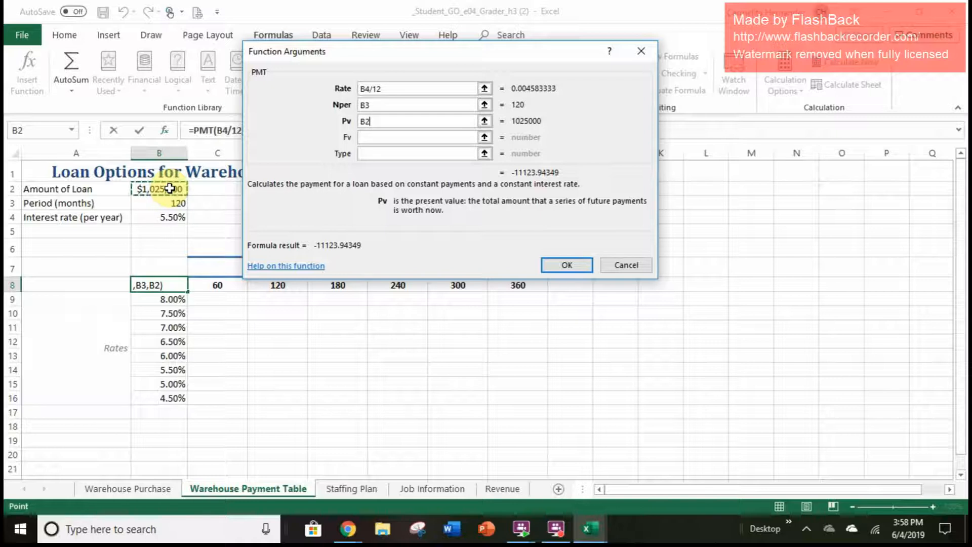
pyautogui.click(554, 263)
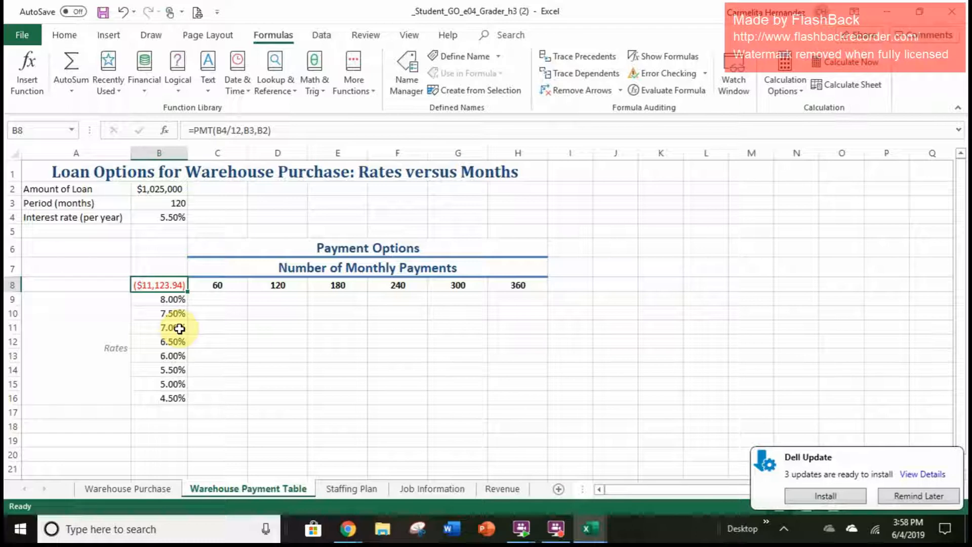
# - Put a minus sign before the B2 present value in cell B8's PMT formula
pyautogui.click(258, 132)
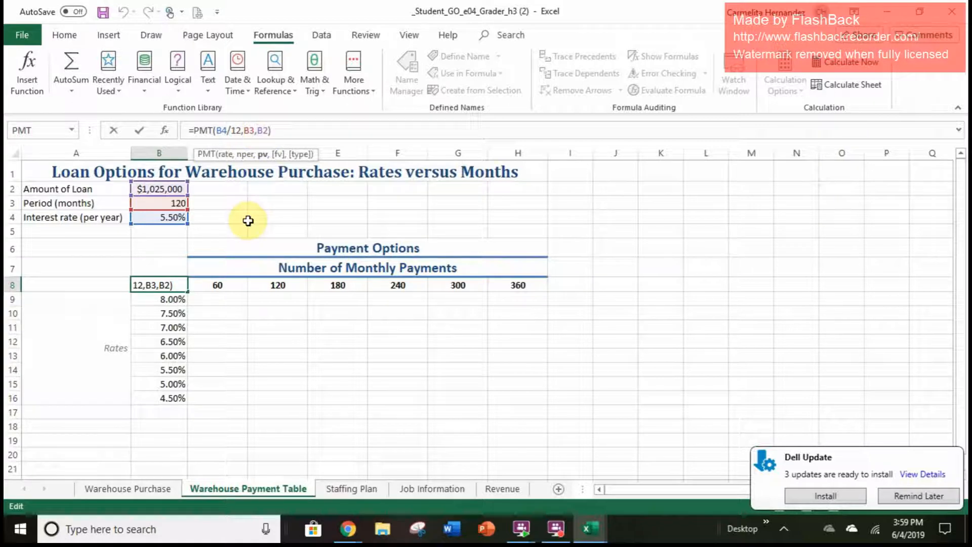
pyautogui.write('-')
pyautogui.press('Return')
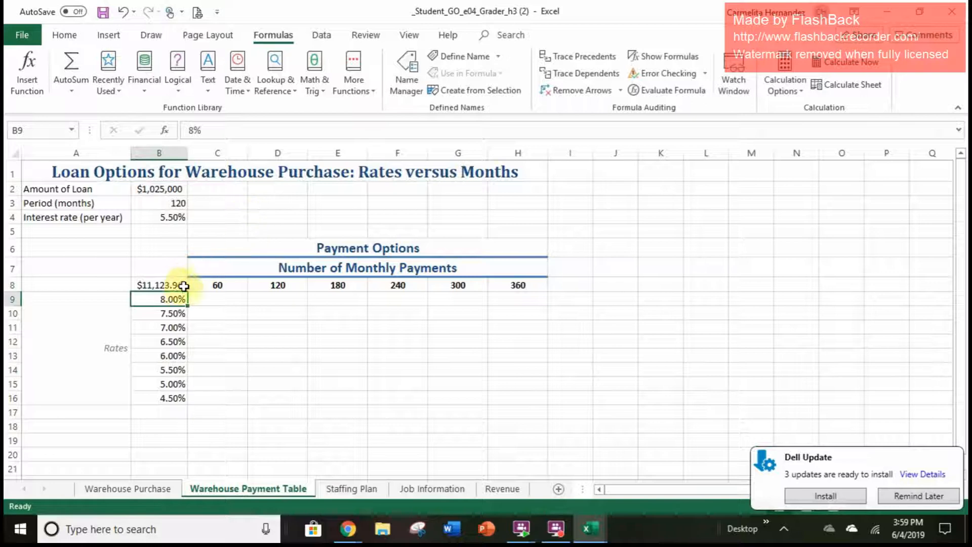
# - Undo the sign change and the PMT formula entered in cell B8
pyautogui.click(144, 69)
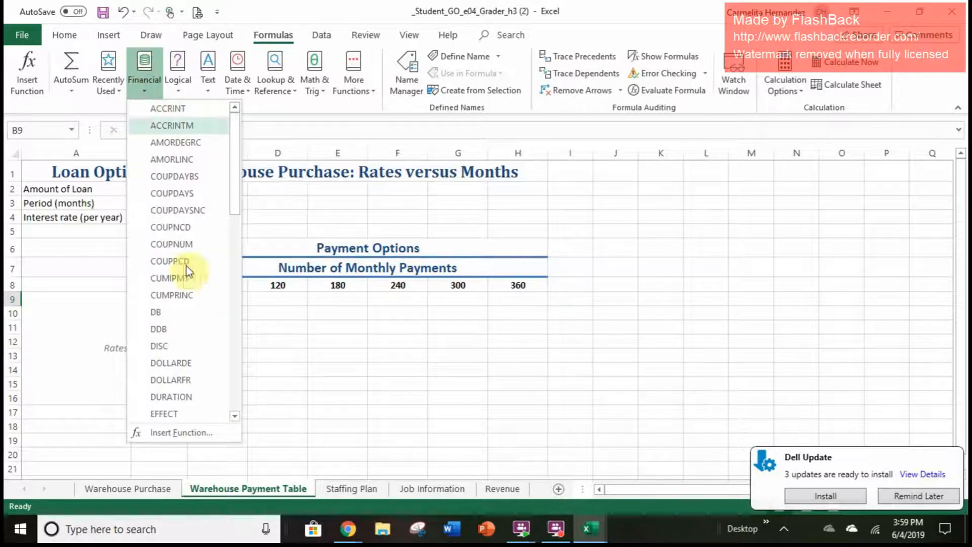
pyautogui.click(122, 10)
pyautogui.click(122, 11)
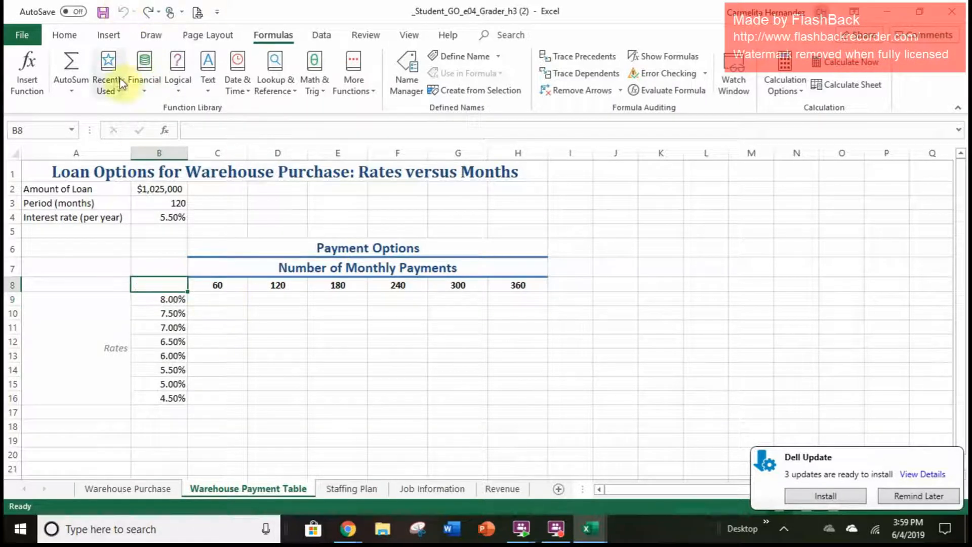
# - Start a PMT financial function in cell B8 again, with B4/12 as the Rate argument
pyautogui.click(144, 66)
pyautogui.scroll(-9, 169, 294)
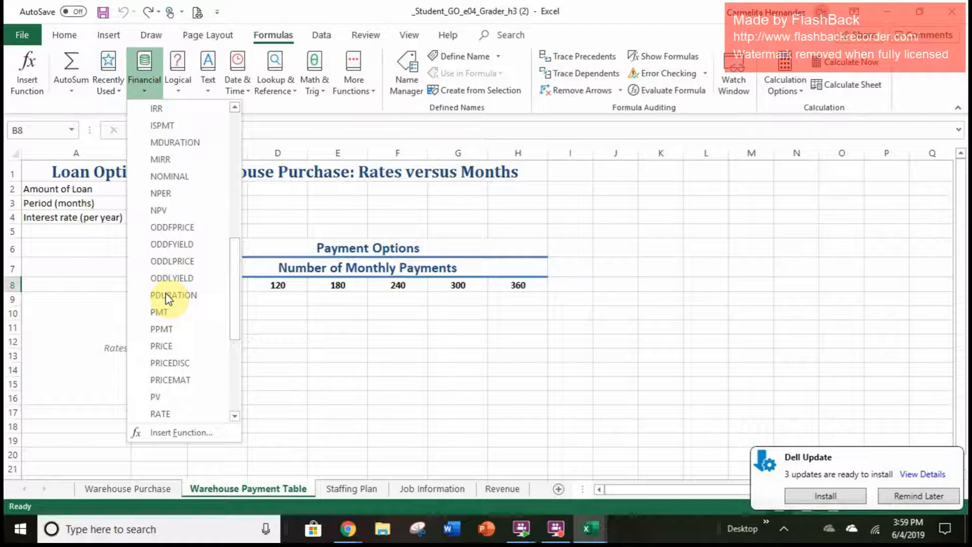
pyautogui.click(167, 245)
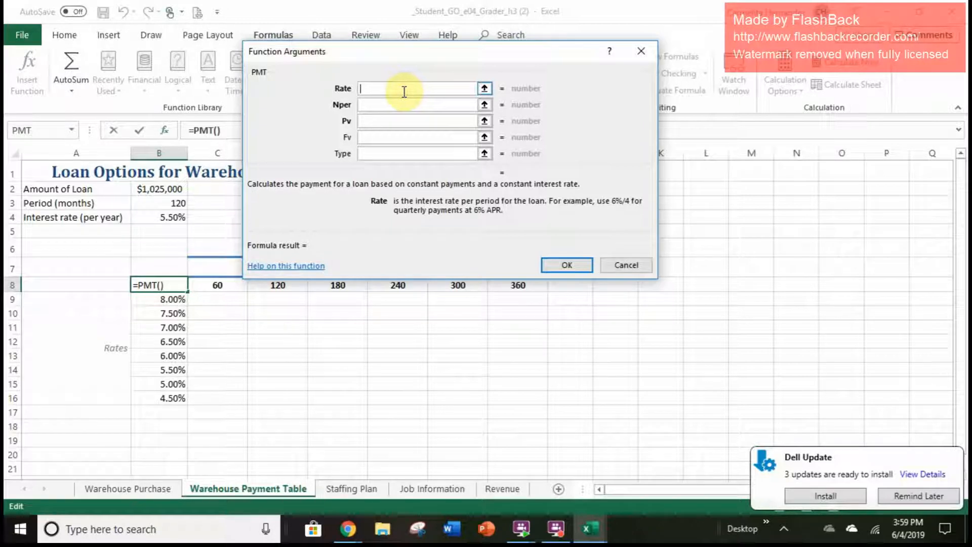
pyautogui.click(171, 211)
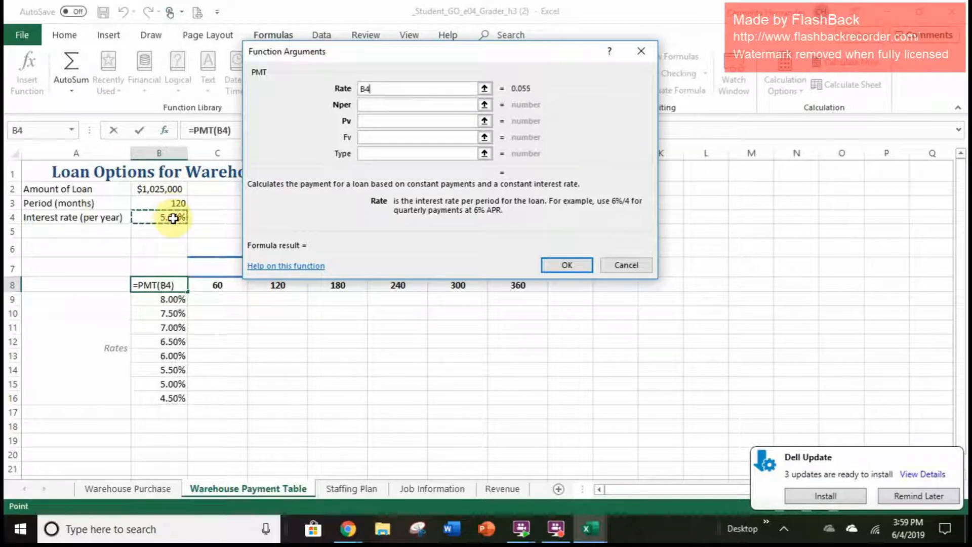
pyautogui.write('/12')
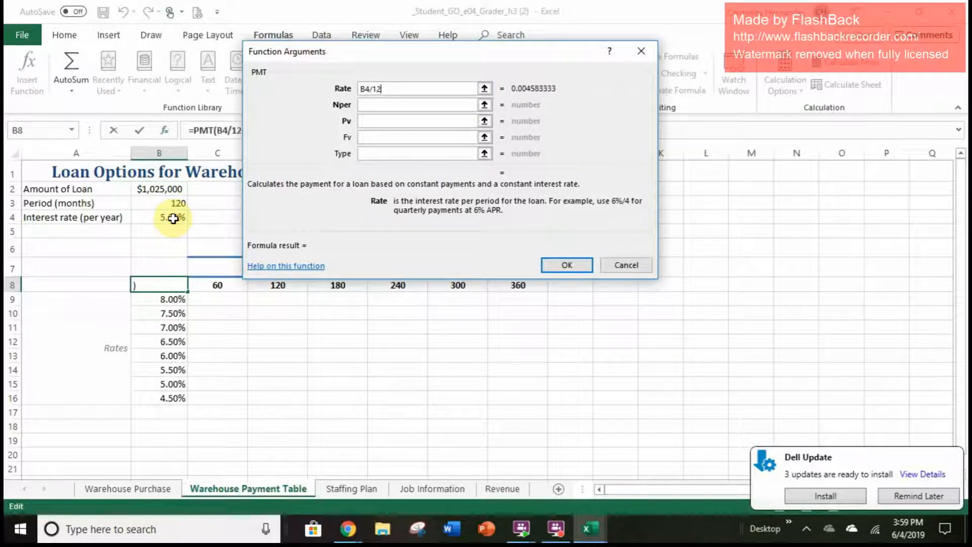
# - Complete the PMT function in B8 with B3 as Nper and -B2 as Pv
pyautogui.click(394, 103)
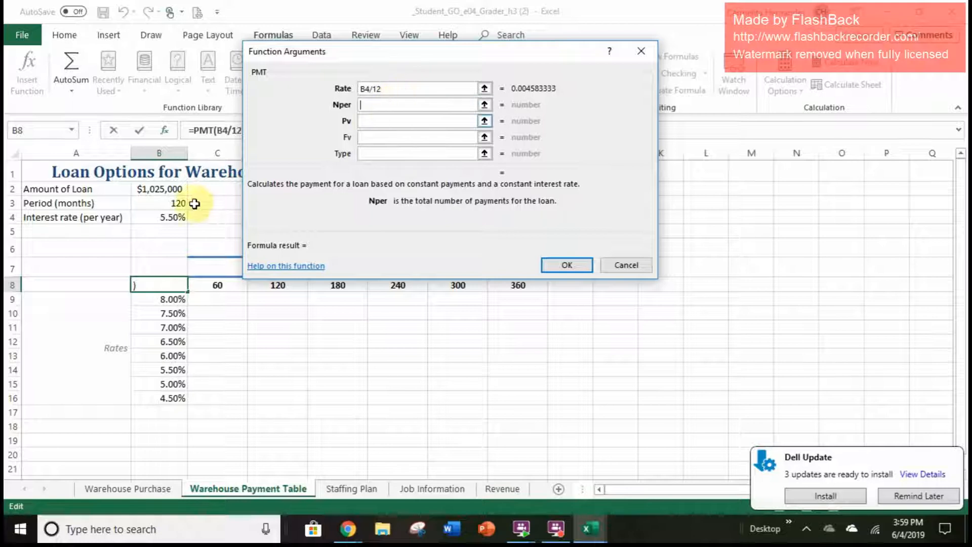
pyautogui.click(178, 203)
pyautogui.click(406, 123)
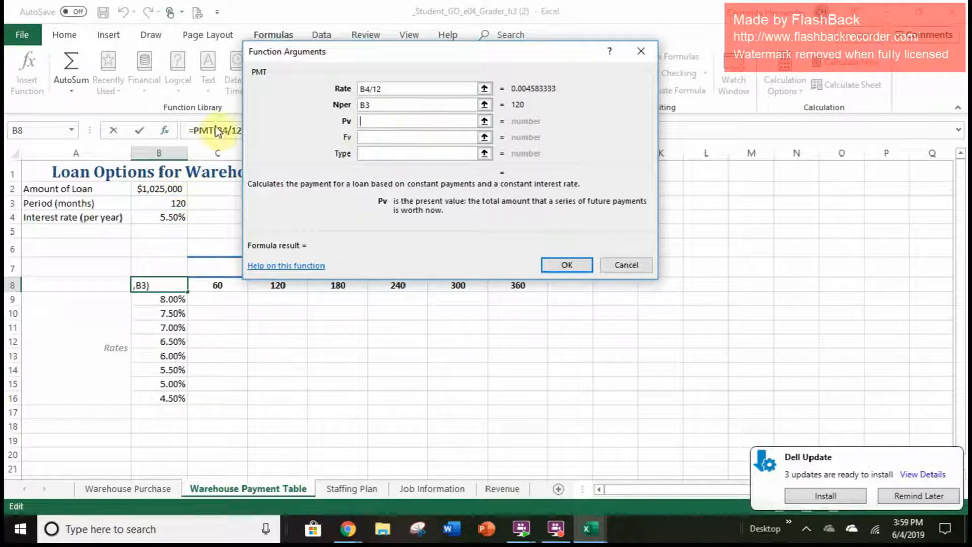
pyautogui.click(177, 191)
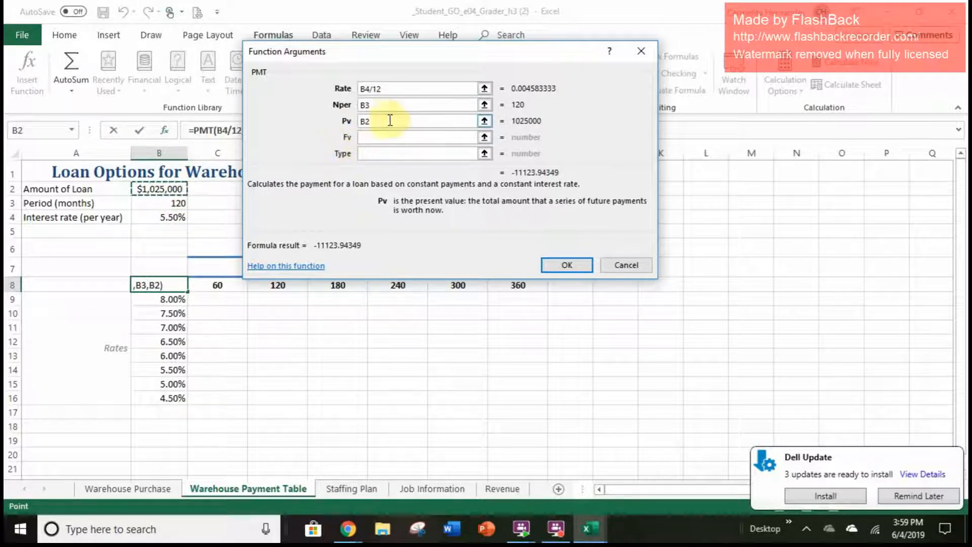
pyautogui.click(363, 123)
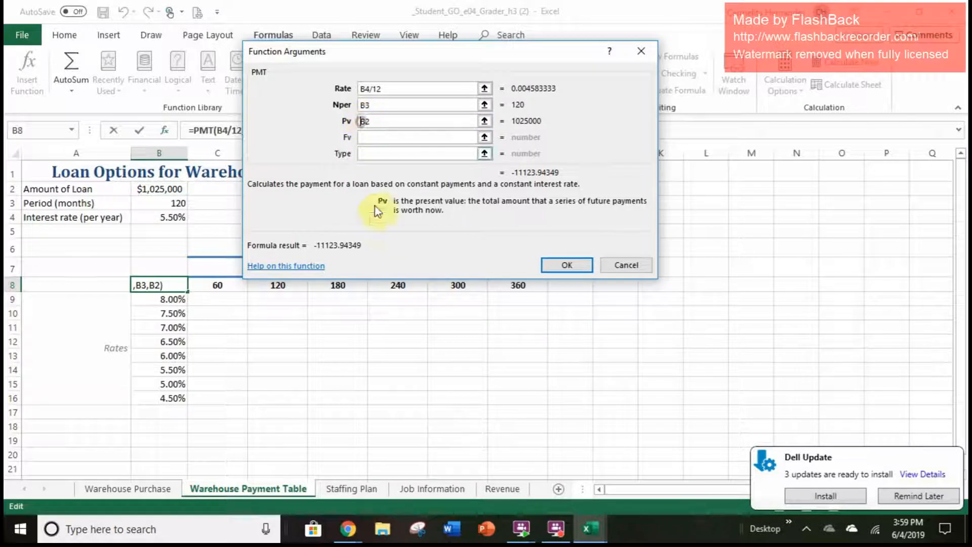
pyautogui.write('-')
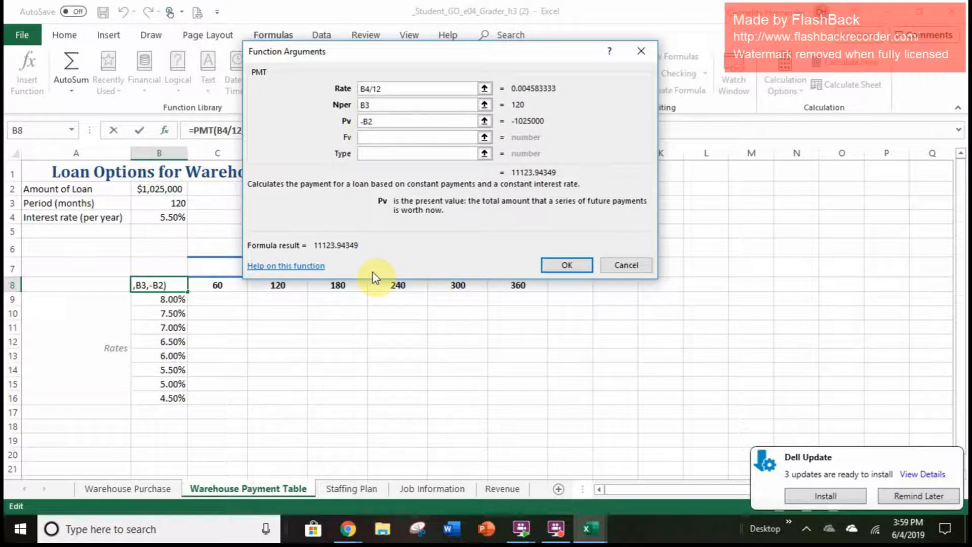
pyautogui.click(575, 267)
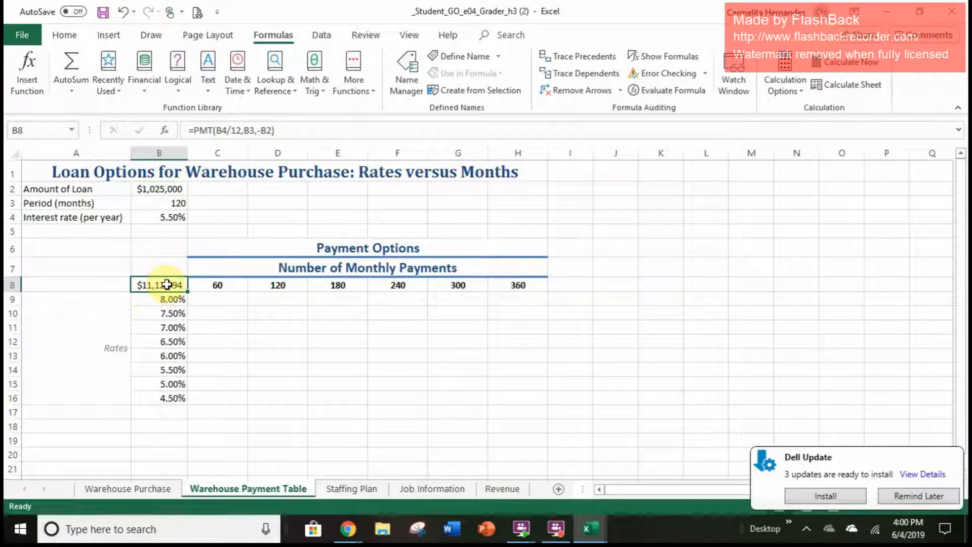
# - Create a two-variable what-if data table over B8:H16 with B3 as row input cell and B4 as column input cell
pyautogui.moveTo(167, 284); pyautogui.dragTo(495, 393)
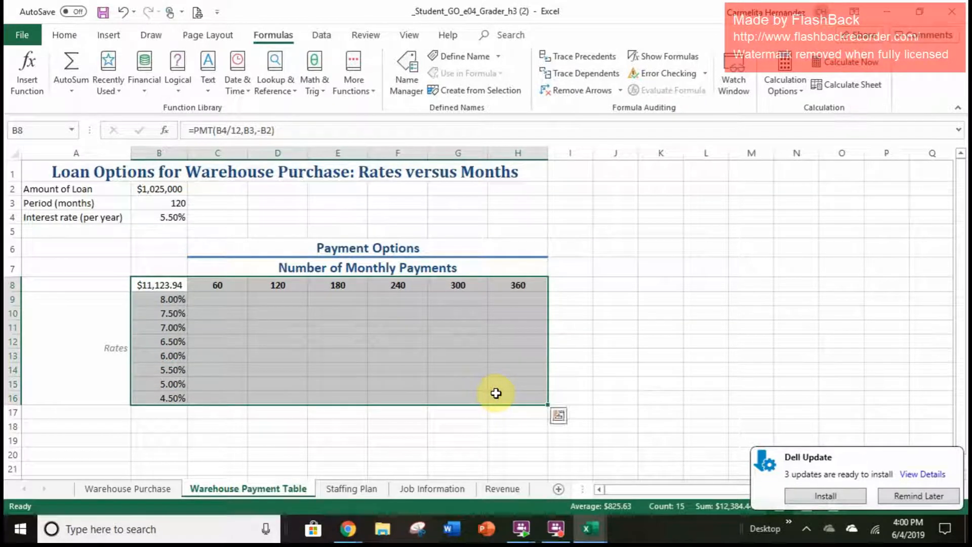
pyautogui.click(324, 38)
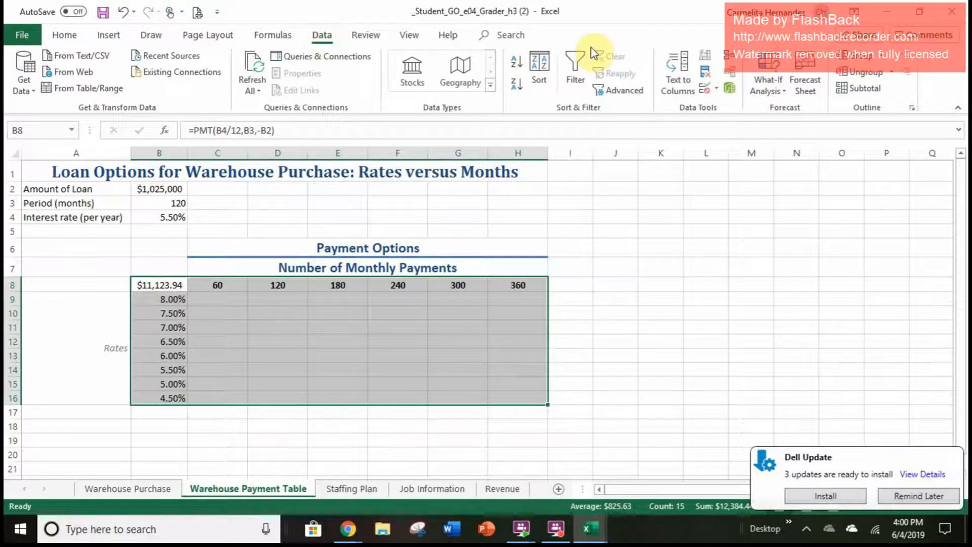
pyautogui.click(778, 91)
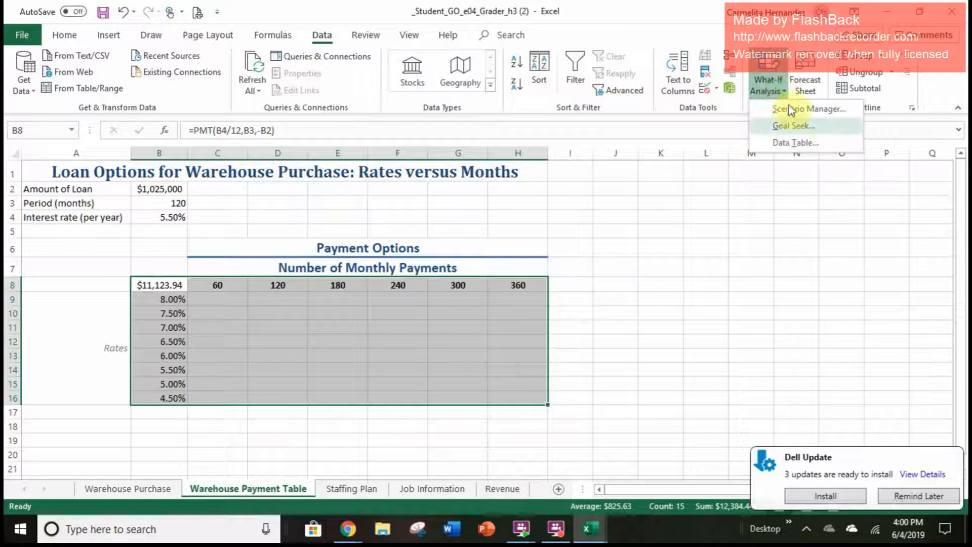
pyautogui.click(788, 140)
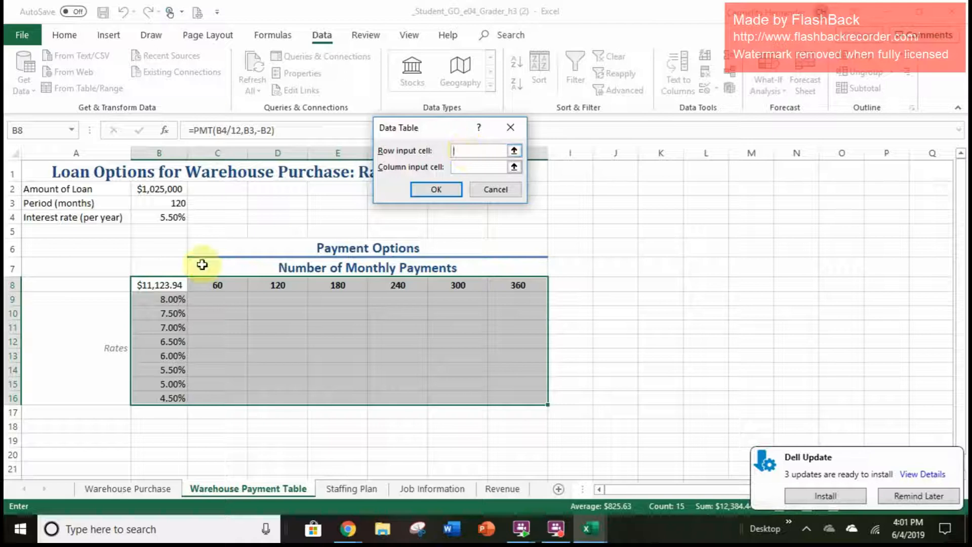
pyautogui.click(163, 204)
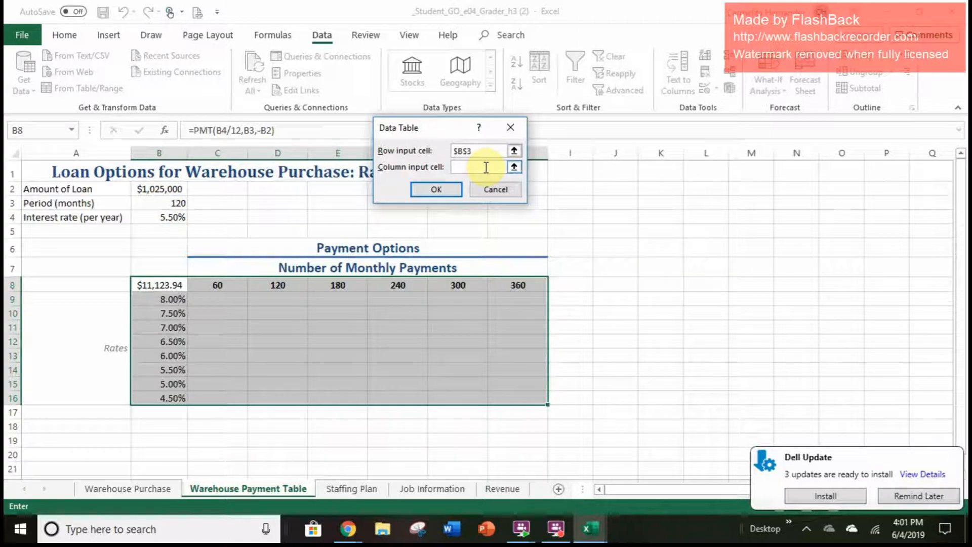
pyautogui.click(486, 167)
pyautogui.click(168, 221)
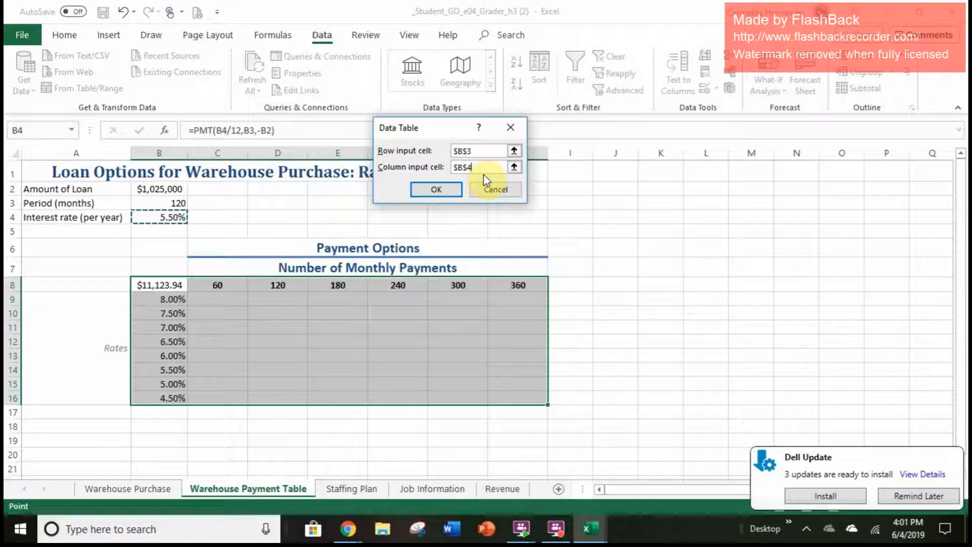
pyautogui.click(436, 189)
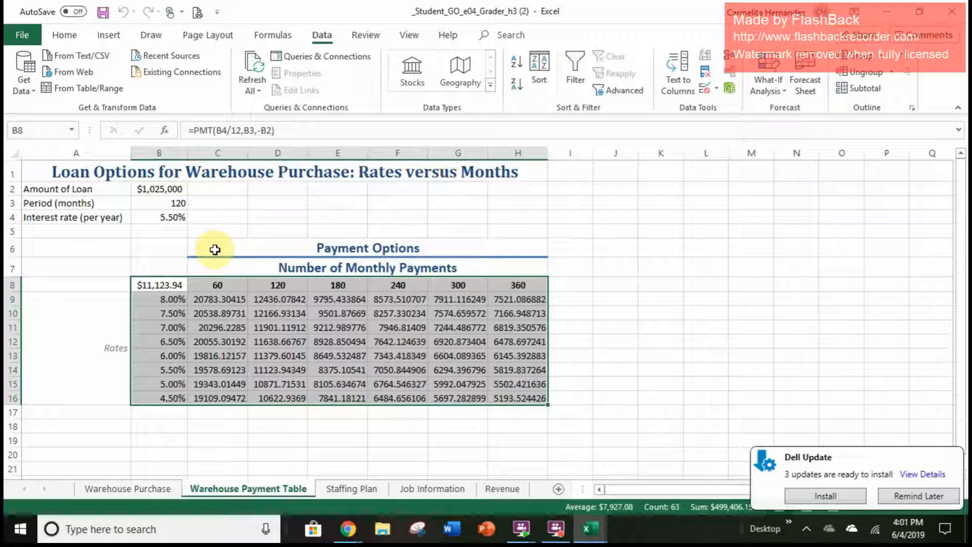
pyautogui.click(240, 432)
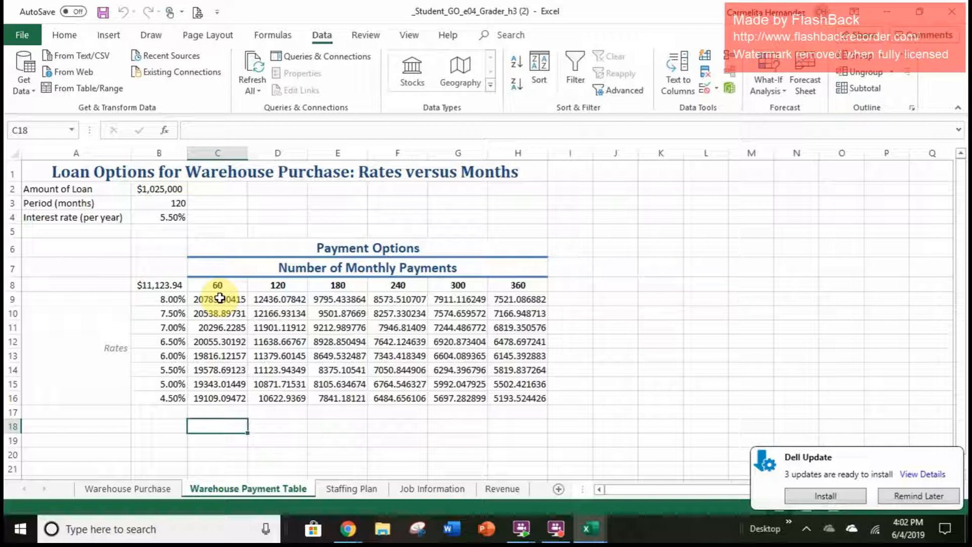
# - Apply the Currency number format to the data table results in C9:H16
pyautogui.moveTo(219, 299); pyautogui.dragTo(541, 405)
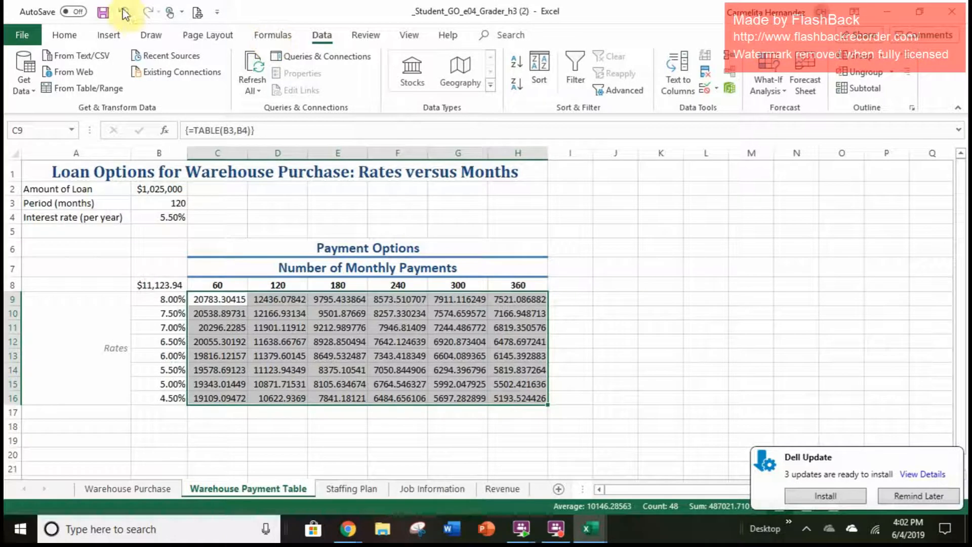
pyautogui.click(70, 38)
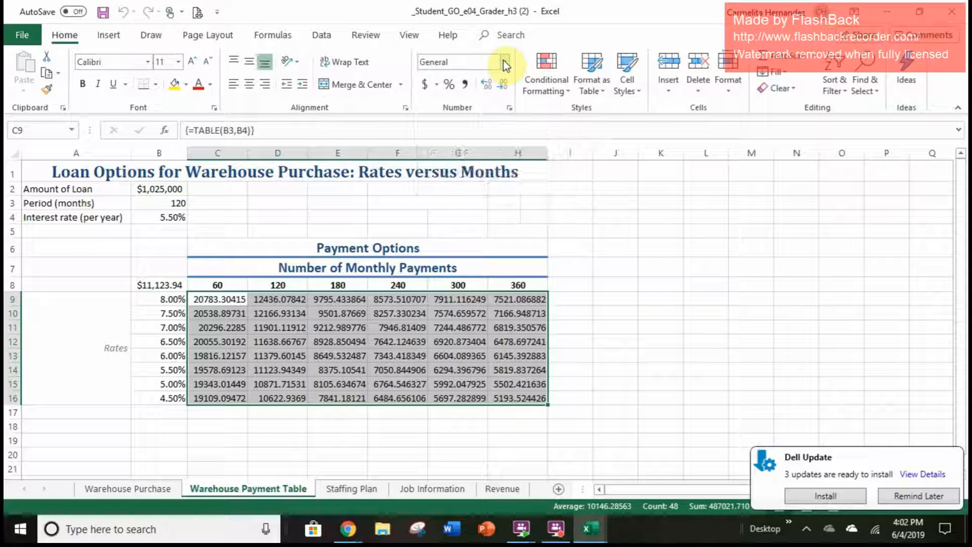
pyautogui.click(506, 64)
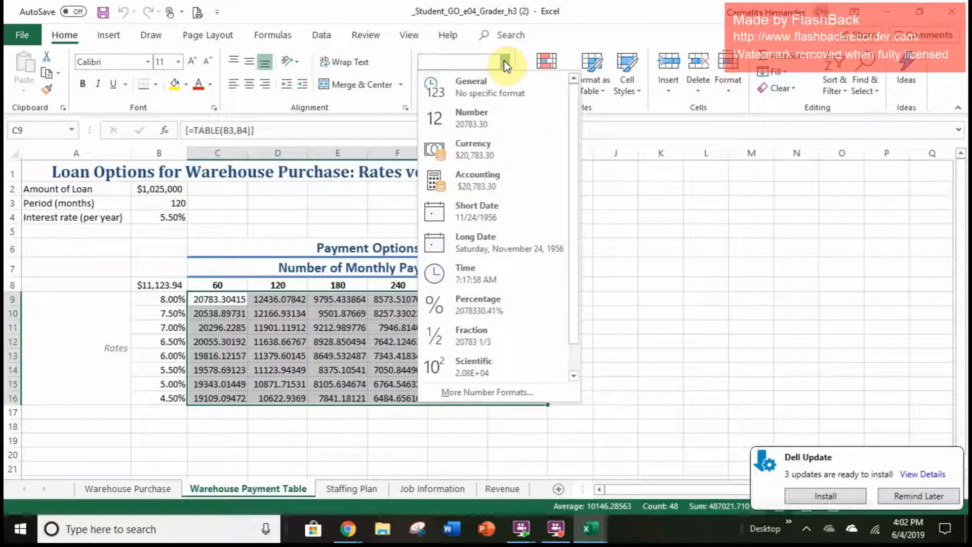
pyautogui.click(506, 147)
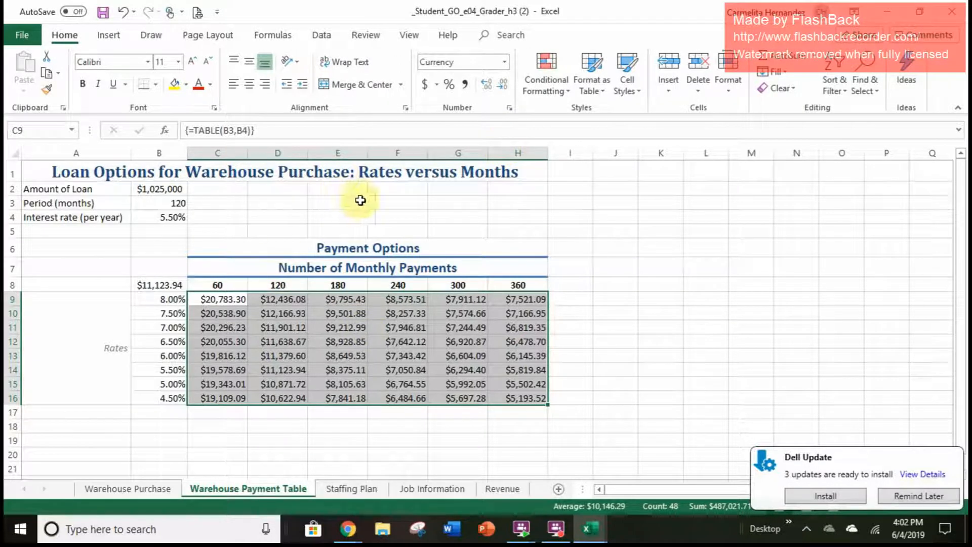
pyautogui.click(624, 340)
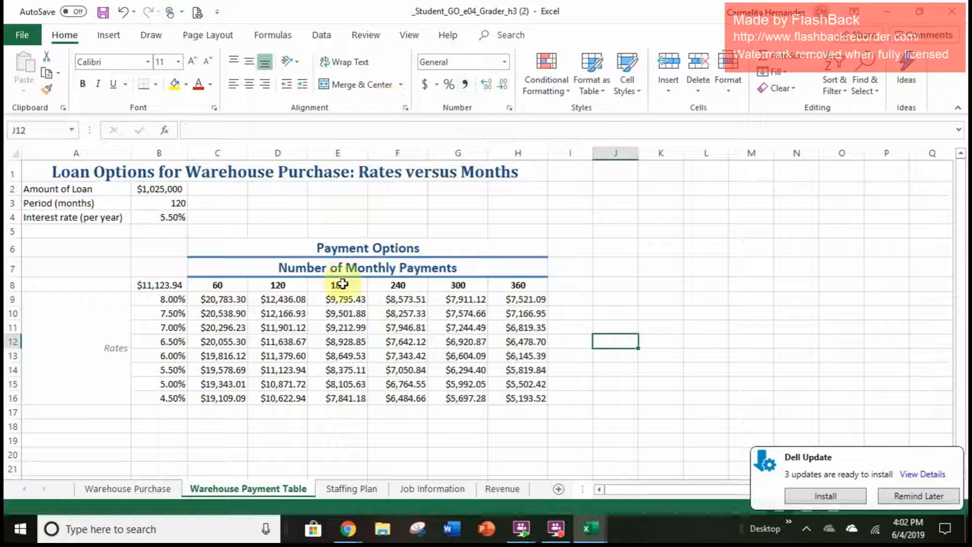
# - Apply the Note cell style to cell E9, the 180-month payment at 8.00%, and postpone the Dell Update reminder
pyautogui.click(342, 300)
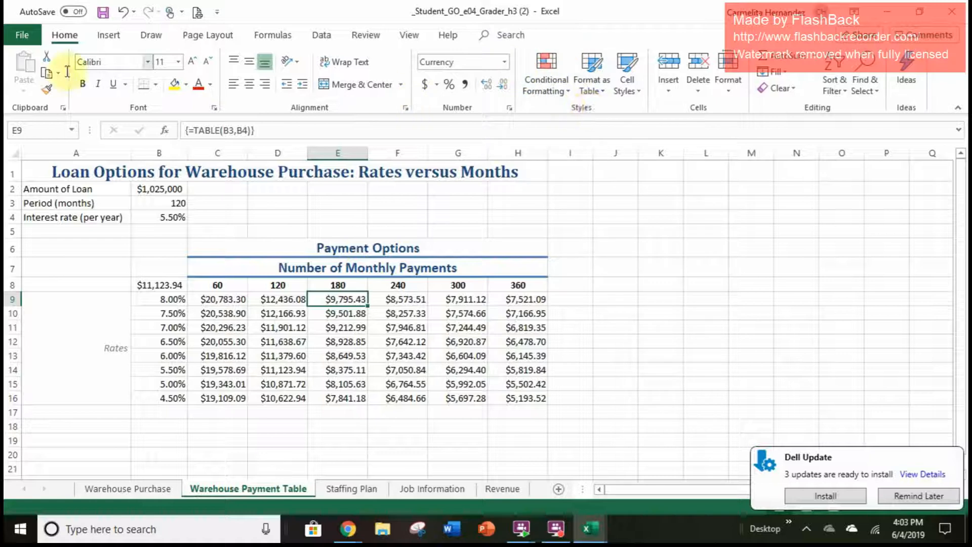
pyautogui.click(628, 95)
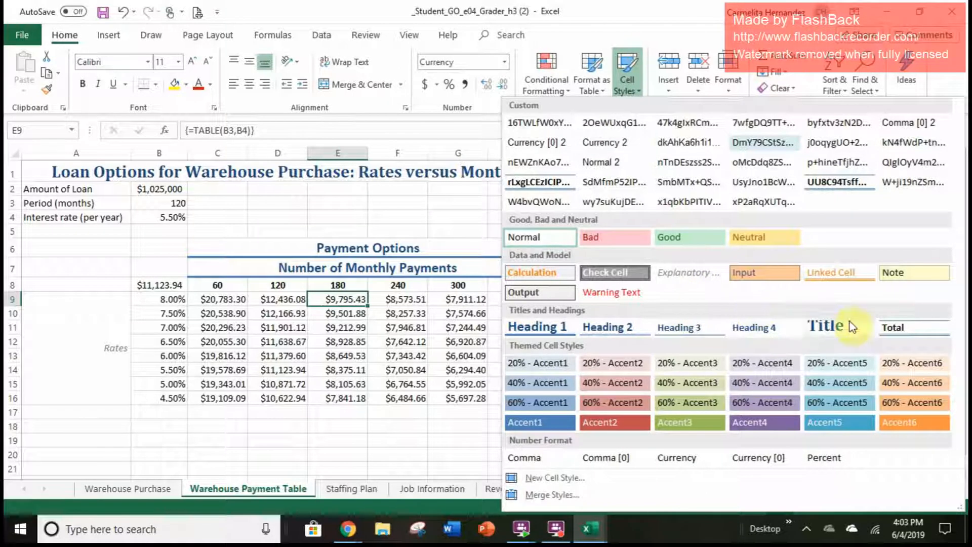
pyautogui.click(897, 274)
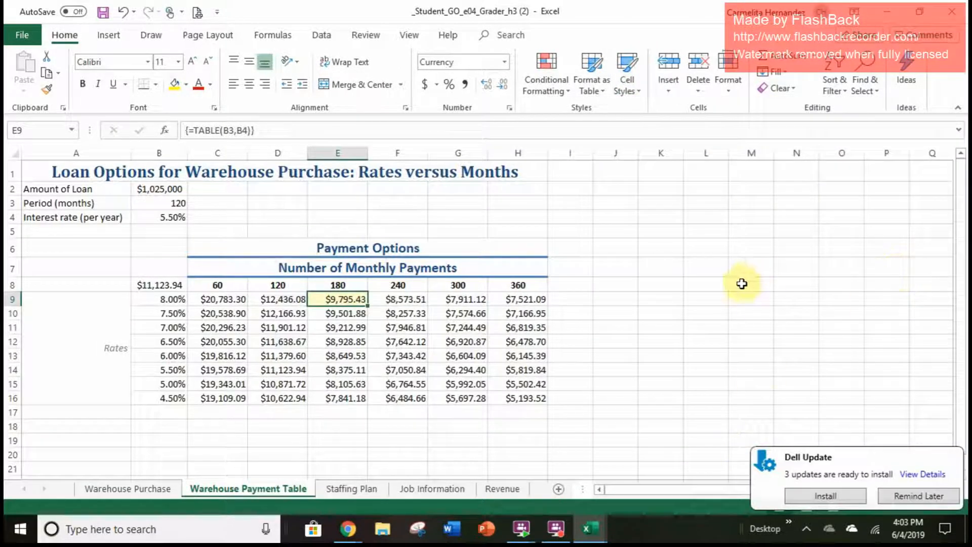
pyautogui.click(681, 350)
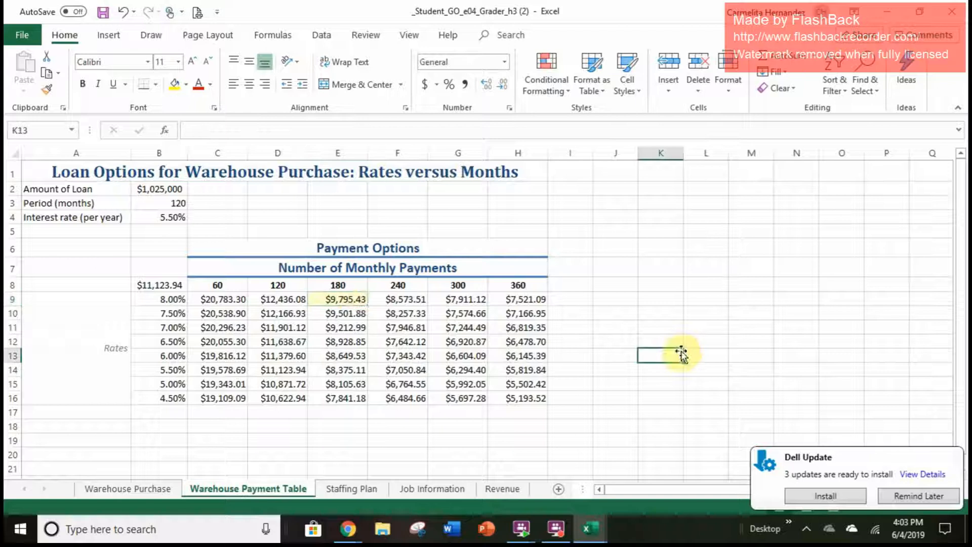
pyautogui.click(352, 300)
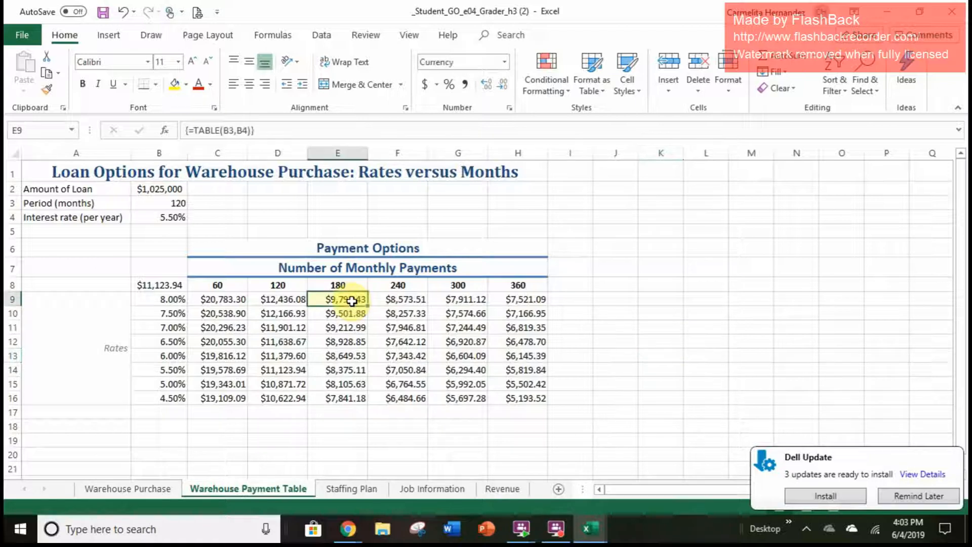
pyautogui.click(623, 76)
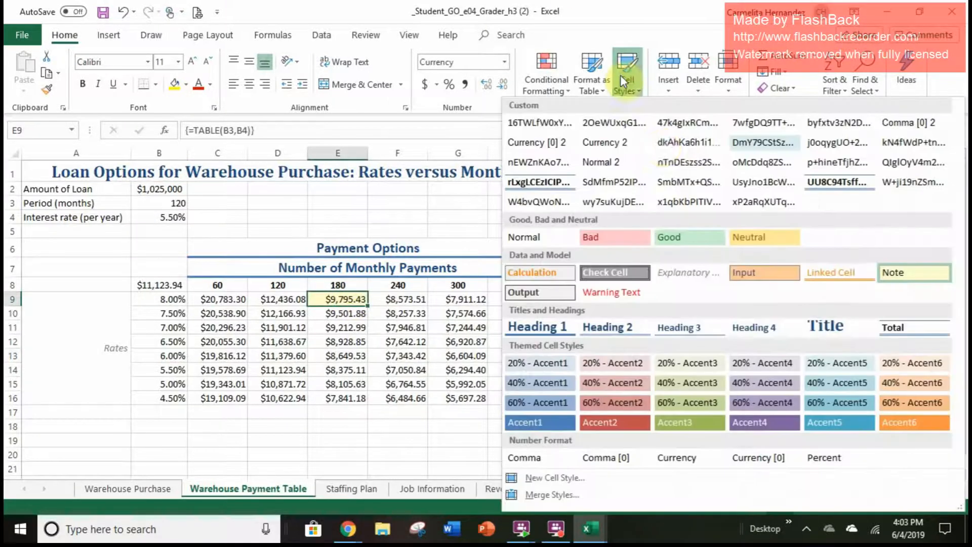
pyautogui.click(913, 271)
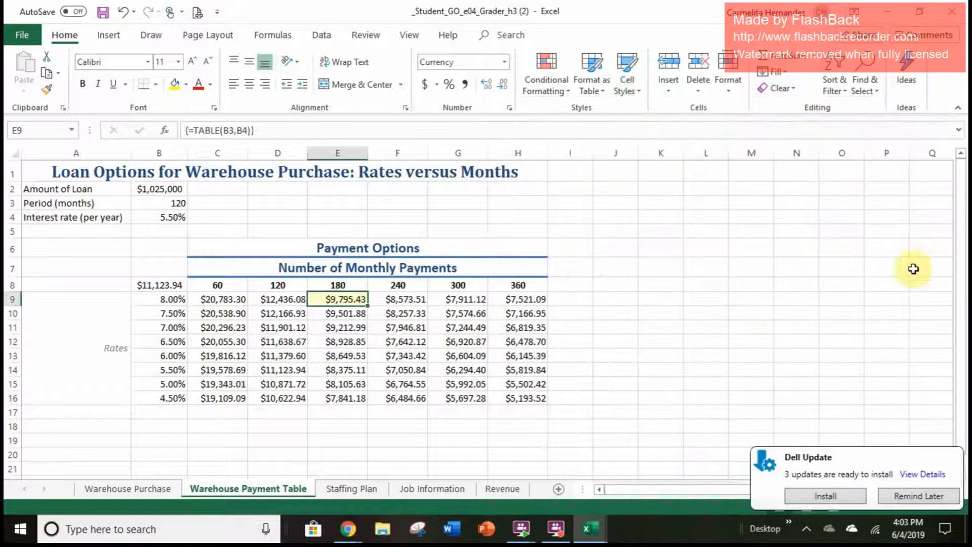
pyautogui.click(749, 341)
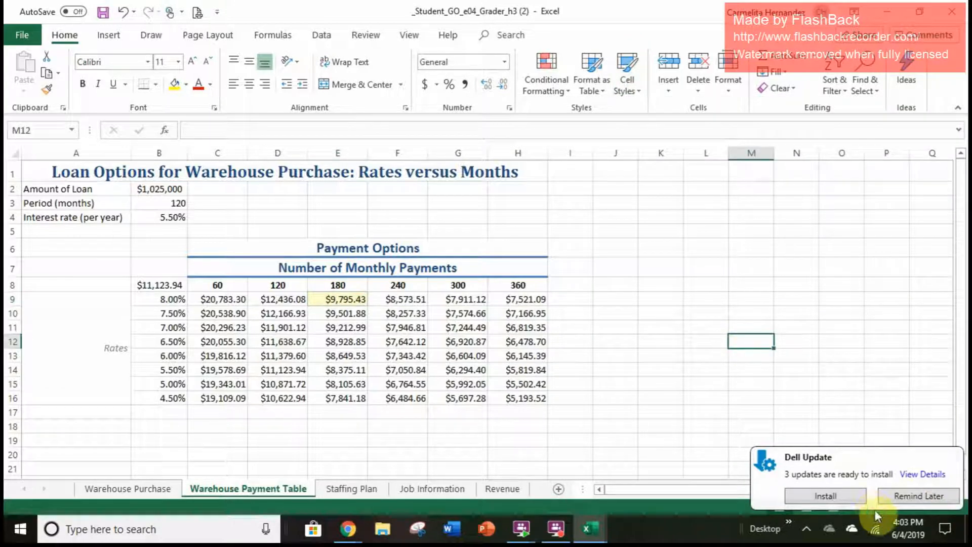
pyautogui.click(931, 493)
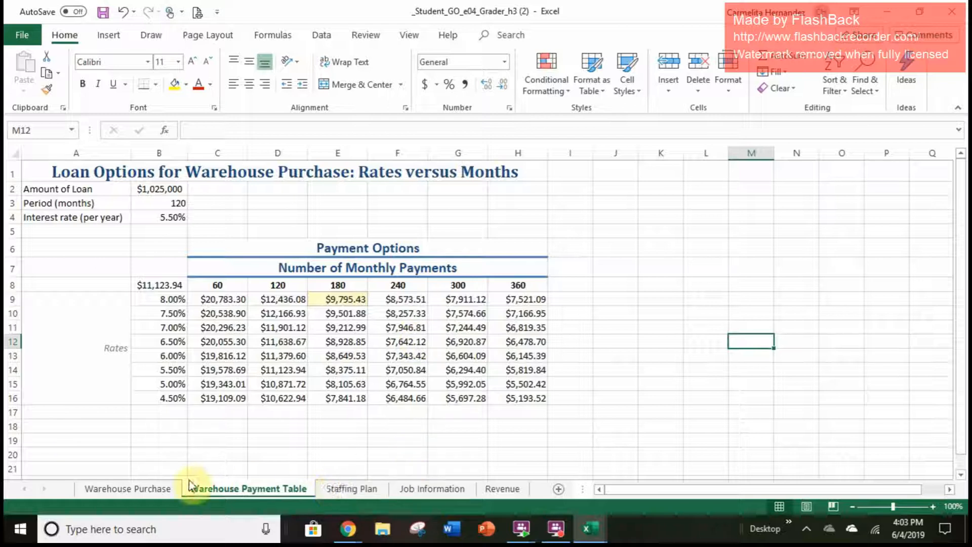
# - On the Job Information sheet, sort the job list A4:C11 by Job Code cell values from A to Z
pyautogui.click(456, 489)
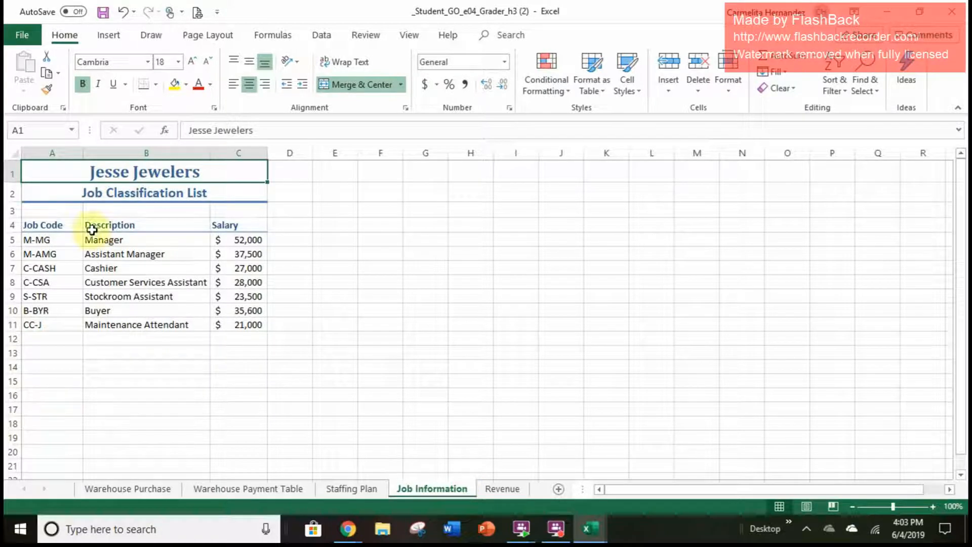
pyautogui.click(55, 225)
pyautogui.moveTo(54, 225); pyautogui.dragTo(249, 324)
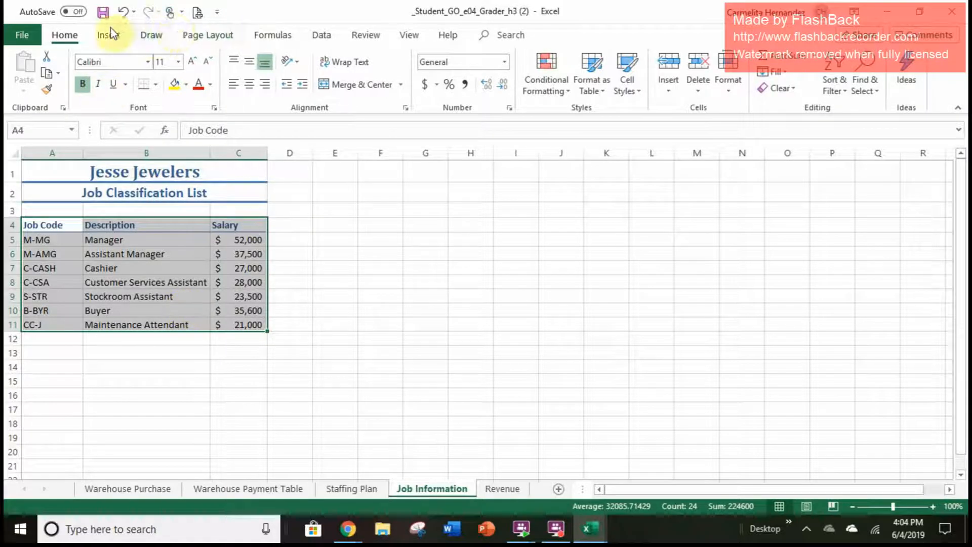
pyautogui.click(329, 36)
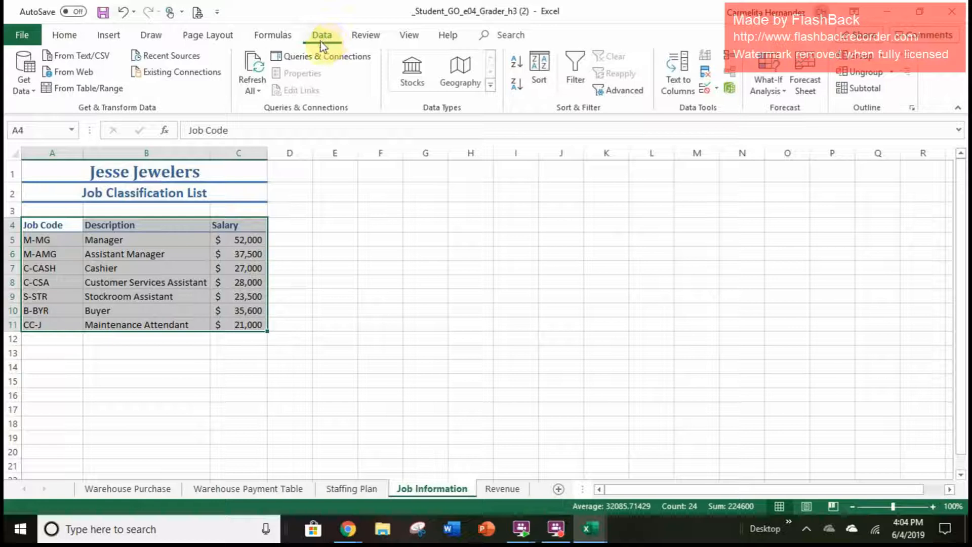
pyautogui.click(540, 74)
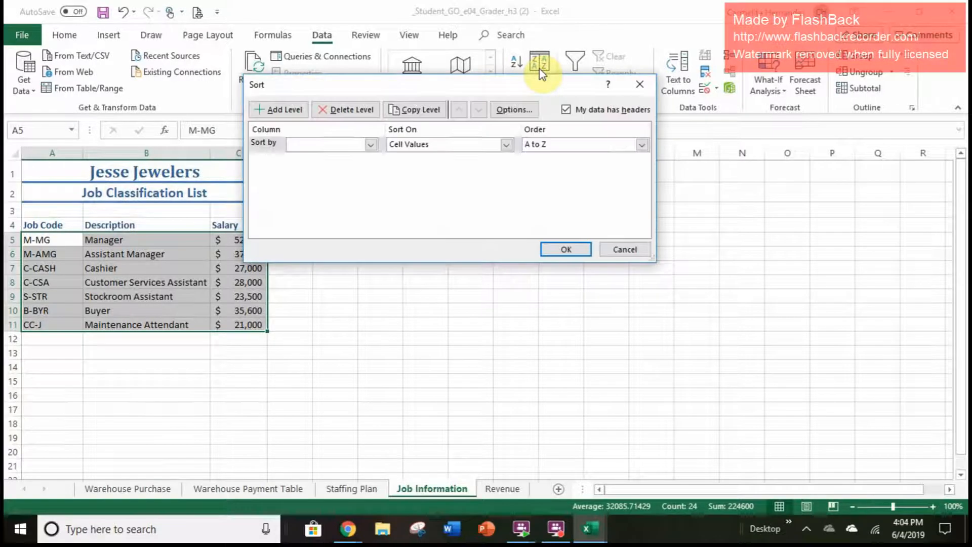
pyautogui.click(371, 145)
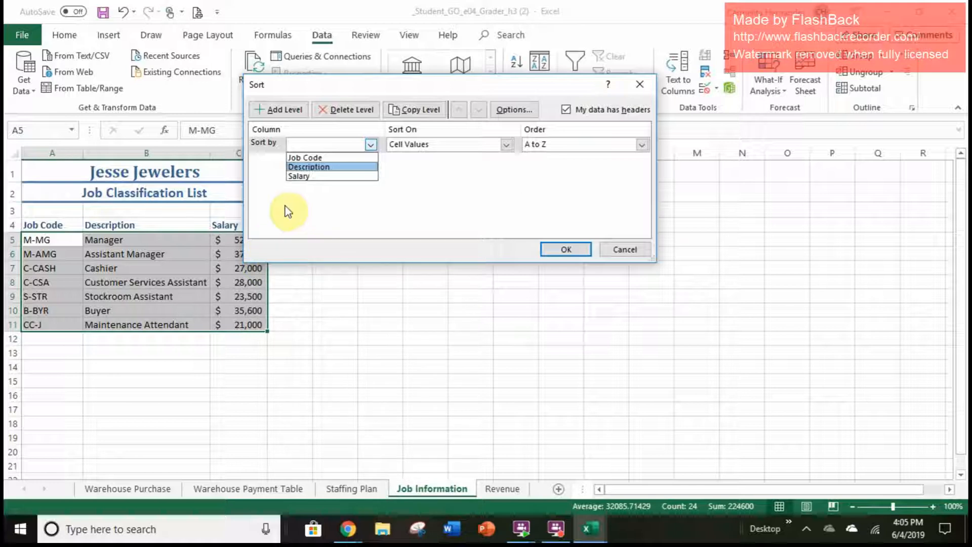
pyautogui.click(307, 160)
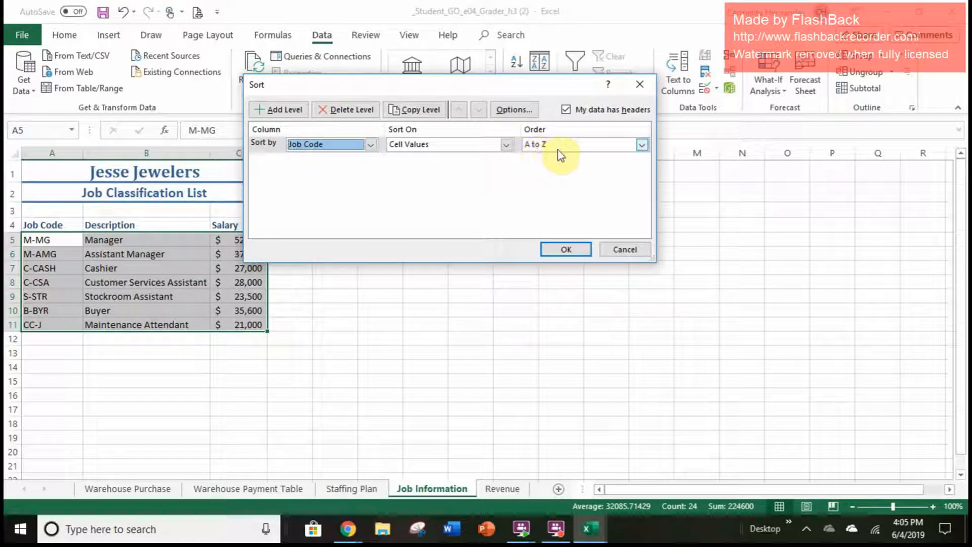
pyautogui.click(556, 251)
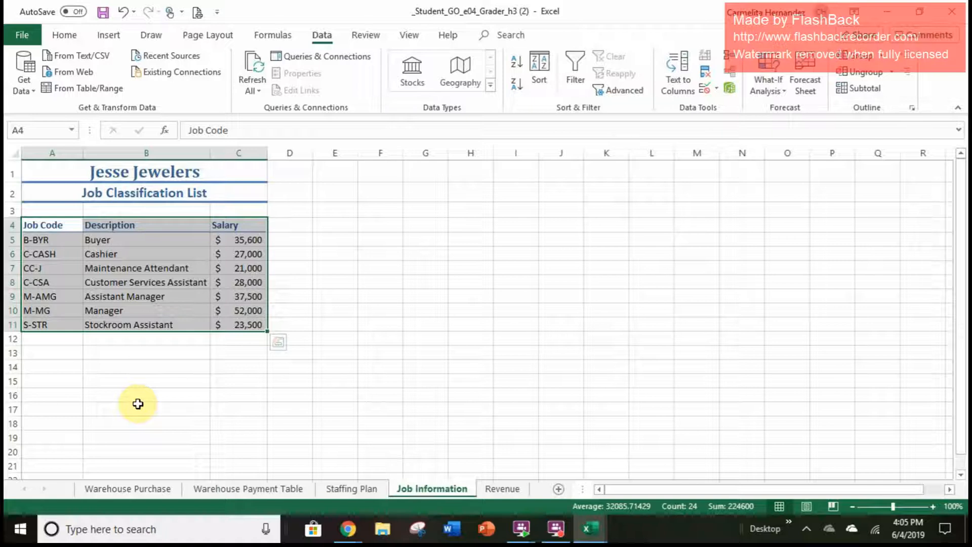
pyautogui.click(137, 403)
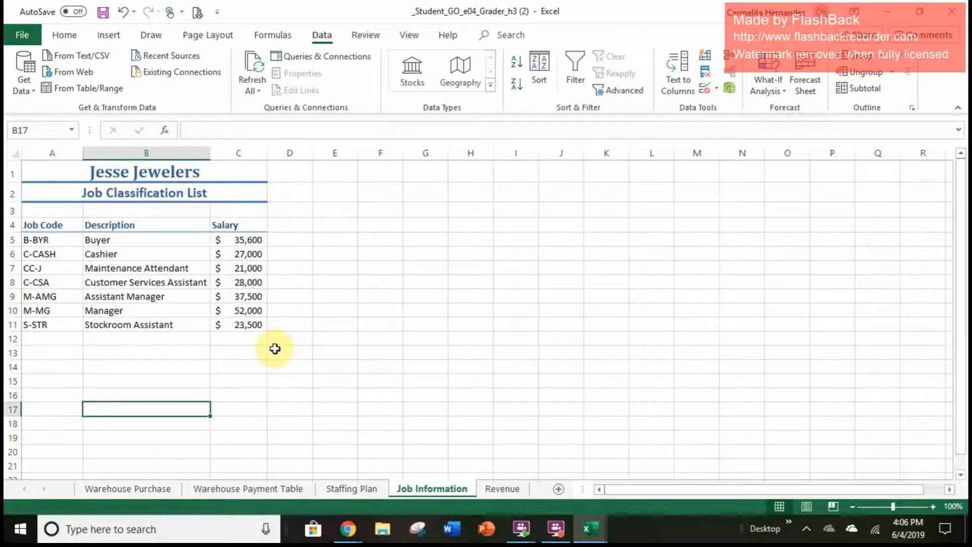
# - Name the job code cells A5:A11 Job_Code
pyautogui.click(56, 241)
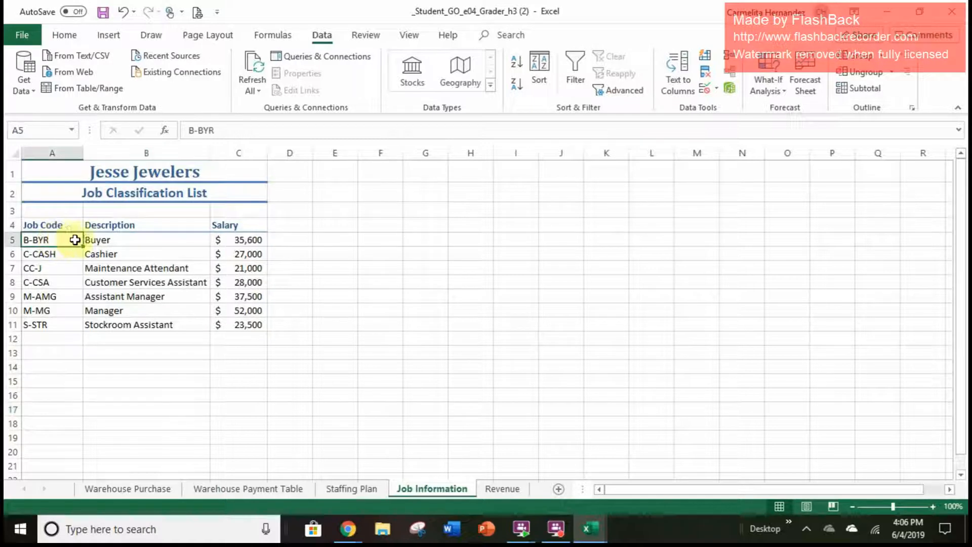
pyautogui.moveTo(74, 240); pyautogui.dragTo(98, 239)
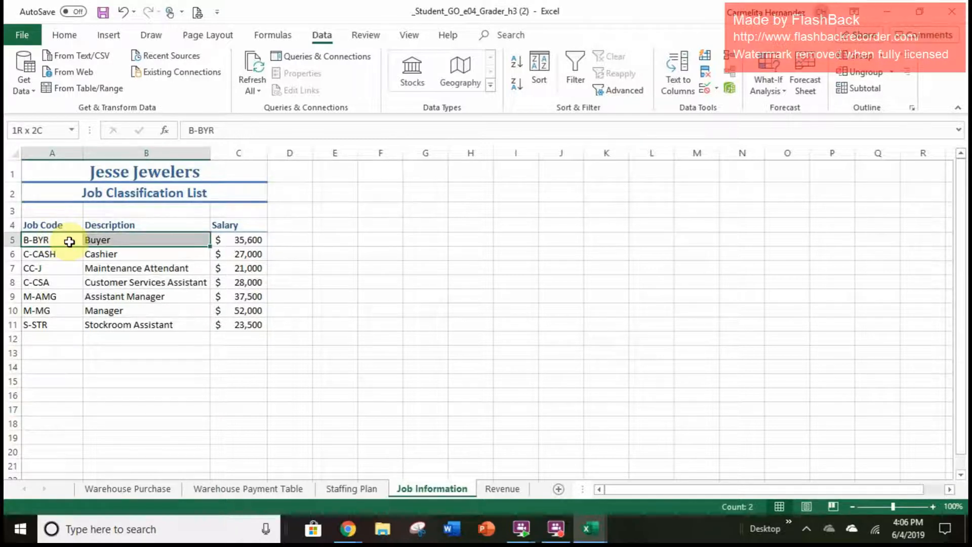
pyautogui.moveTo(70, 241); pyautogui.dragTo(40, 326)
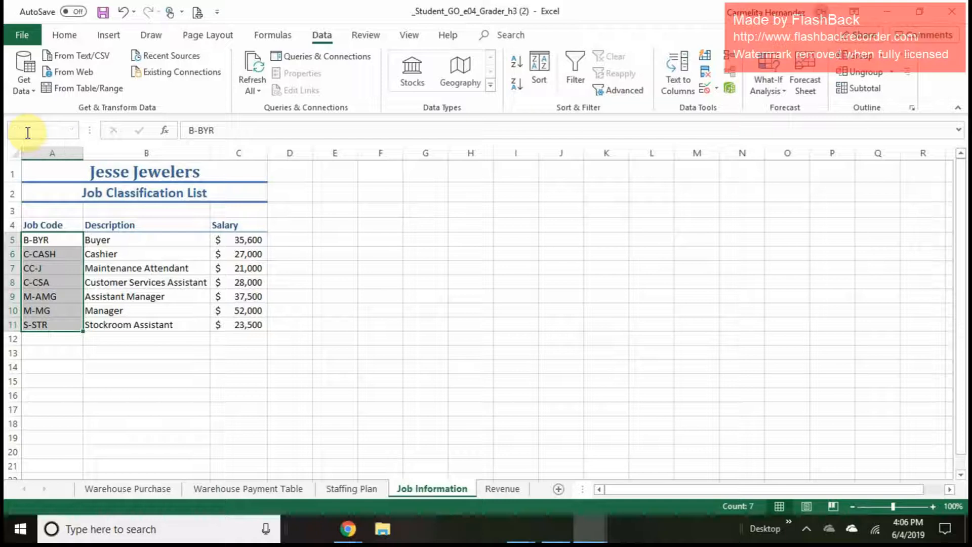
pyautogui.click(28, 131)
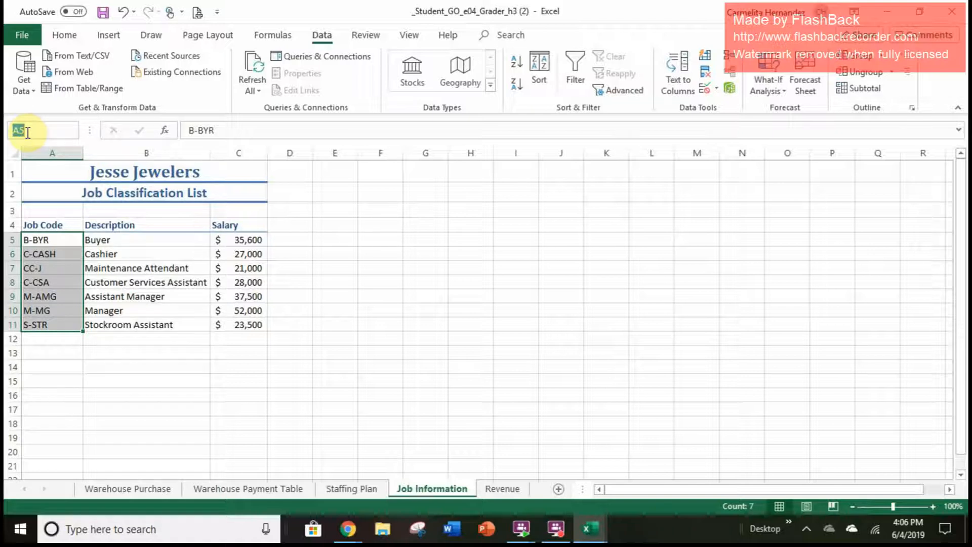
pyautogui.write('Job')
pyautogui.write('_Code')
pyautogui.press('Return')
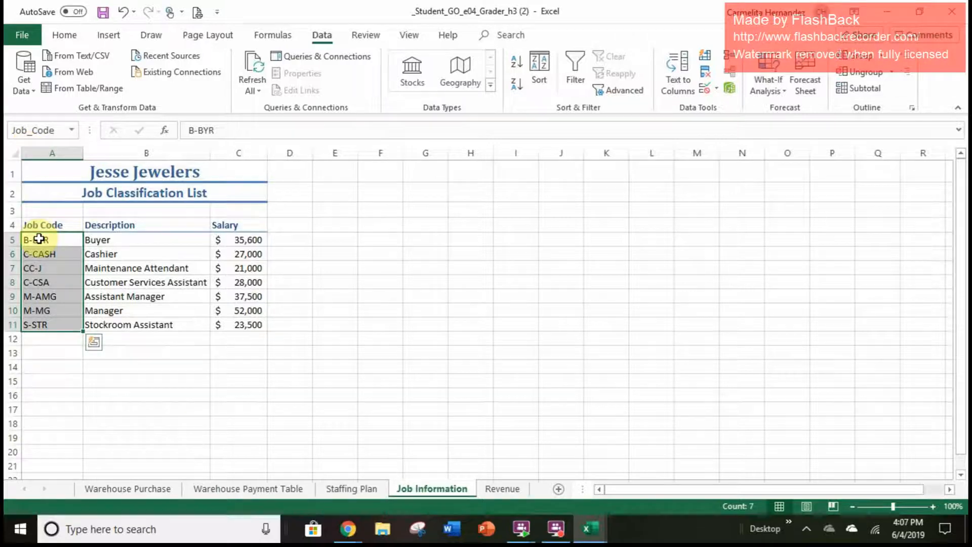
pyautogui.click(71, 380)
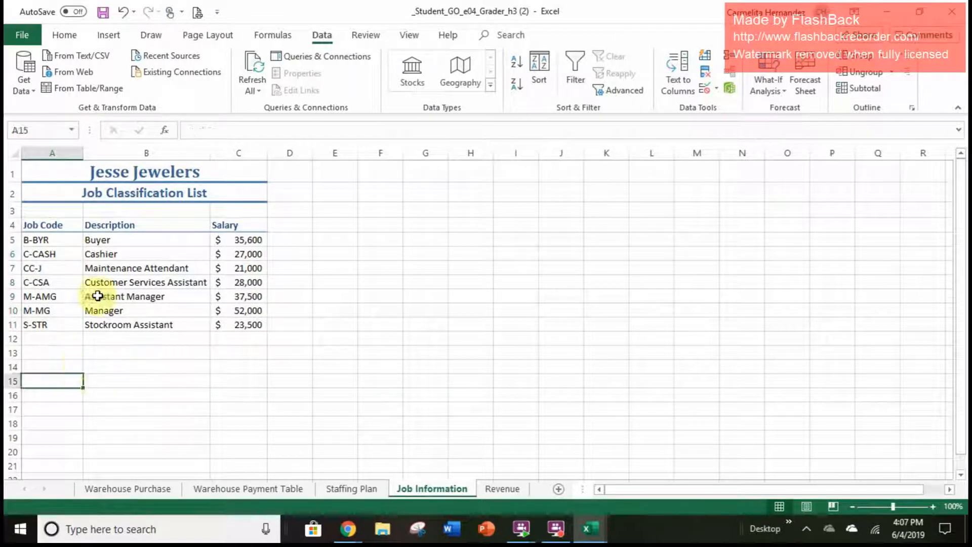
pyautogui.click(98, 253)
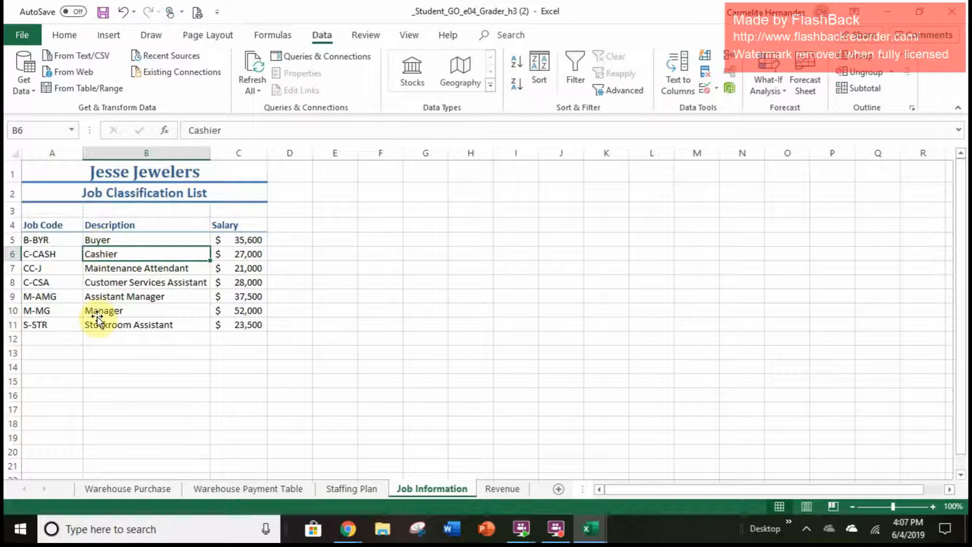
pyautogui.moveTo(97, 261); pyautogui.dragTo(96, 316)
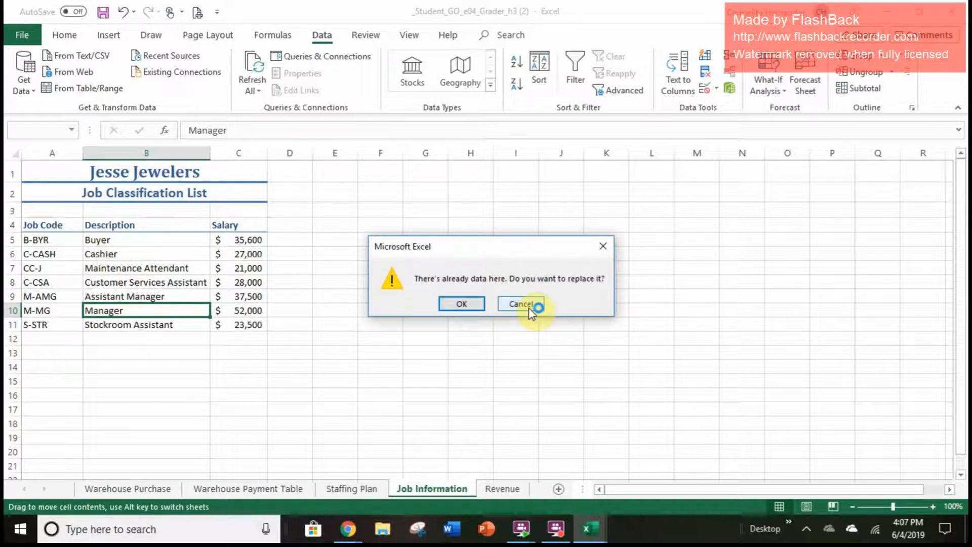
pyautogui.click(531, 309)
# - Reselect the job codes in A5:A11 to check the range name assigned to them
pyautogui.click(65, 257)
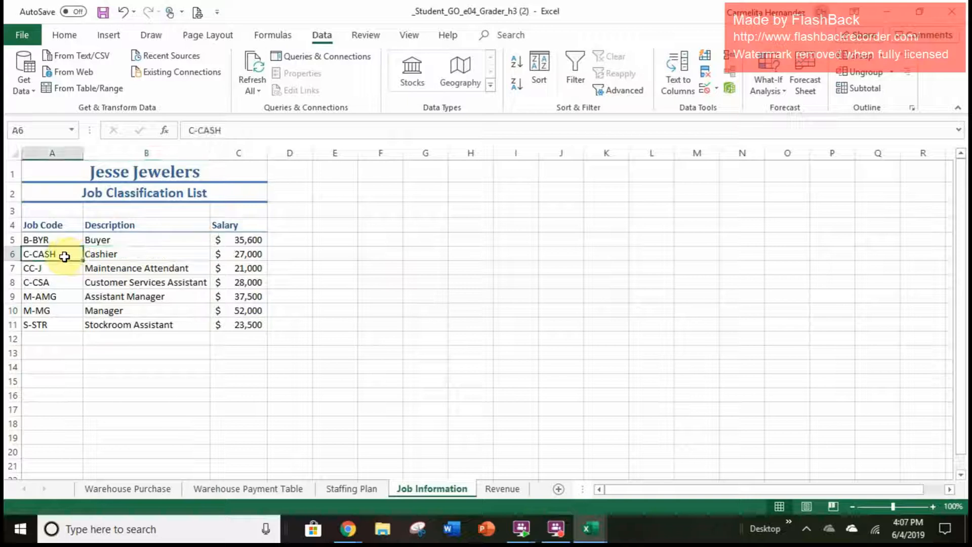
pyautogui.click(61, 239)
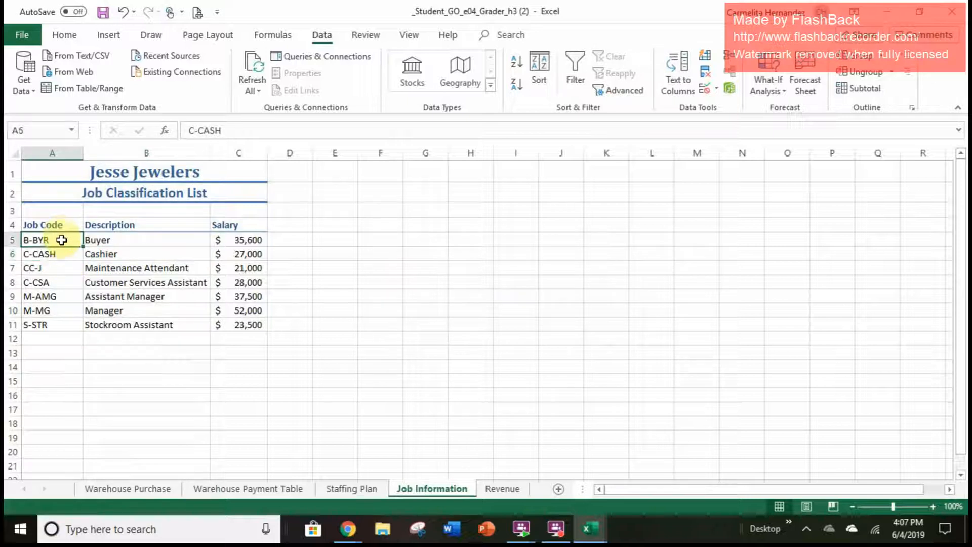
pyautogui.moveTo(61, 240); pyautogui.dragTo(60, 321)
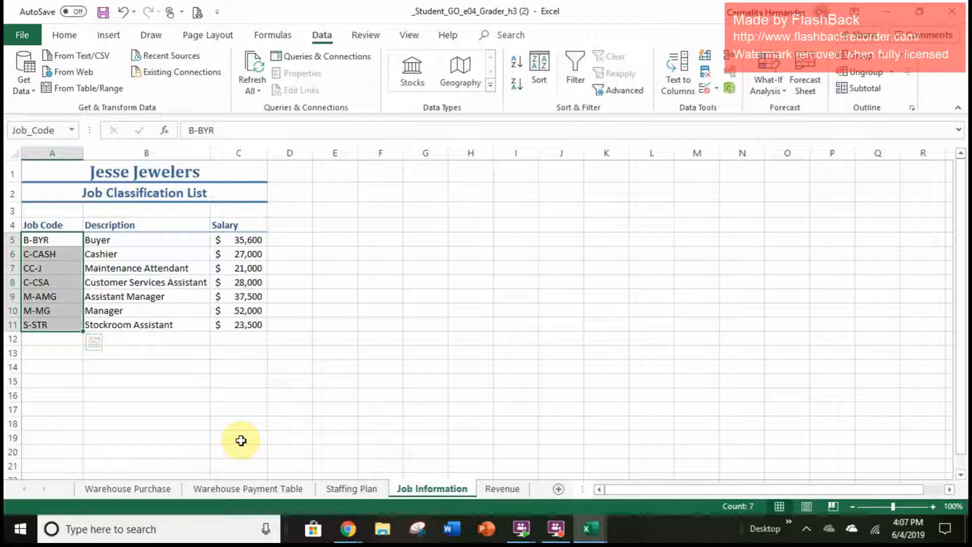
pyautogui.click(241, 441)
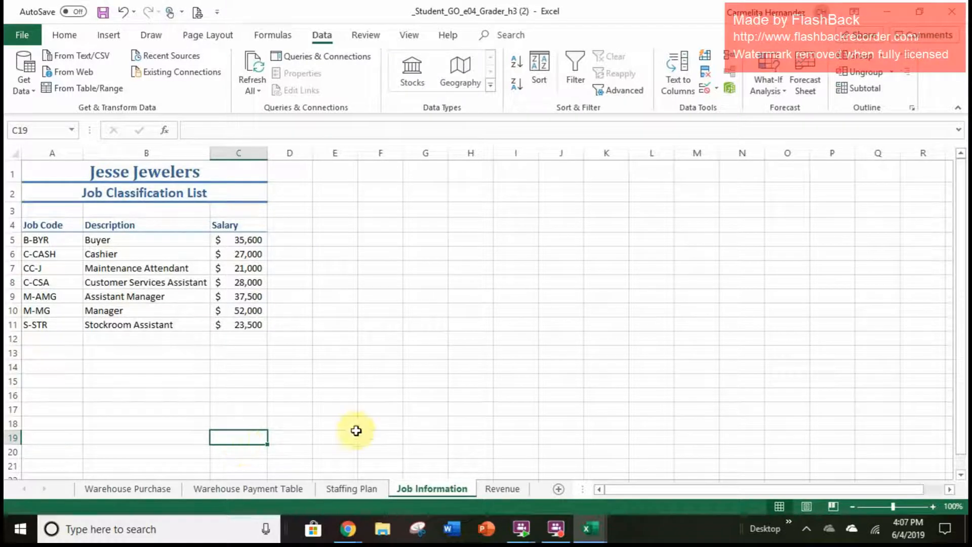
# - On the Staffing Plan sheet, add List data validation to A9:A18 with Job_Code as the source
pyautogui.moveTo(364, 436); pyautogui.dragTo(365, 452)
pyautogui.click(356, 491)
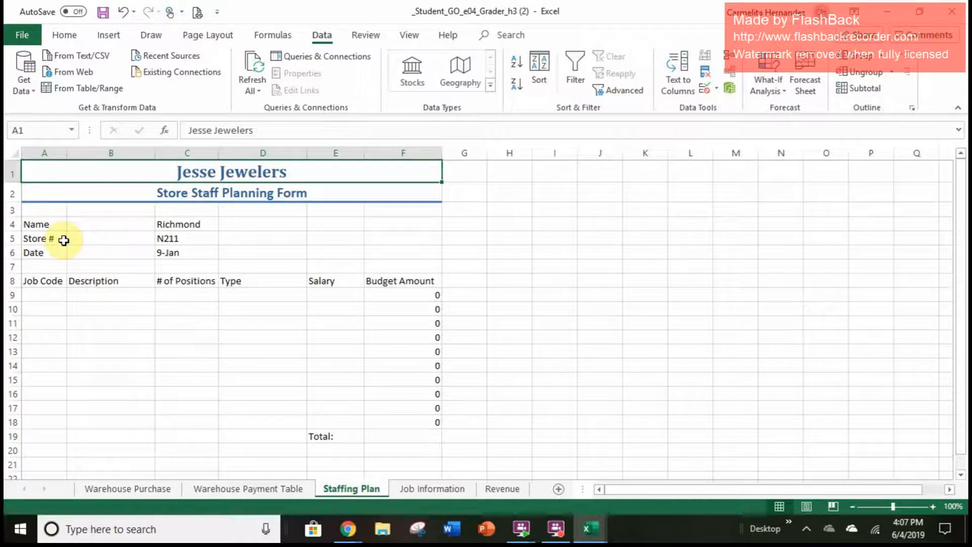
pyautogui.moveTo(52, 296); pyautogui.dragTo(42, 422)
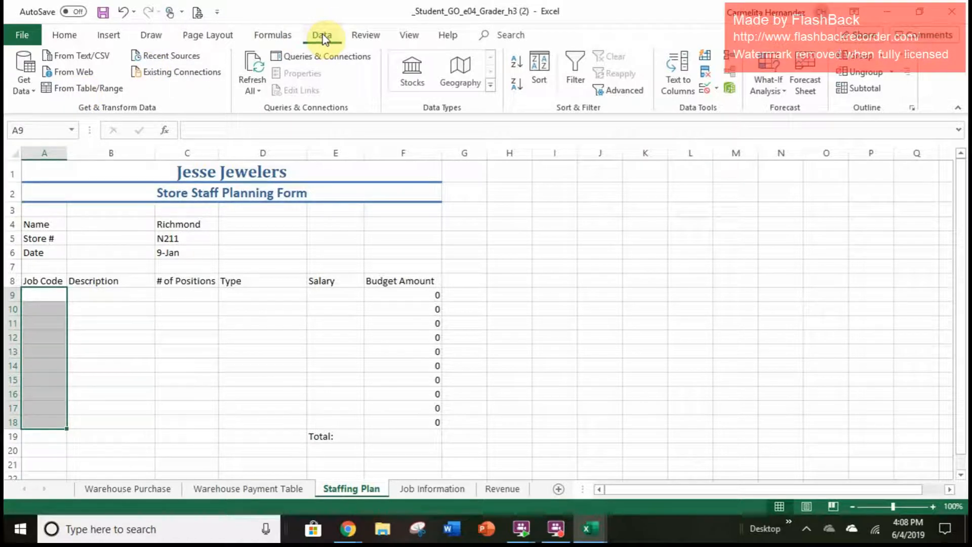
pyautogui.click(707, 90)
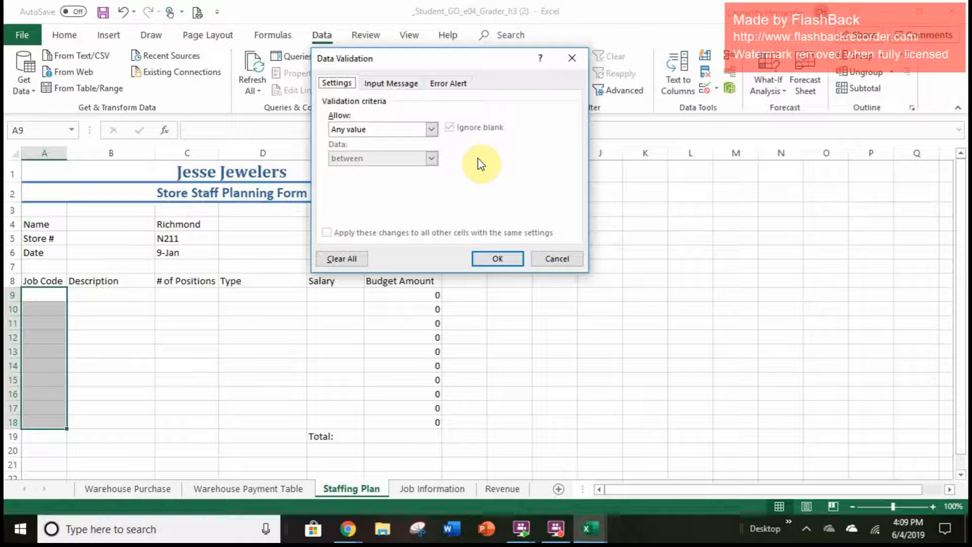
pyautogui.click(431, 130)
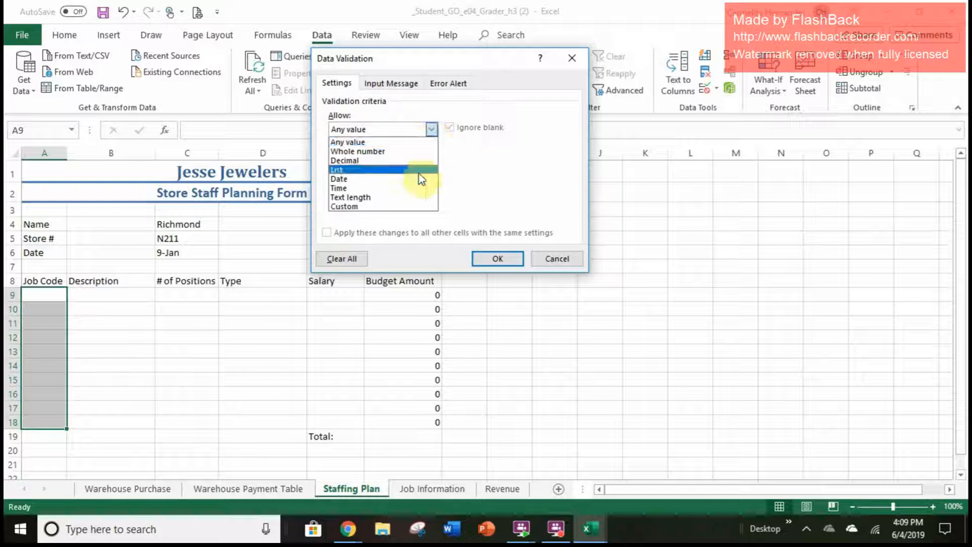
pyautogui.click(418, 172)
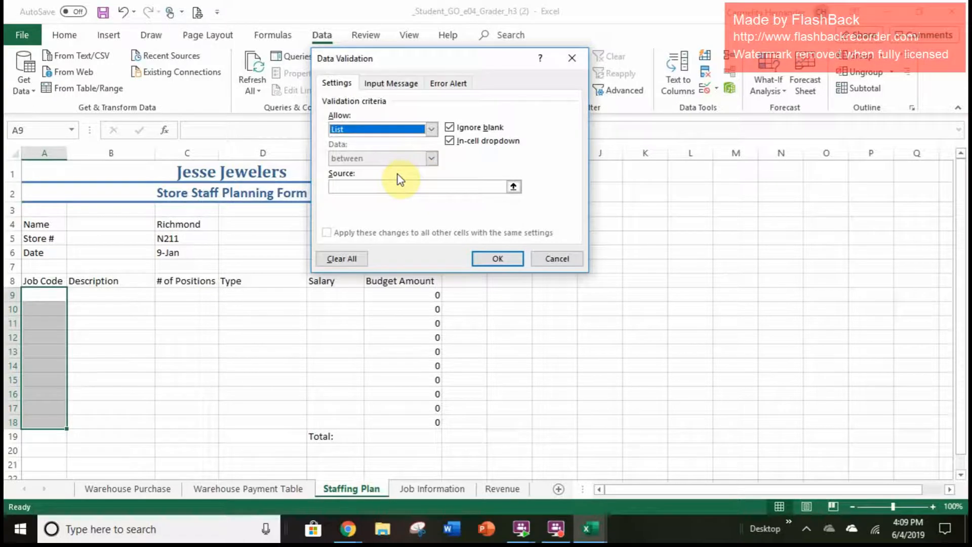
pyautogui.click(403, 185)
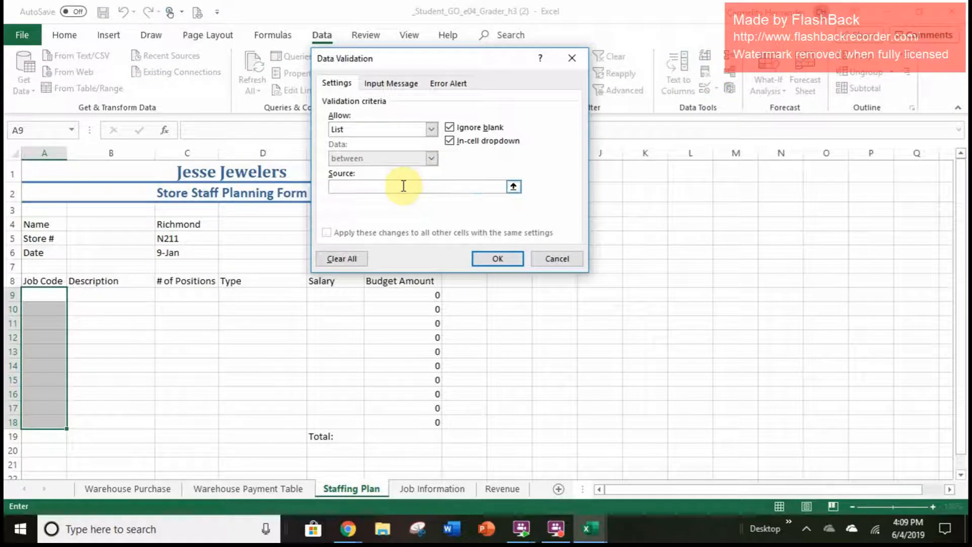
pyautogui.click(513, 188)
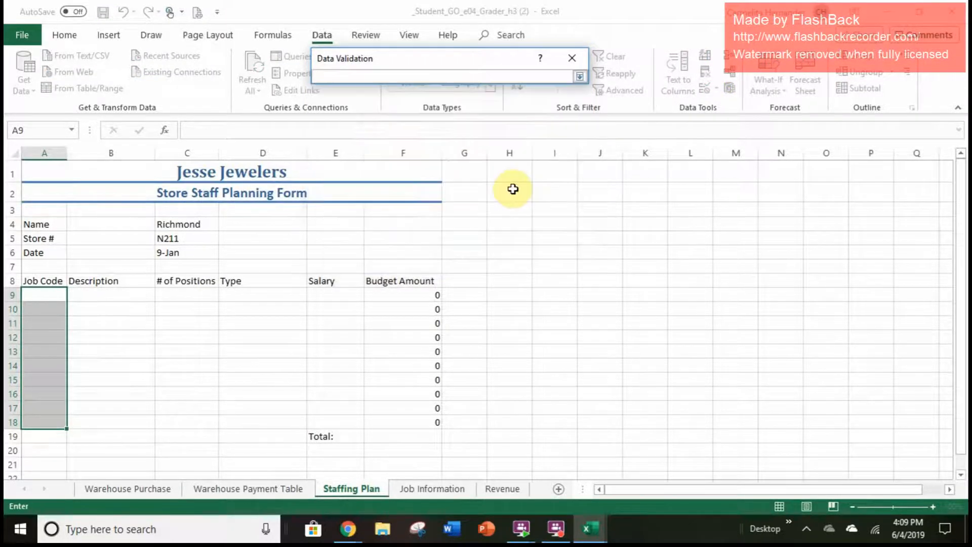
pyautogui.click(579, 76)
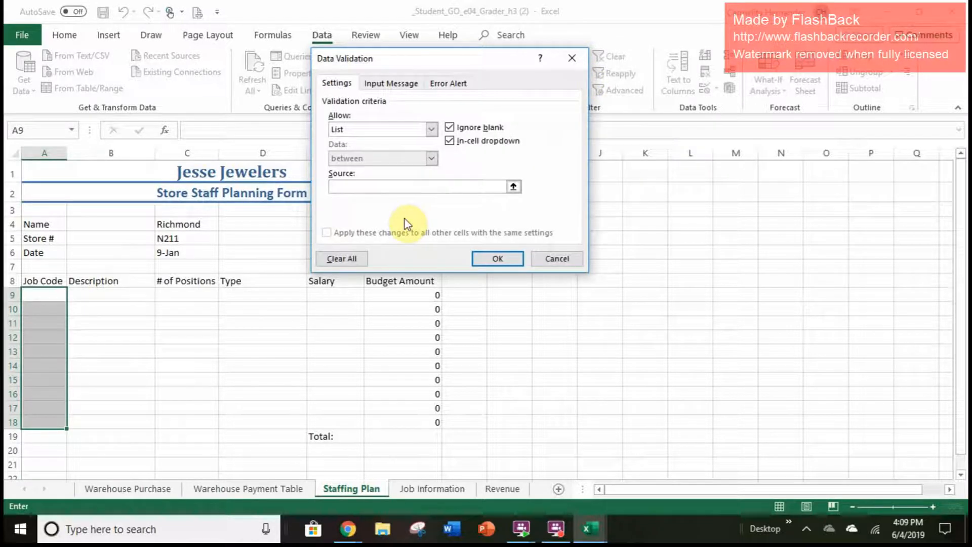
pyautogui.write('Job_Code')
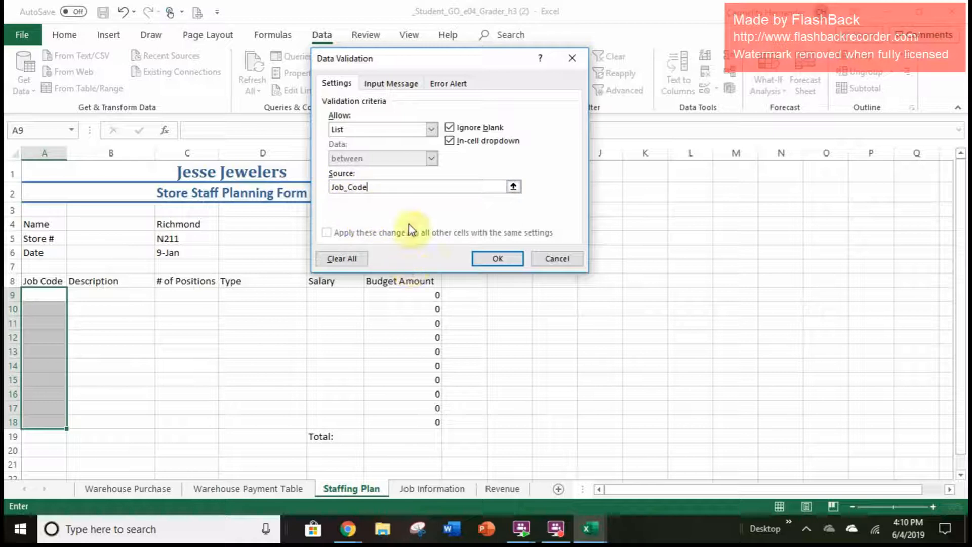
pyautogui.click(497, 263)
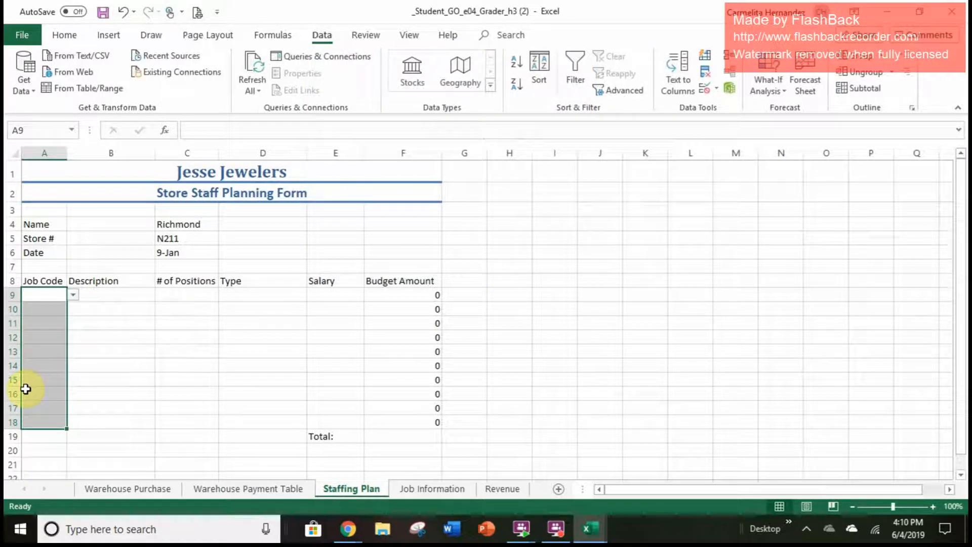
# - Test the validation list in cell A9 by choosing its Job_Code entry
pyautogui.click(74, 296)
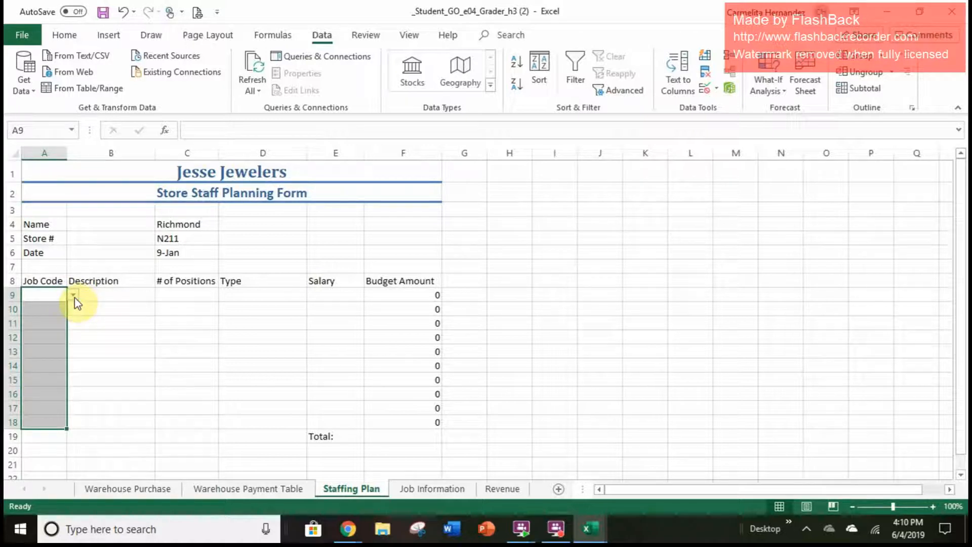
pyautogui.click(53, 306)
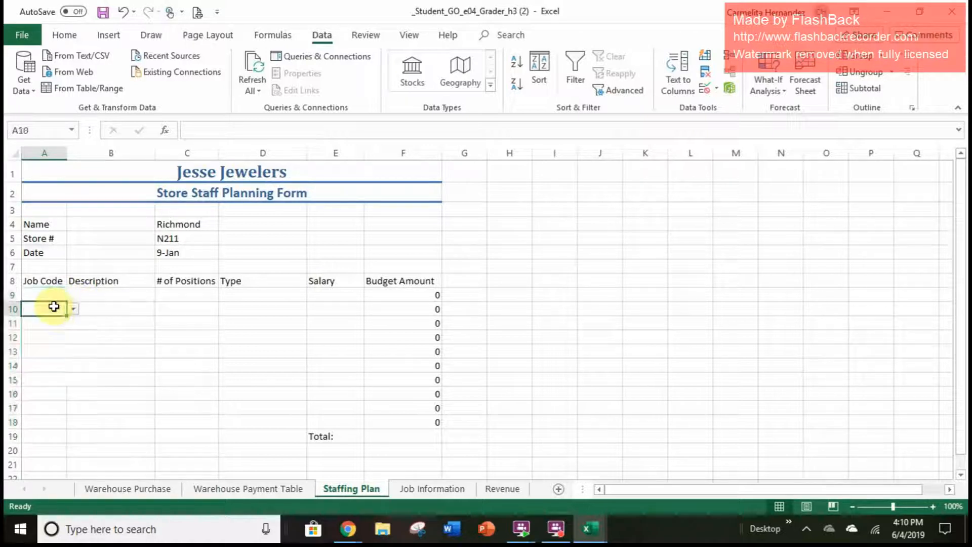
pyautogui.click(53, 295)
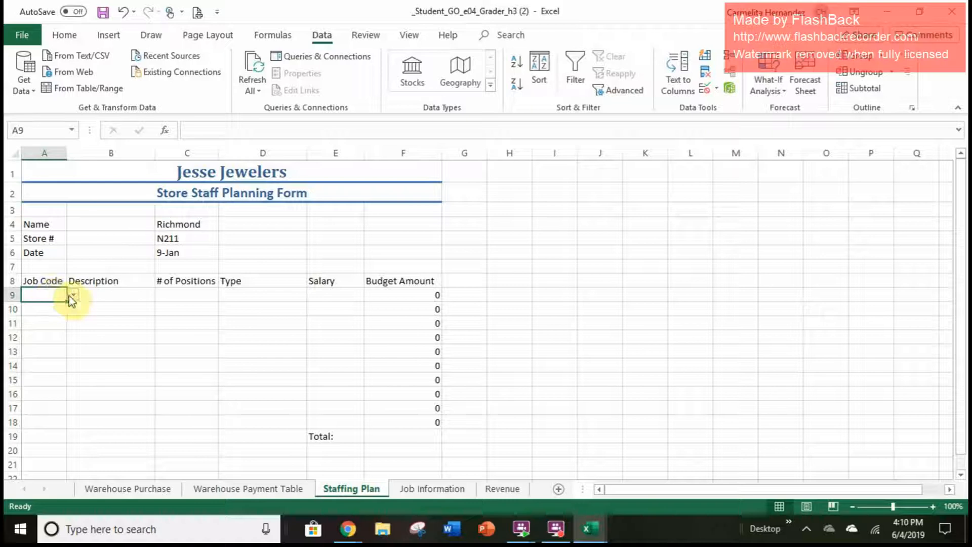
pyautogui.click(74, 296)
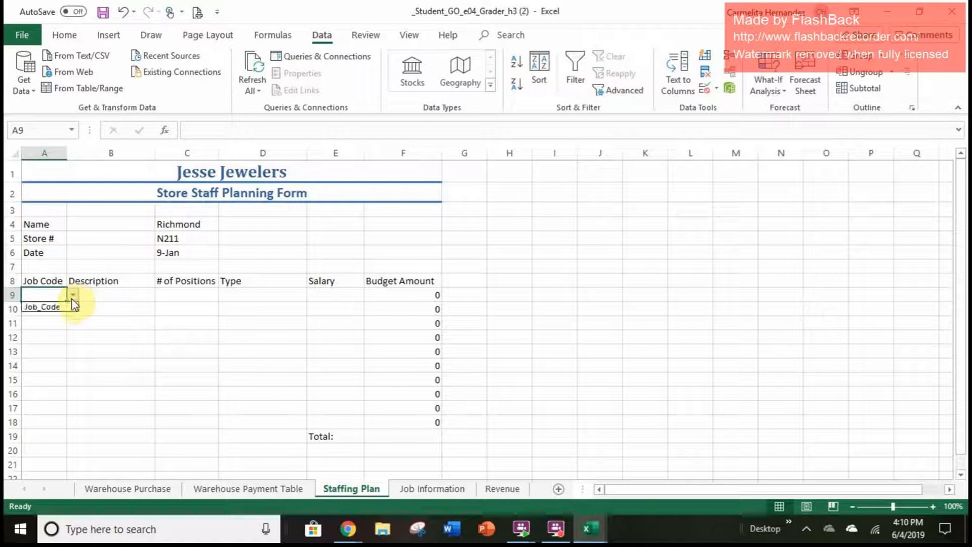
pyautogui.click(66, 306)
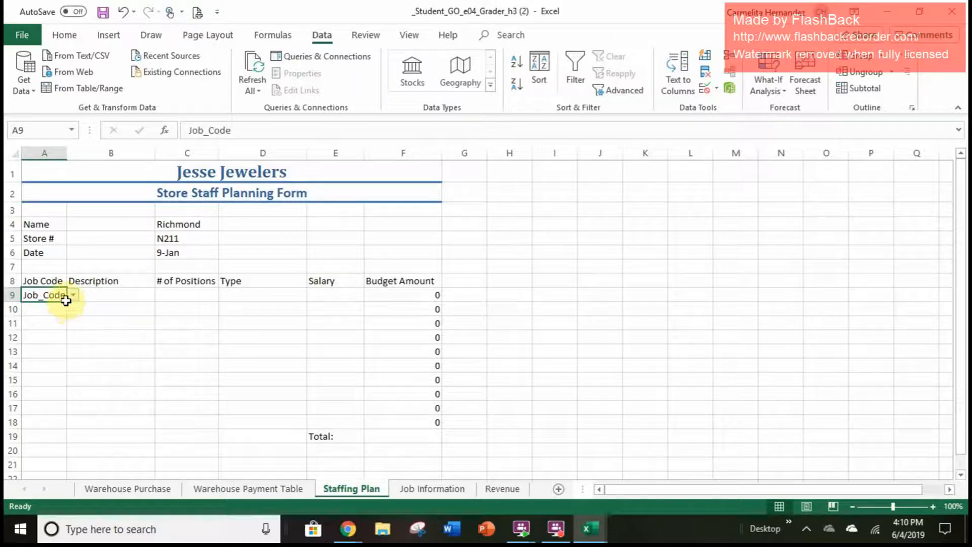
# - Clear the Job_Code test entry from cell A9 on the Staffing Plan sheet
pyautogui.doubleClick(63, 296)
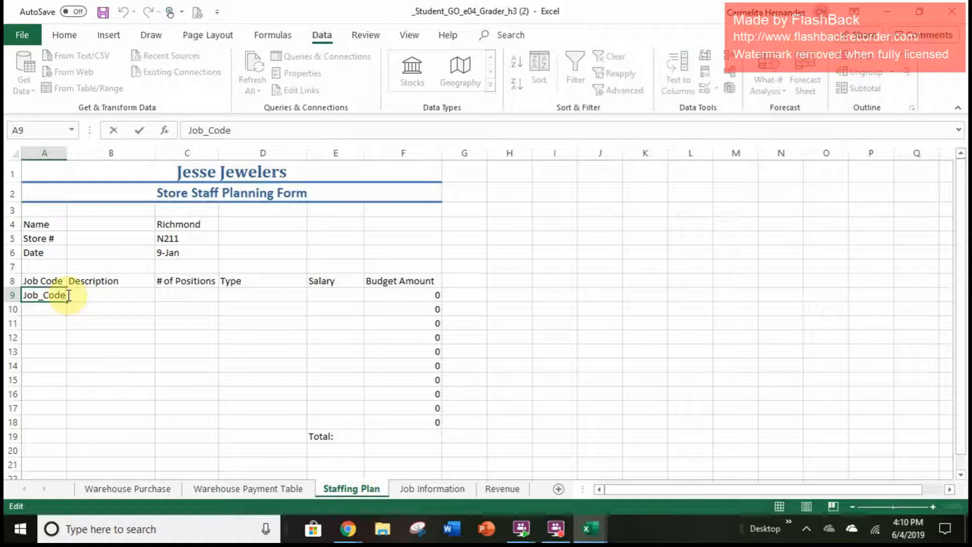
pyautogui.press('BackSpace')
pyautogui.press('BackSpace')
pyautogui.press('BackSpace')
pyautogui.press('BackSpace')
pyautogui.press('BackSpace')
pyautogui.press('BackSpace')
pyautogui.press('BackSpace')
pyautogui.press('BackSpace')
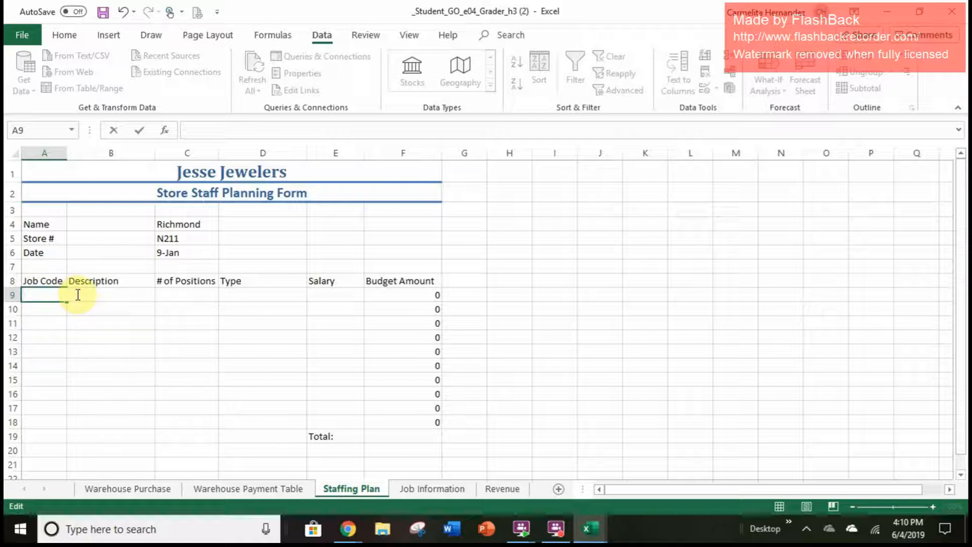
pyautogui.click(23, 323)
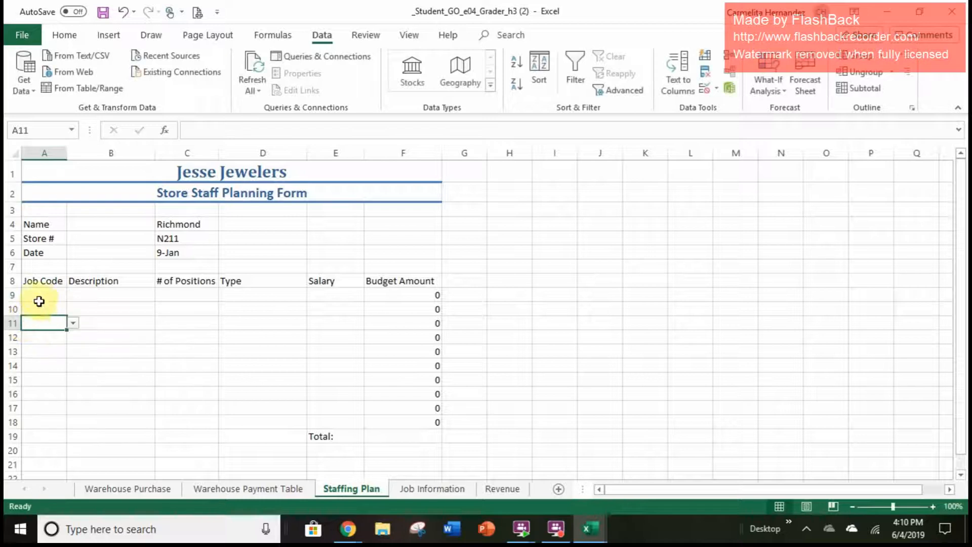
# - Retest the validation list in cell A9 by choosing the Job_Code entry again
pyautogui.click(41, 297)
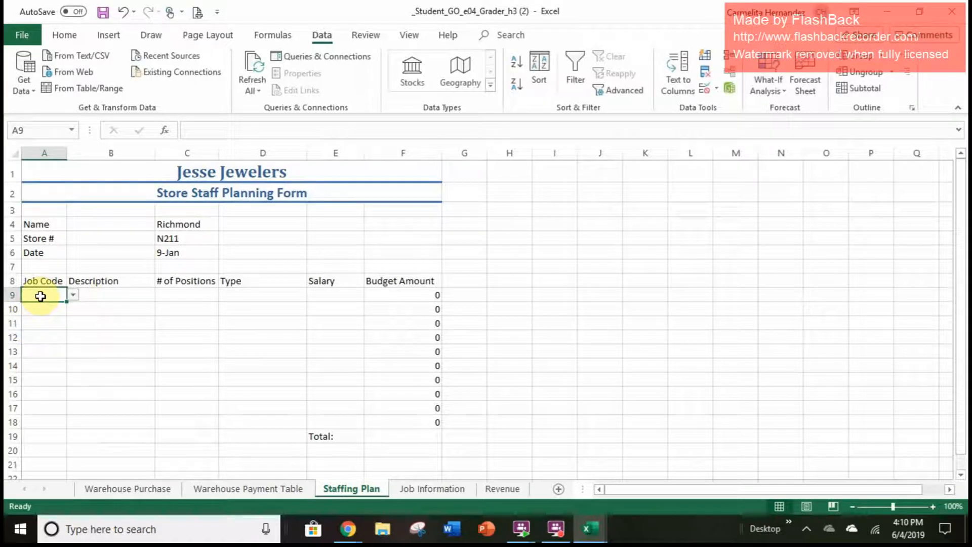
pyautogui.click(73, 294)
pyautogui.click(67, 305)
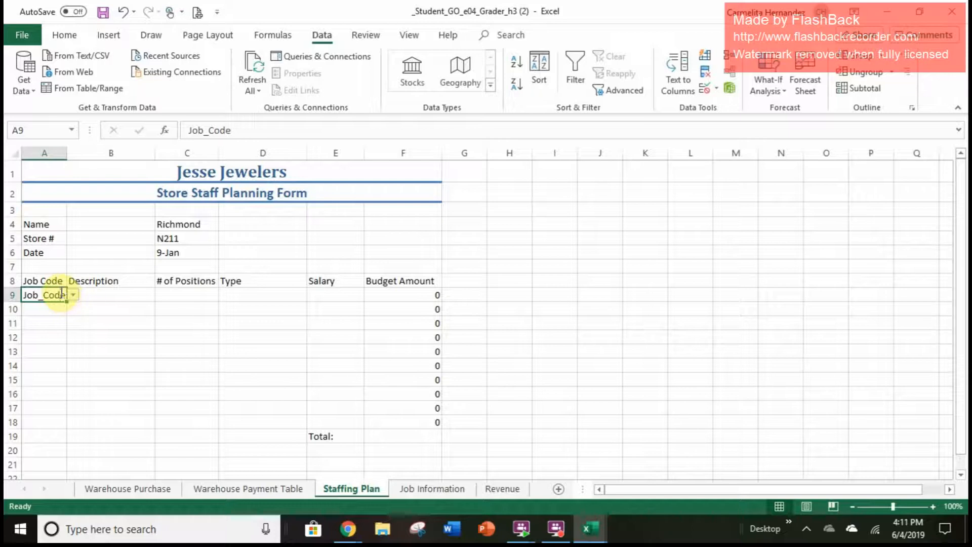
# - Try to erase the Job_Code text from cell A9 character by character
pyautogui.doubleClick(61, 294)
pyautogui.press('BackSpace')
pyautogui.press('BackSpace')
pyautogui.press('BackSpace')
pyautogui.press('BackSpace')
pyautogui.press('BackSpace')
pyautogui.press('BackSpace')
pyautogui.press('BackSpace')
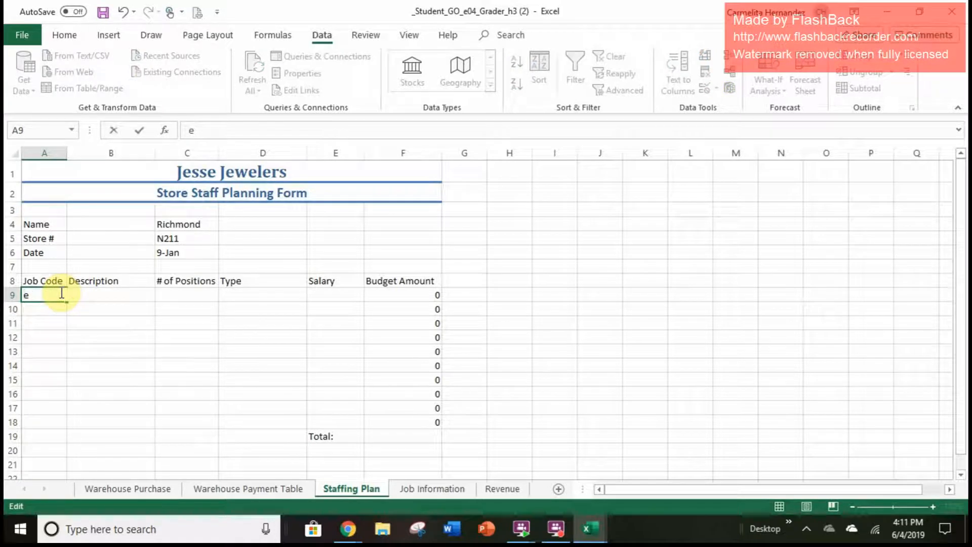
pyautogui.press('Delete')
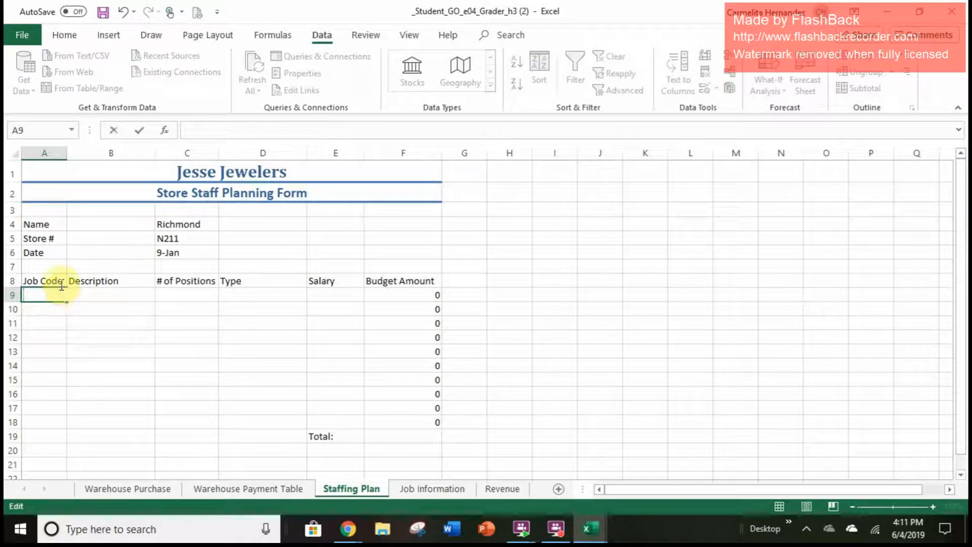
pyautogui.click(124, 13)
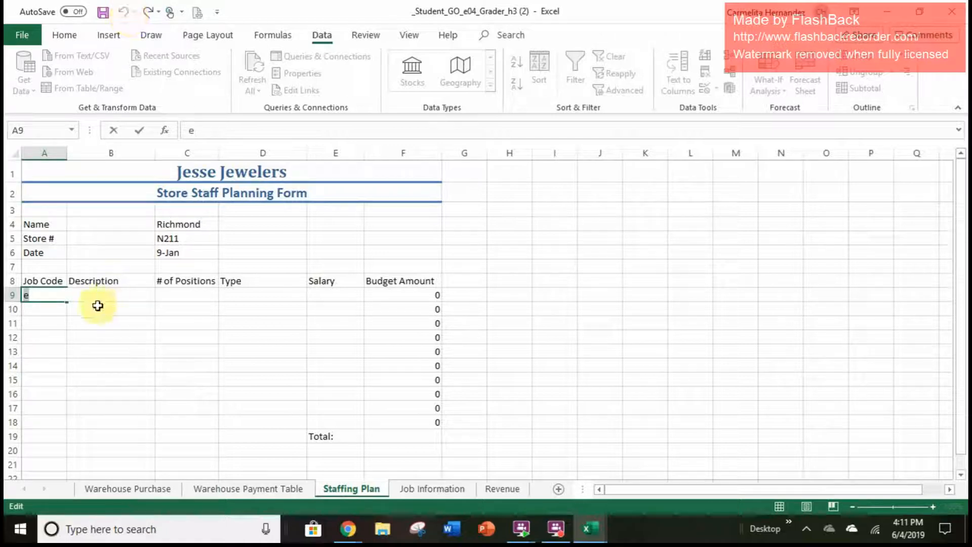
pyautogui.click(54, 320)
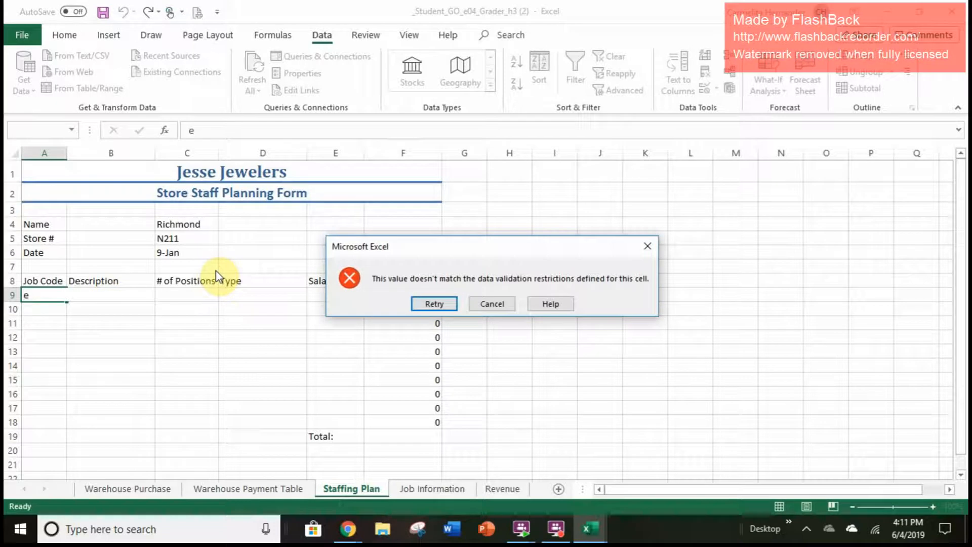
pyautogui.press('Escape')
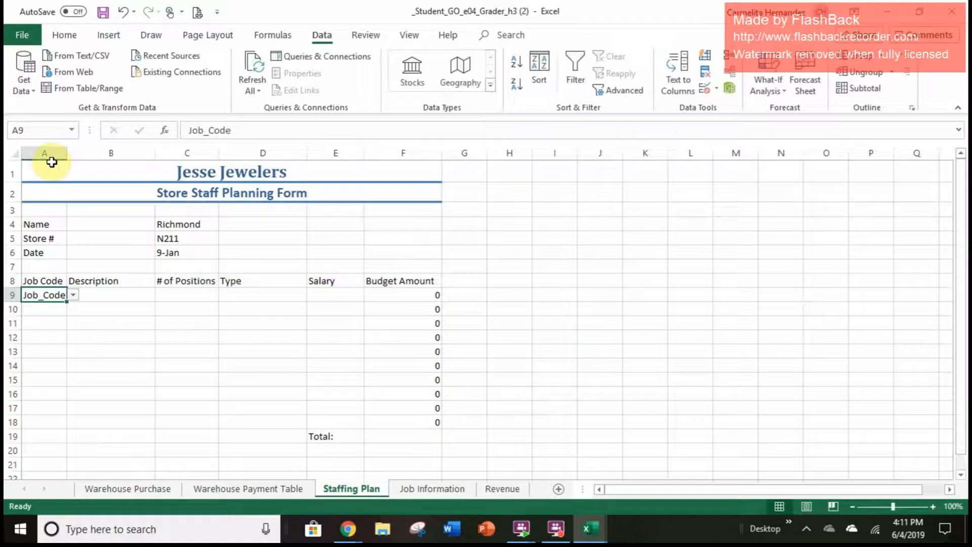
# - Undo the test entries in cell A9, keeping the List validation on A9:A18
pyautogui.click(125, 12)
pyautogui.click(124, 11)
pyautogui.click(124, 11)
pyautogui.click(124, 11)
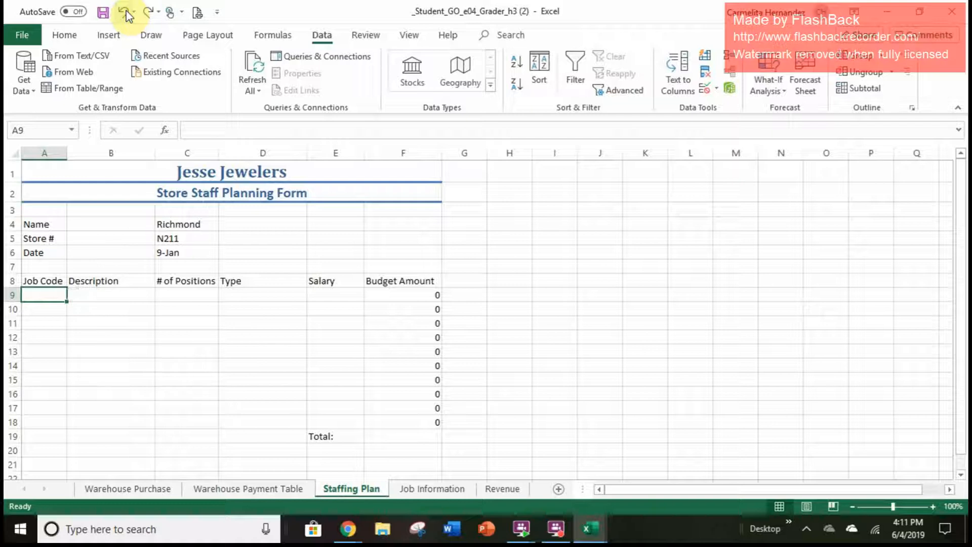
pyautogui.click(125, 11)
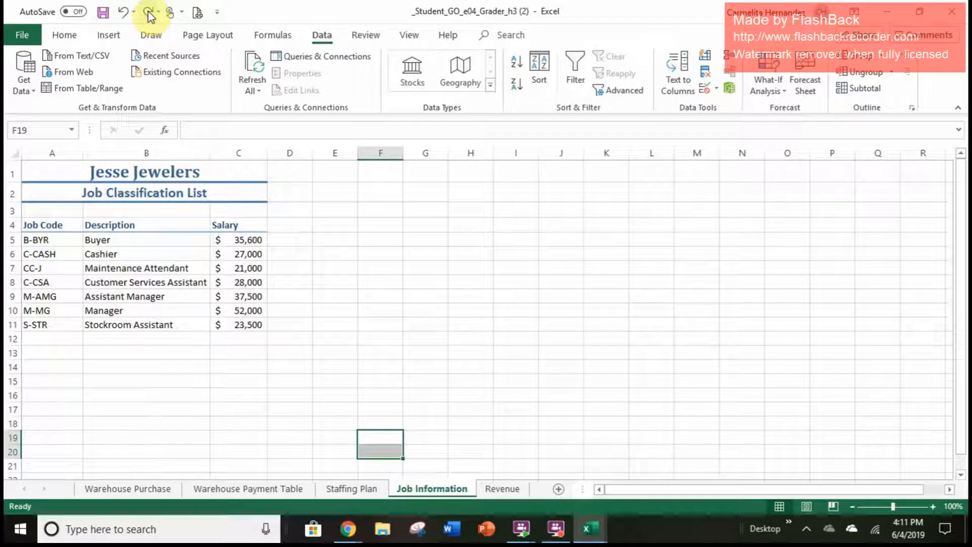
pyautogui.click(149, 12)
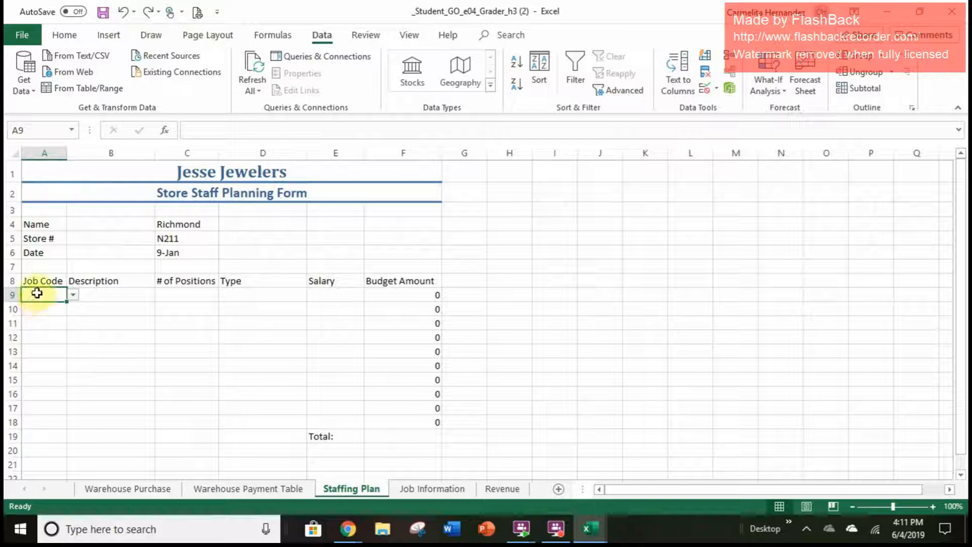
# - Change the List validation source for cells A9:A18 to =Job_Code
pyautogui.moveTo(35, 293); pyautogui.dragTo(36, 382)
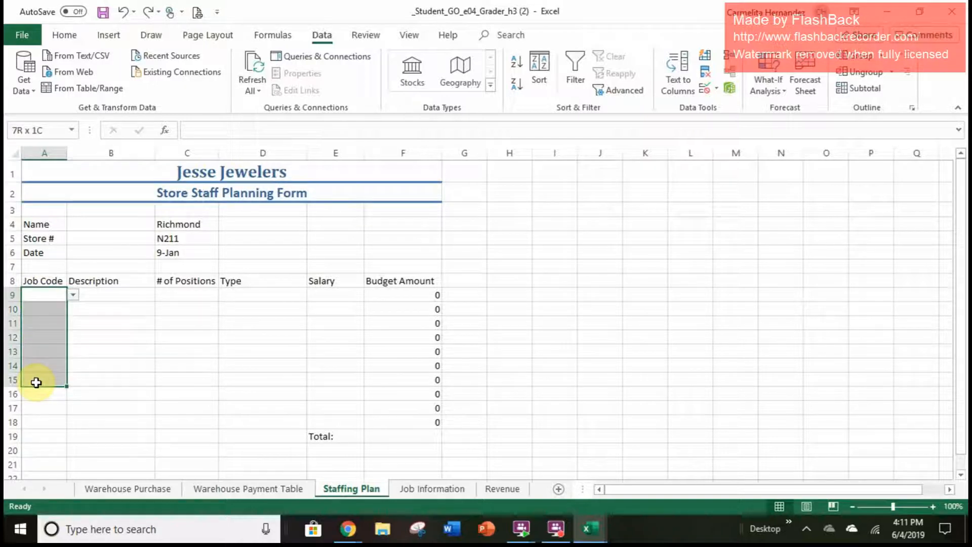
pyautogui.moveTo(36, 382); pyautogui.dragTo(36, 422)
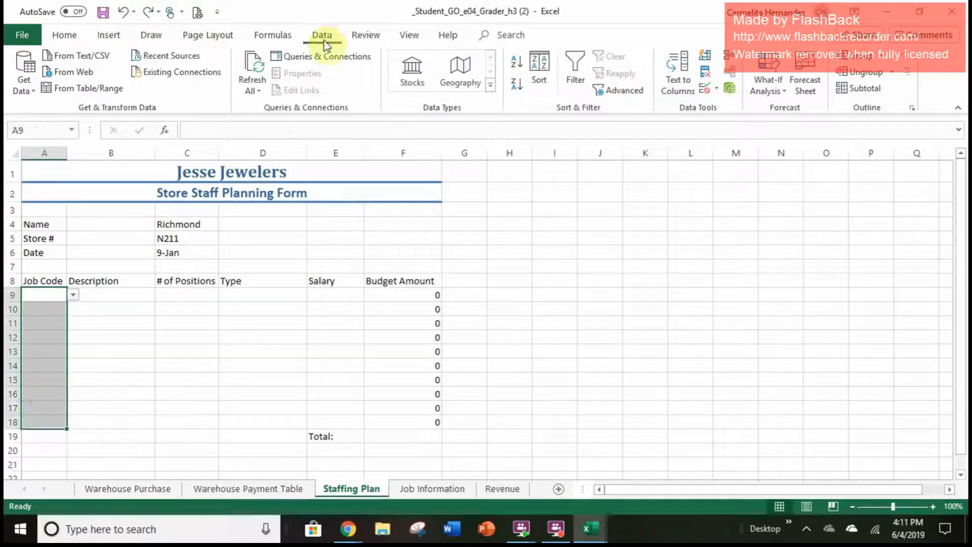
pyautogui.click(708, 92)
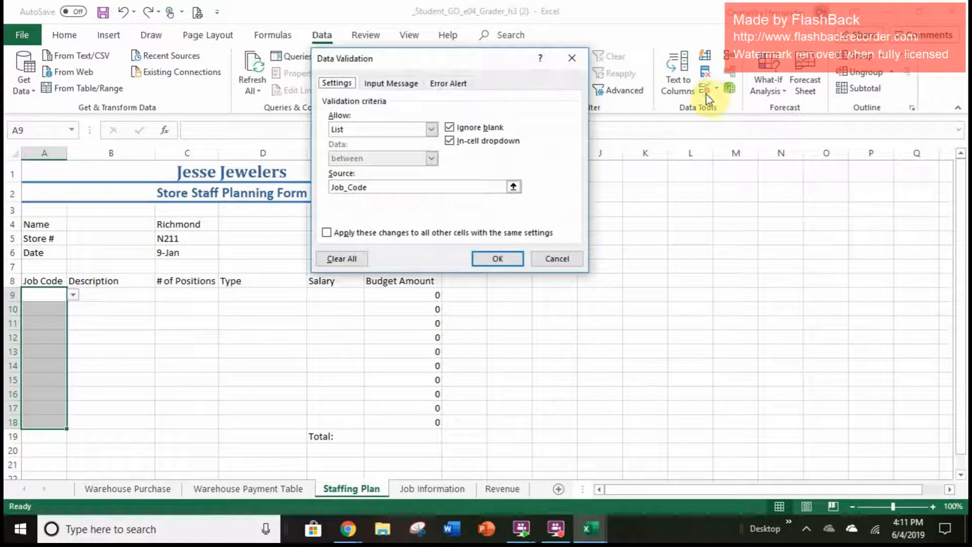
pyautogui.click(363, 135)
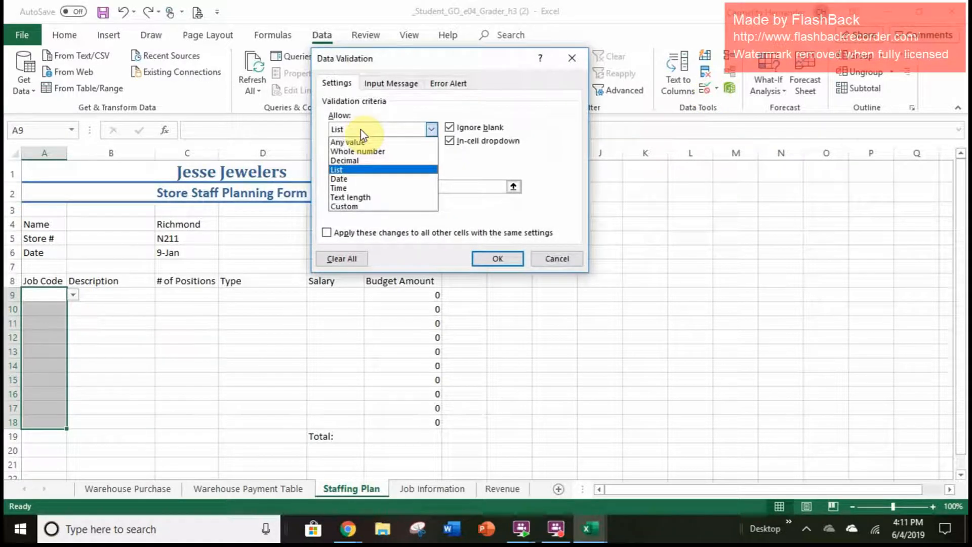
pyautogui.click(362, 170)
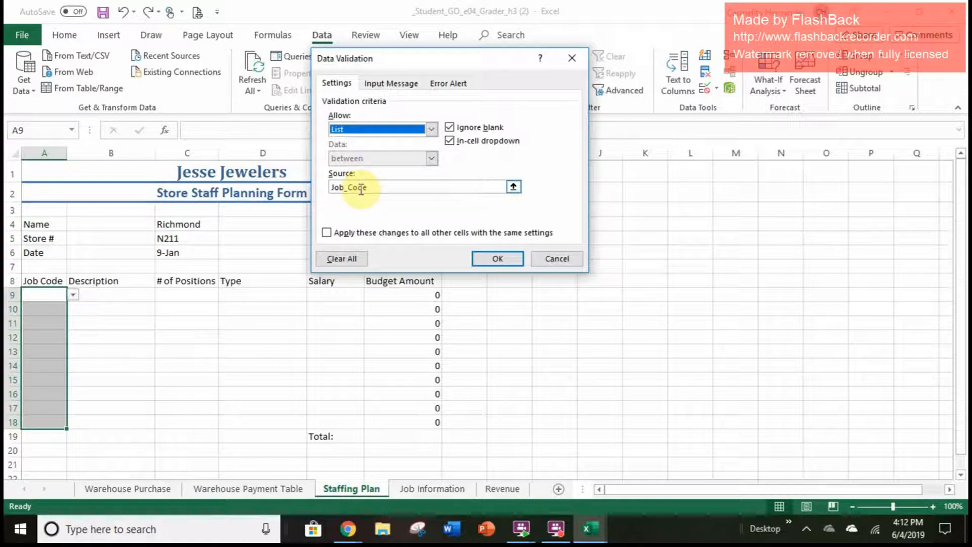
pyautogui.click(334, 188)
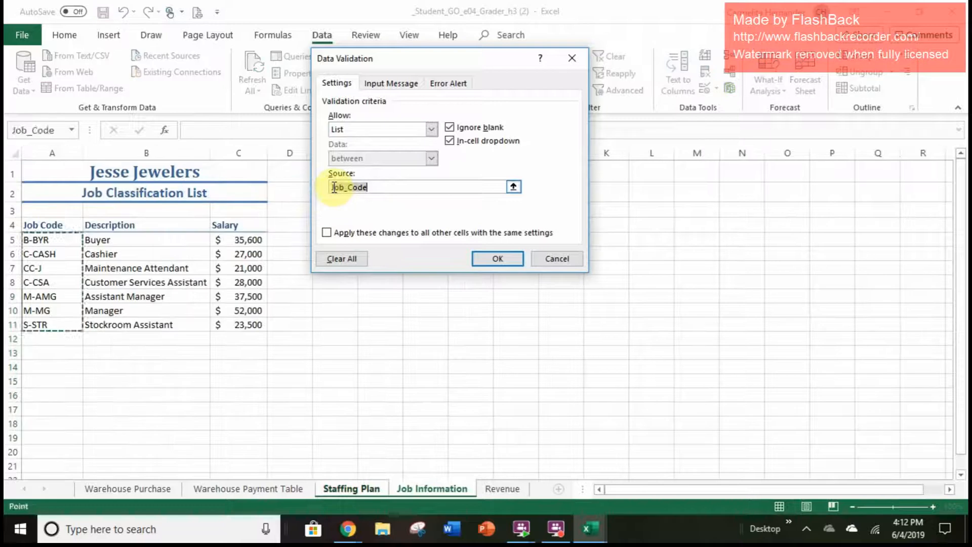
pyautogui.click(334, 187)
pyautogui.write('=')
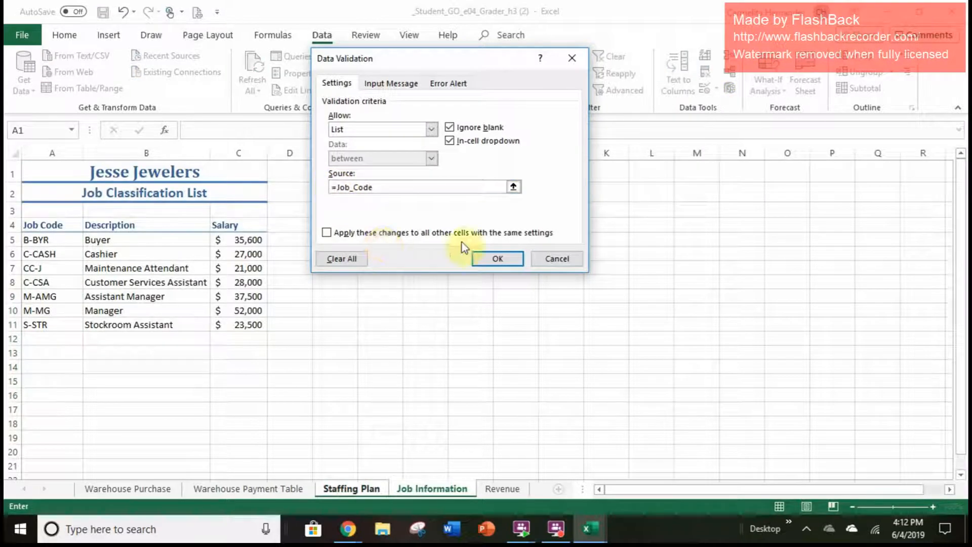
pyautogui.click(508, 259)
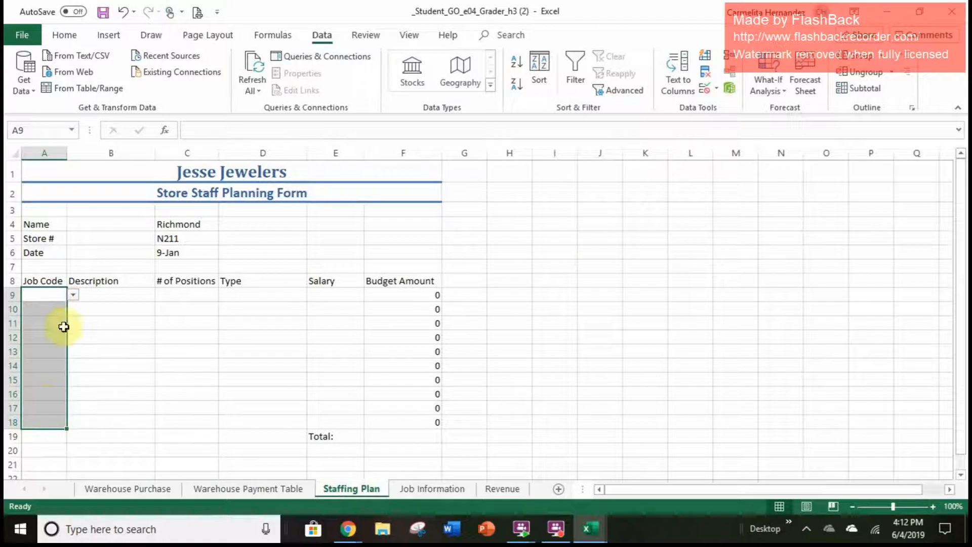
# - Examine the job codes offered by the validation list in cell A9 without choosing one
pyautogui.click(73, 295)
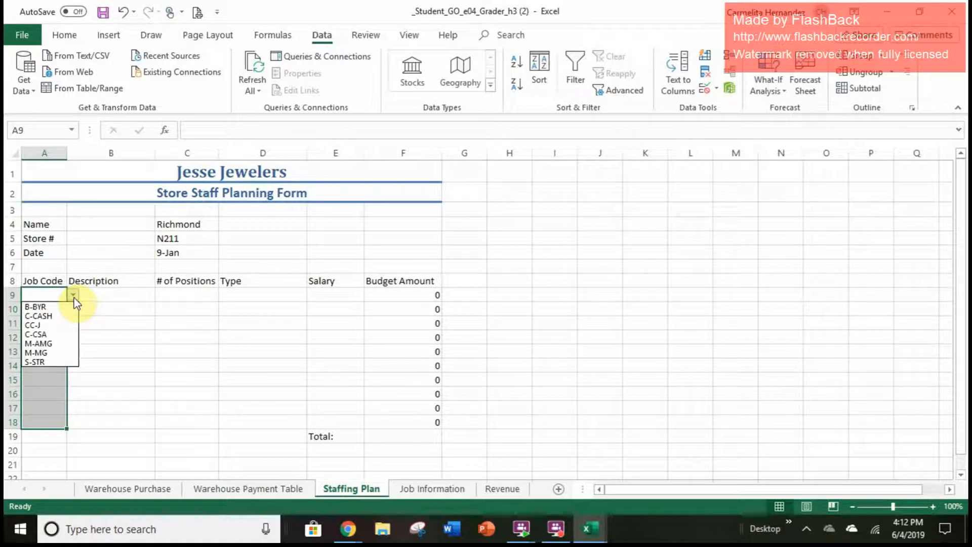
pyautogui.press('Down')
pyautogui.press('Down')
pyautogui.press('Down')
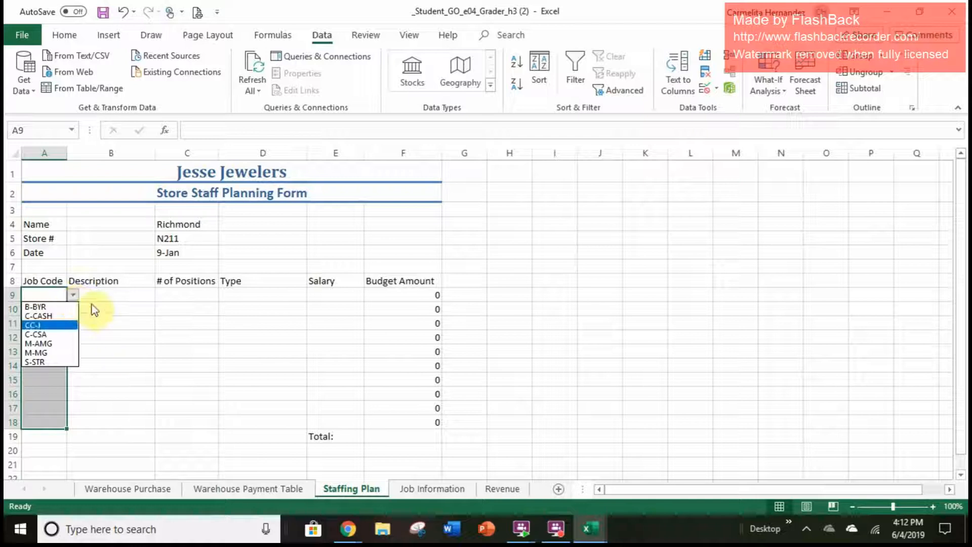
pyautogui.press('Escape')
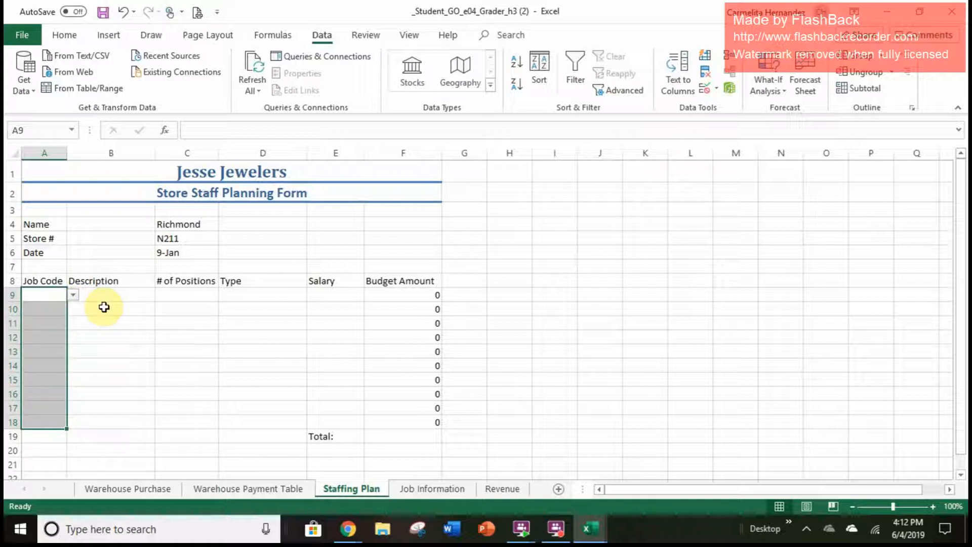
# - Choose job code M-MG from the validation list in cell A9
pyautogui.click(57, 297)
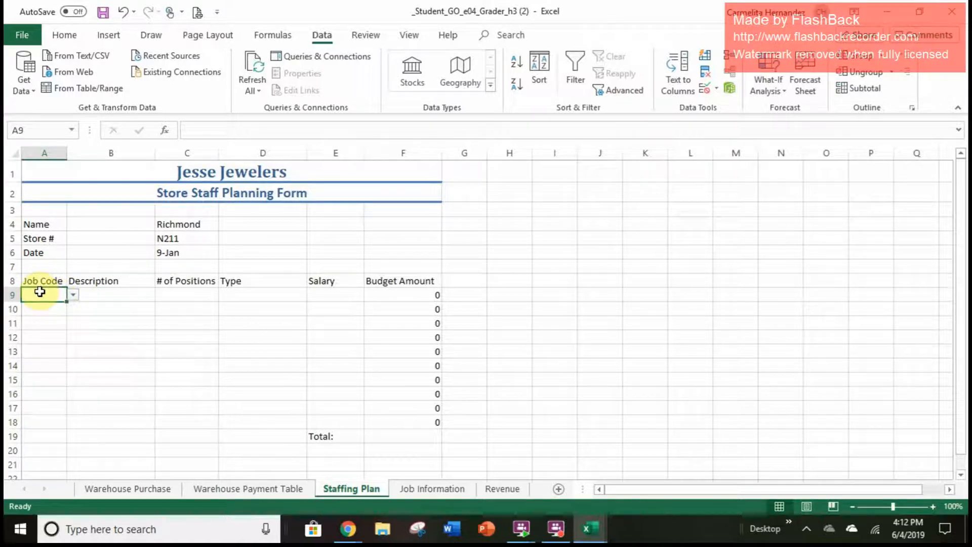
pyautogui.click(73, 296)
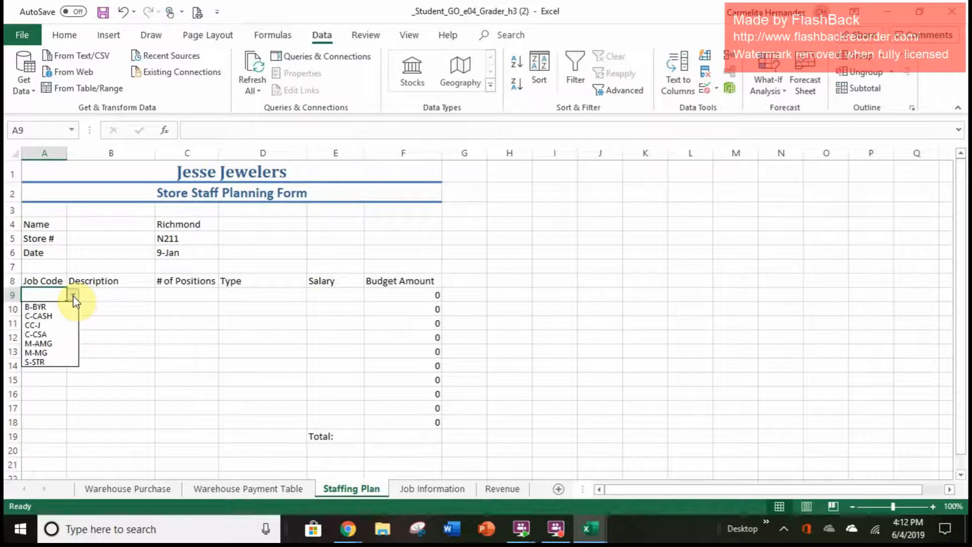
pyautogui.click(49, 352)
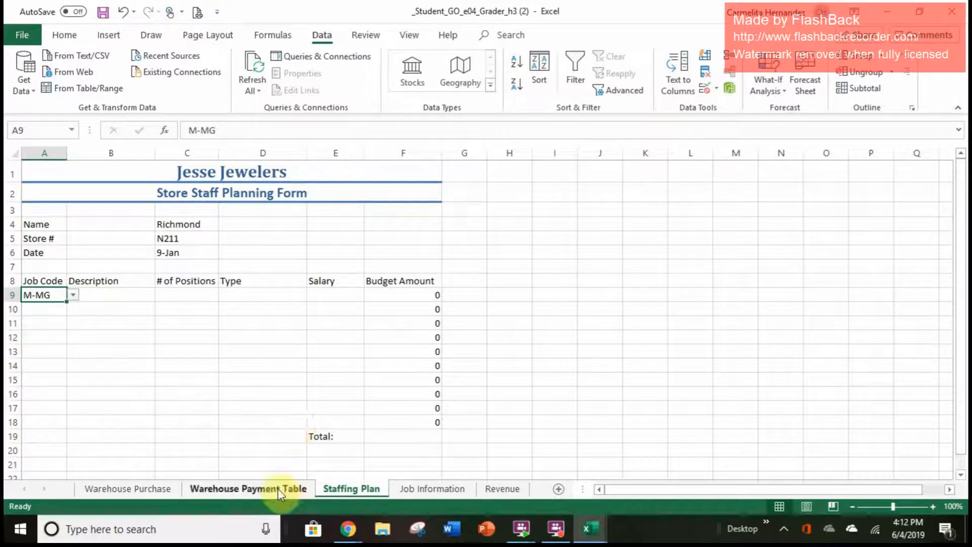
# - Compare the Job_Code range A5:A11 on the Job Information sheet with the validation list in Staffing Plan cell A10
pyautogui.click(444, 495)
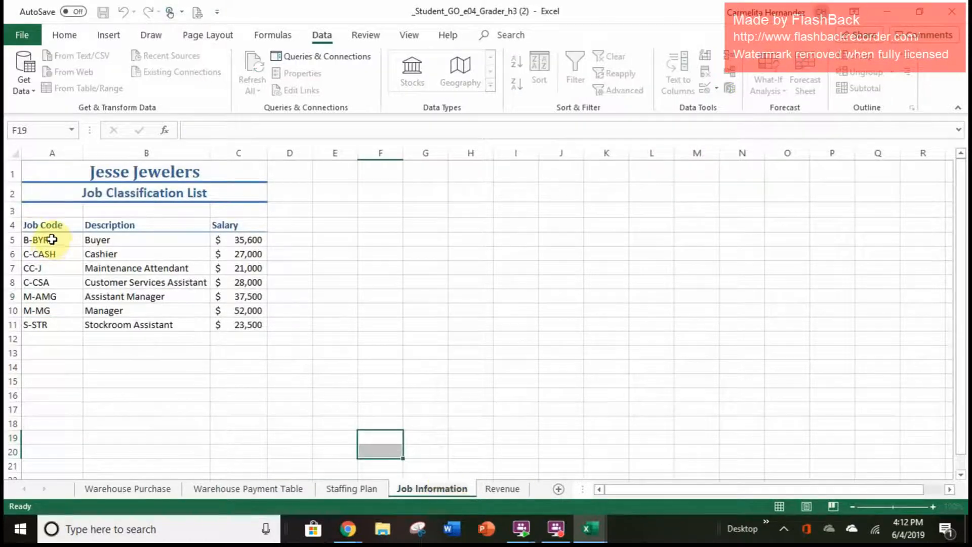
pyautogui.moveTo(57, 241); pyautogui.dragTo(43, 329)
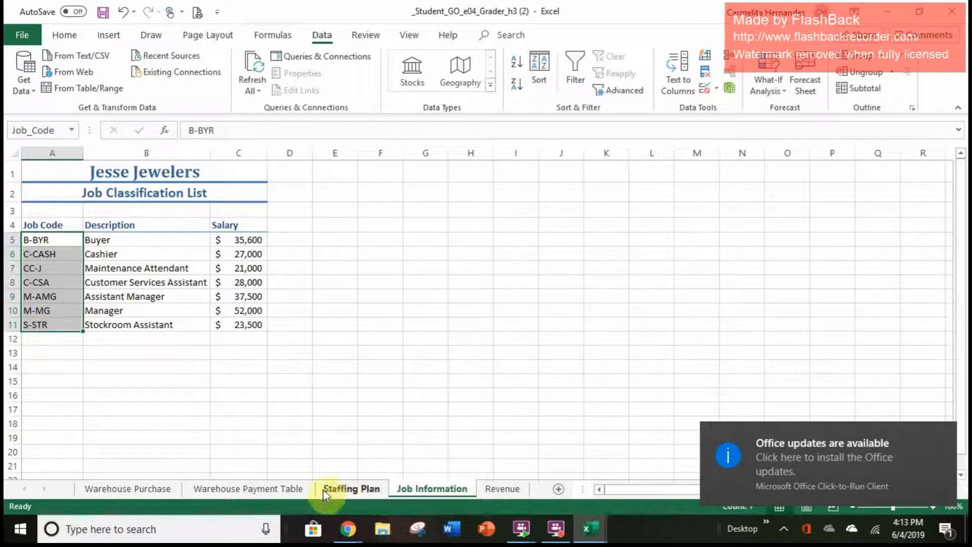
pyautogui.click(287, 489)
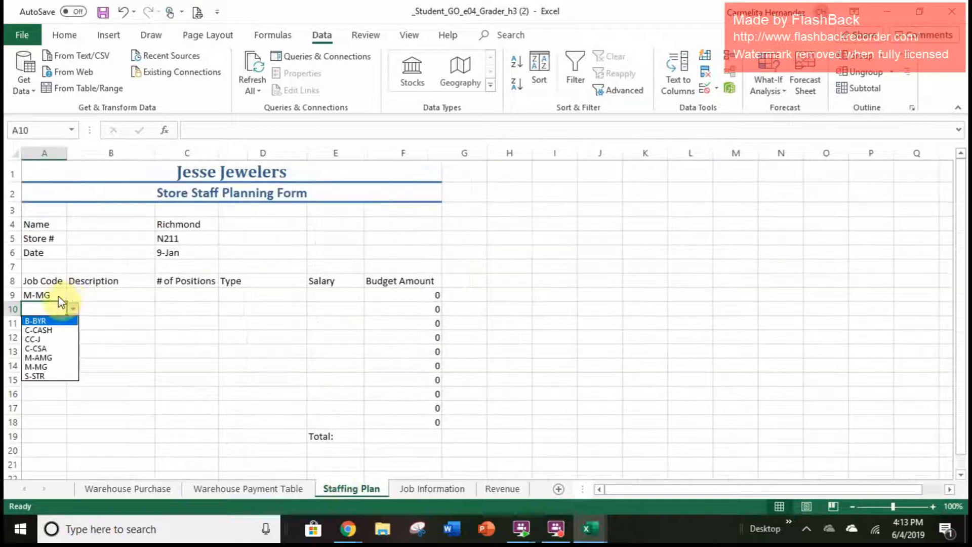
pyautogui.click(70, 293)
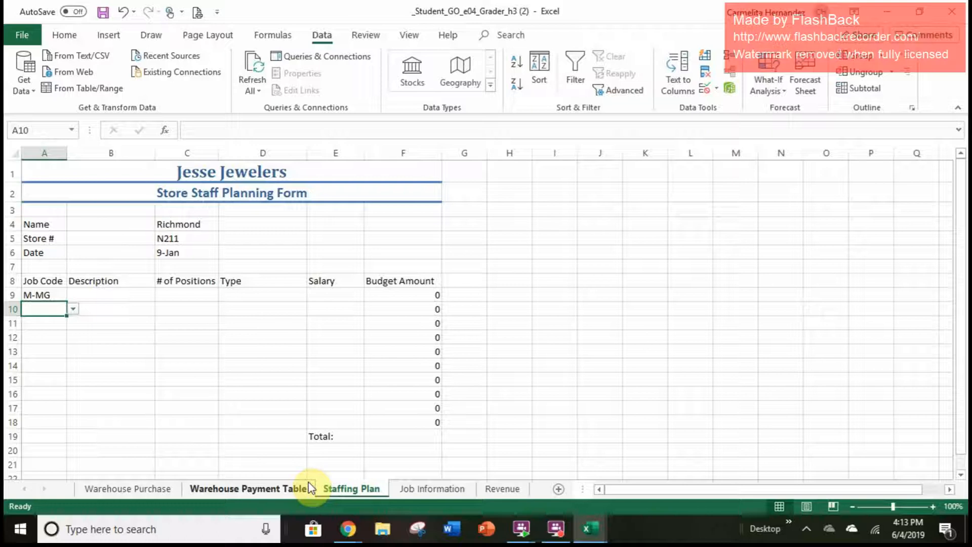
# - Start a VLOOKUP function in Staffing Plan cell B9 with A9 as the Lookup_value
pyautogui.click(104, 293)
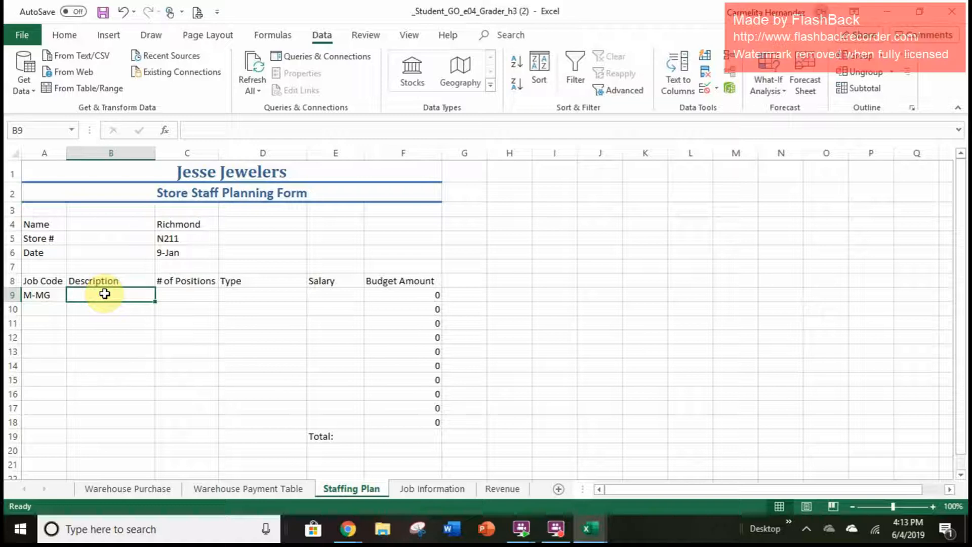
pyautogui.click(287, 39)
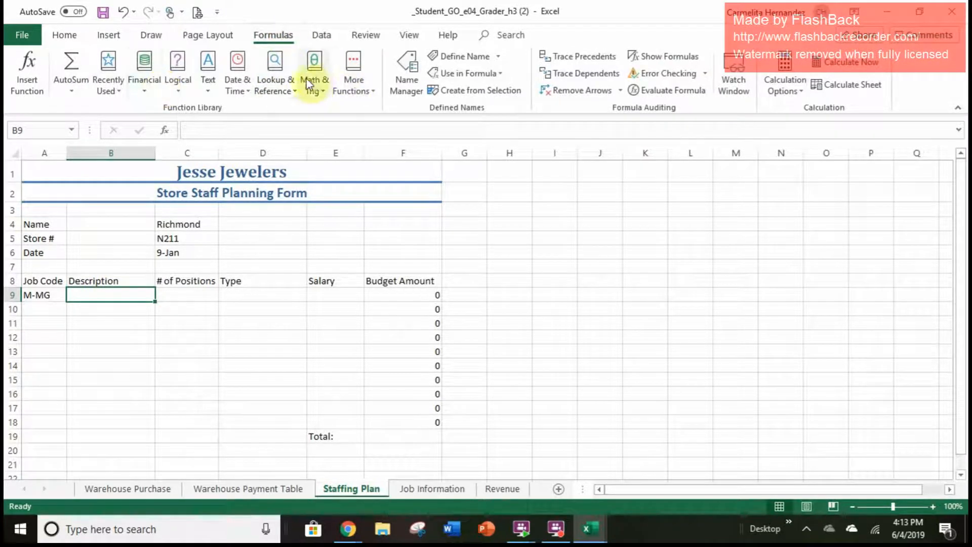
pyautogui.click(284, 79)
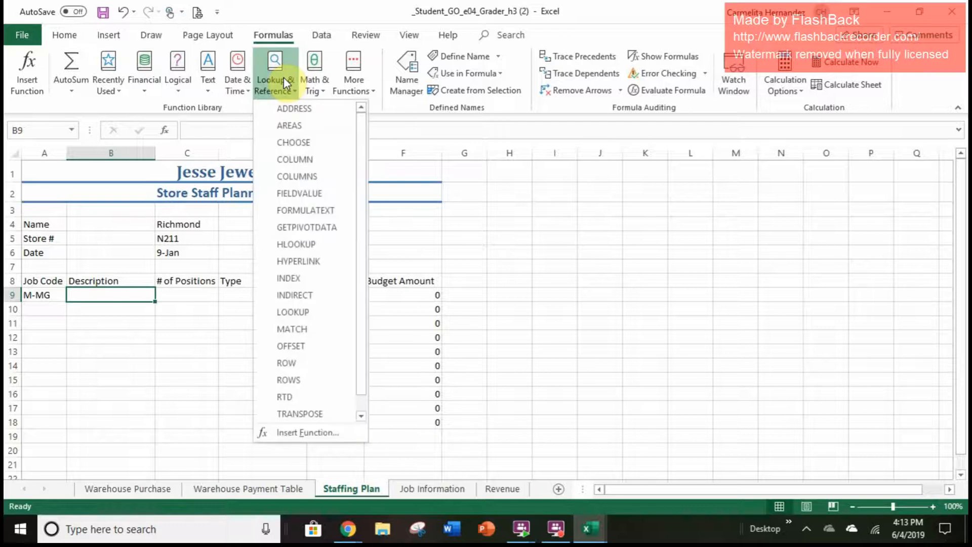
pyautogui.scroll(-1, 311, 322)
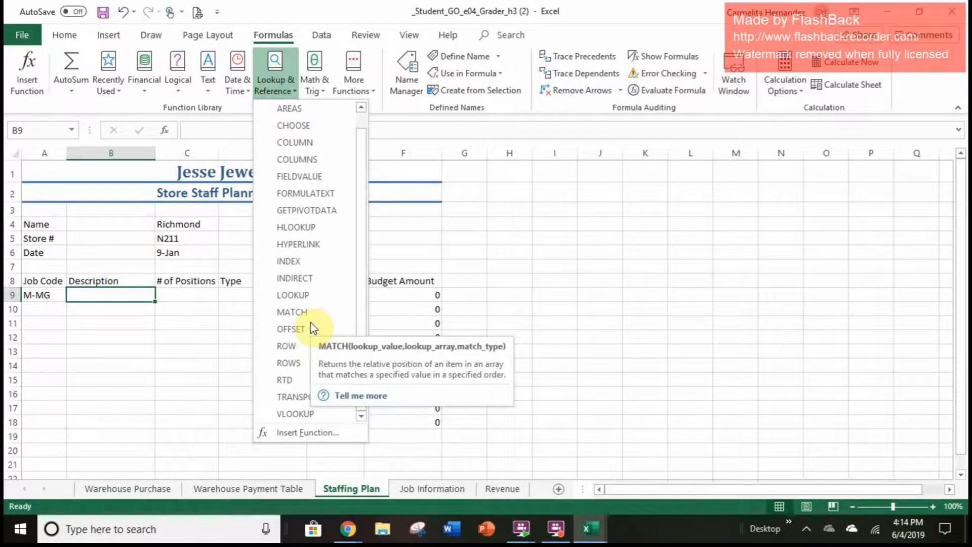
pyautogui.click(304, 418)
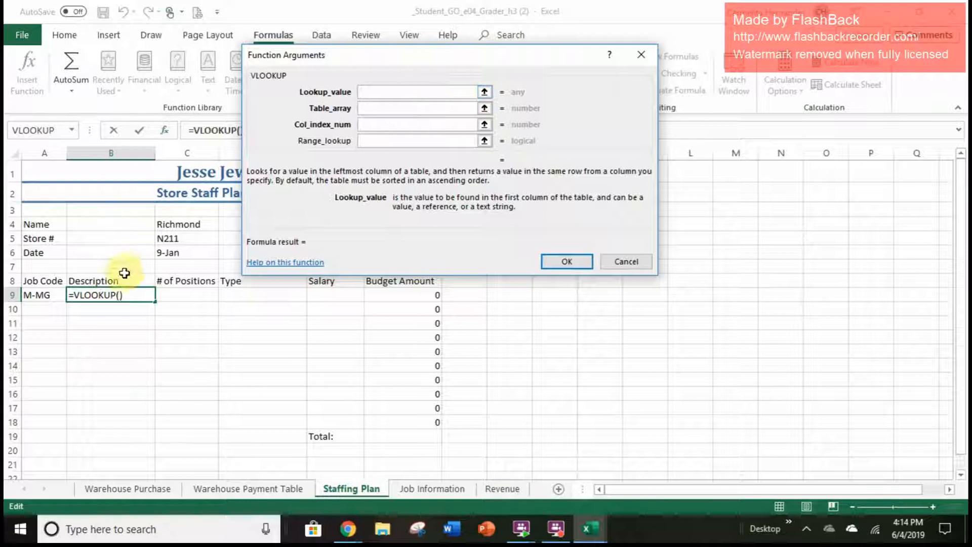
pyautogui.click(53, 295)
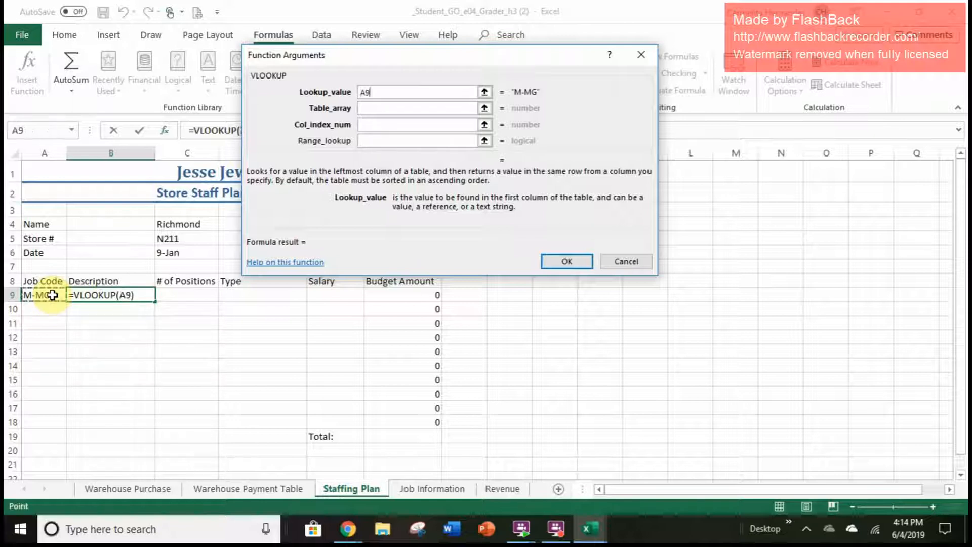
# - Set the VLOOKUP Table_array to the range A5:B11 on the Job Information sheet
pyautogui.click(402, 108)
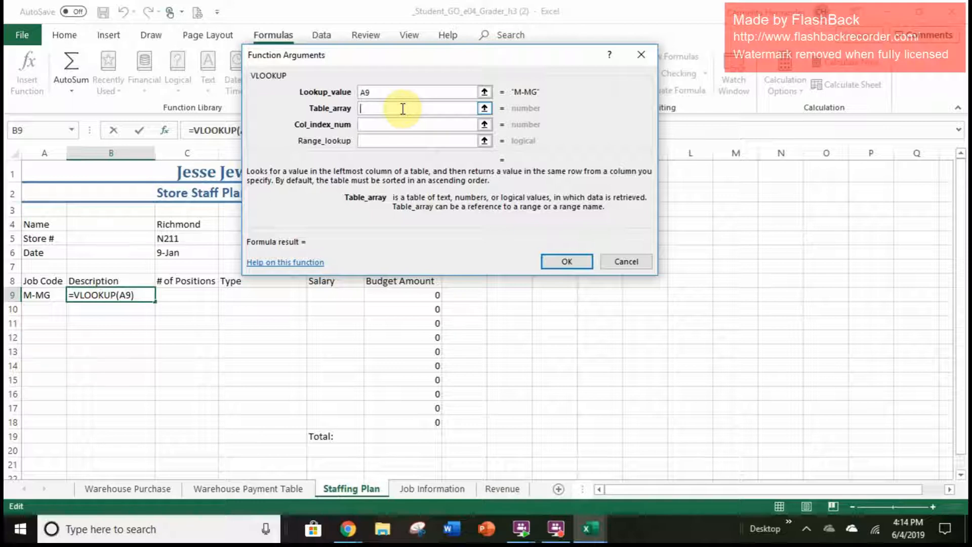
pyautogui.click(411, 489)
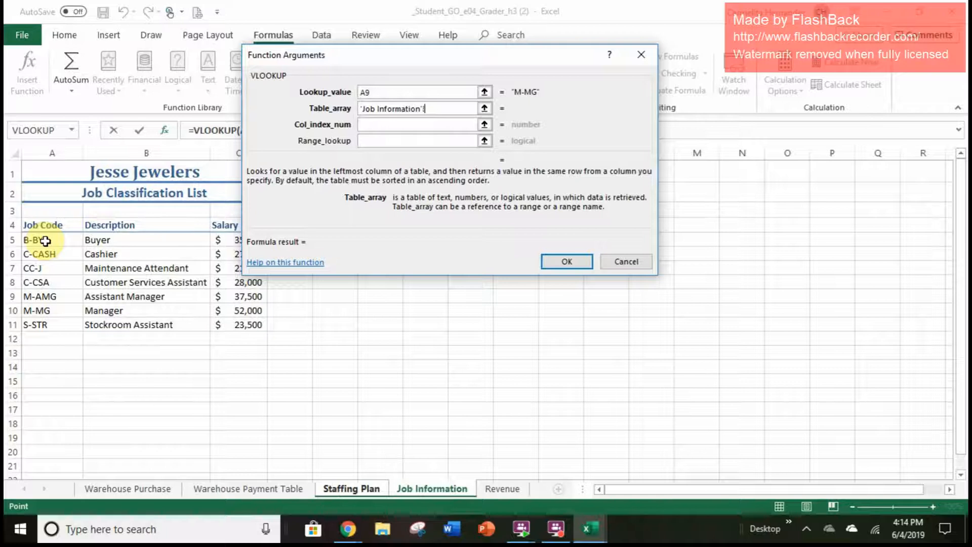
pyautogui.click(45, 241)
pyautogui.moveTo(45, 241); pyautogui.dragTo(133, 324)
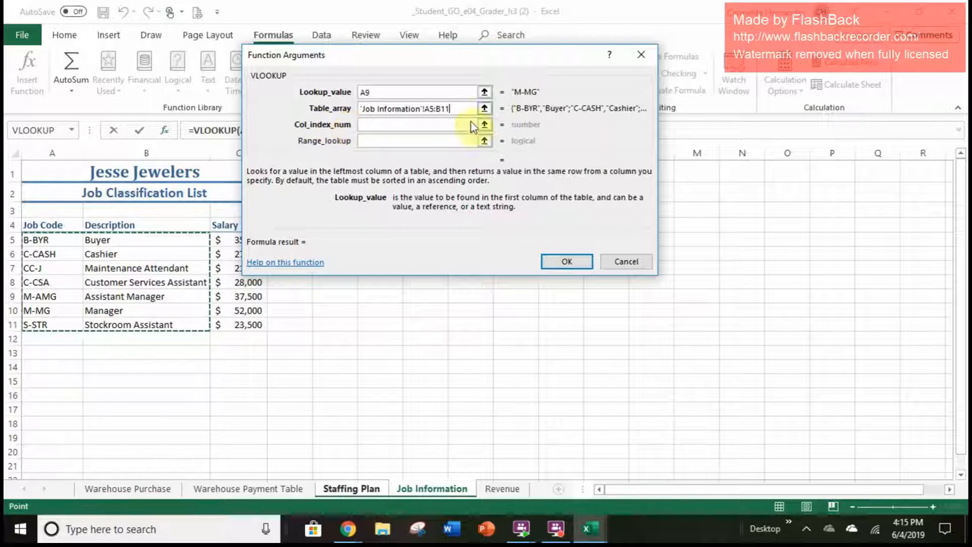
# - Set the VLOOKUP Col_index_num to 2 and the Range_lookup to FALSE
pyautogui.click(452, 126)
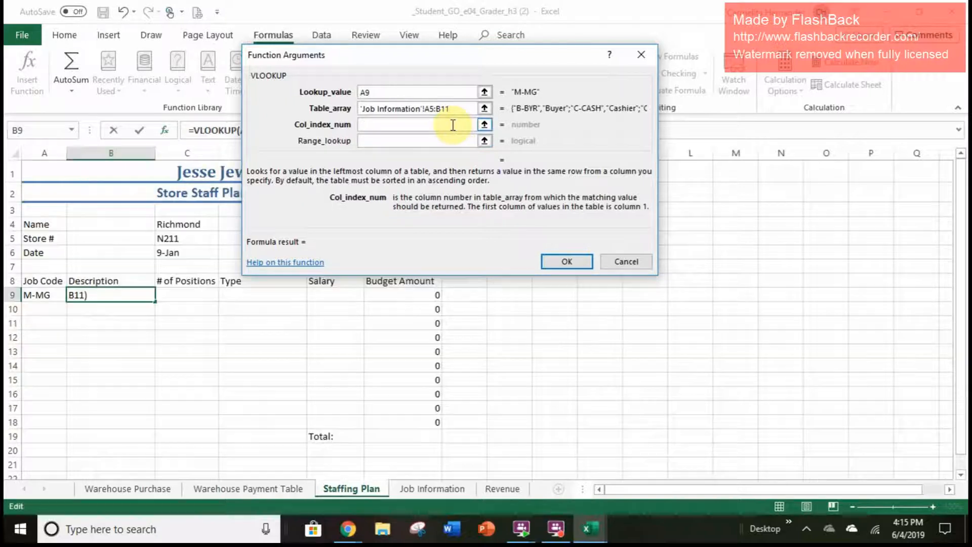
pyautogui.write('2')
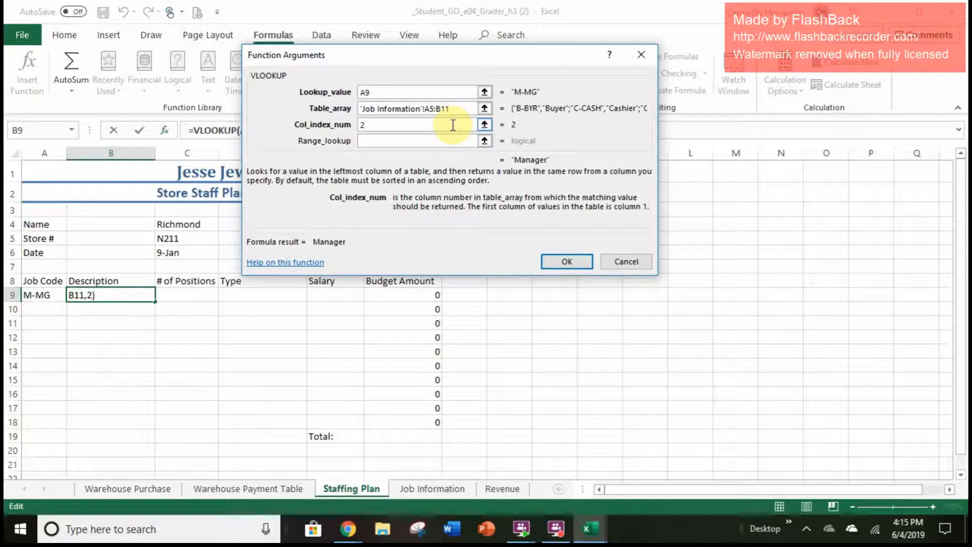
pyautogui.click(444, 142)
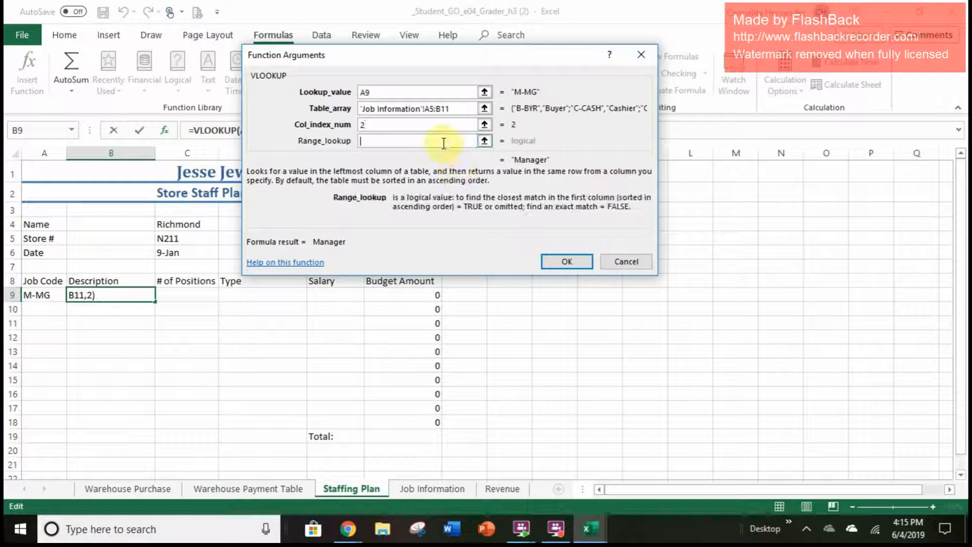
pyautogui.write('False')
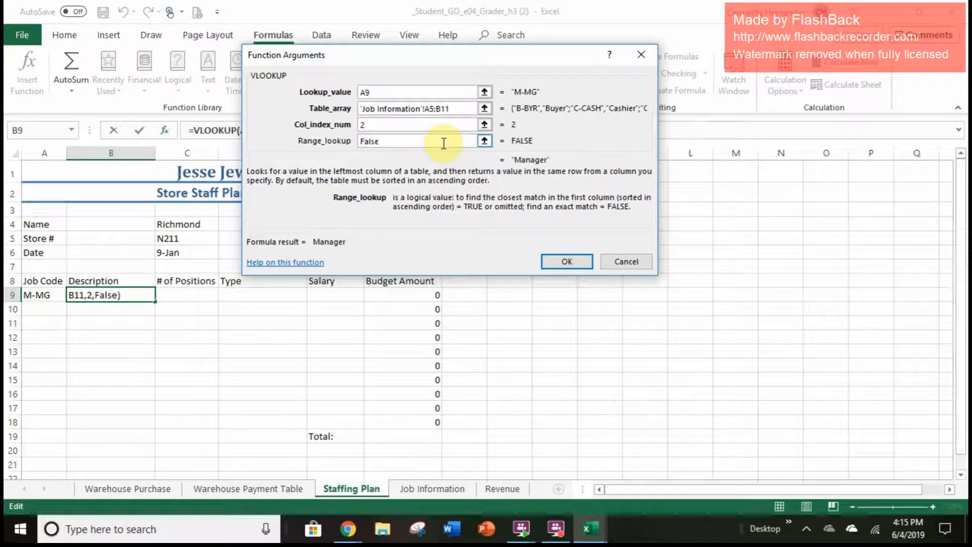
pyautogui.press('BackSpace')
pyautogui.press('BackSpace')
pyautogui.press('BackSpace')
pyautogui.press('BackSpace')
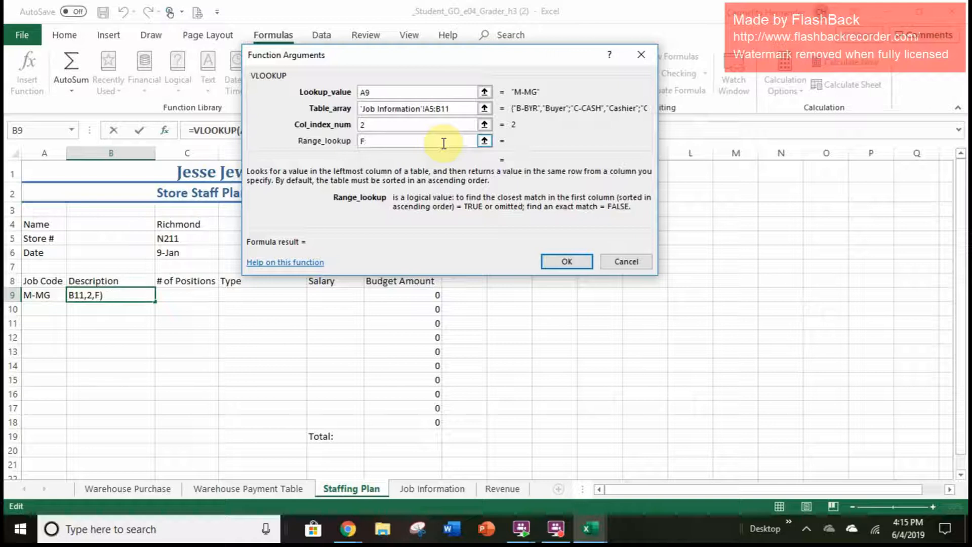
pyautogui.write('ALSE')
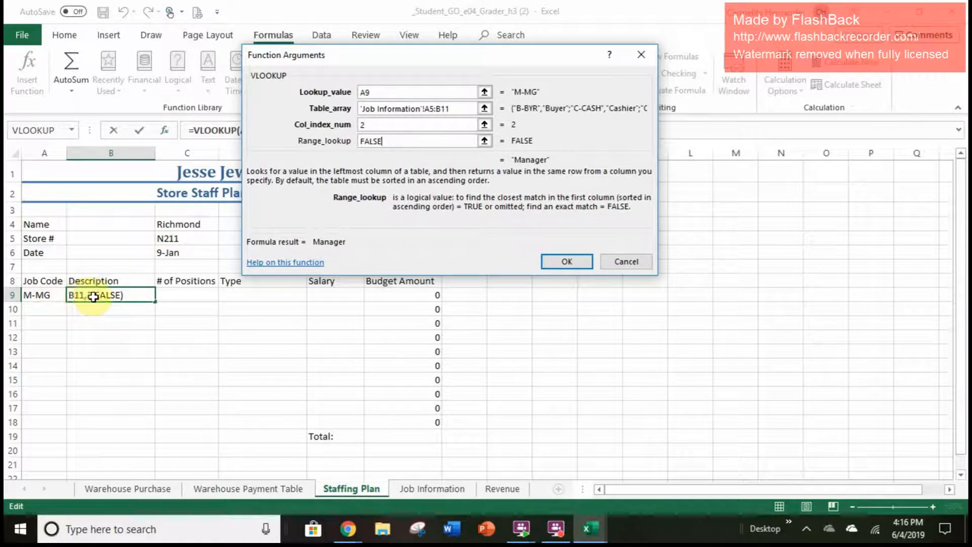
# - Clear the stray Job Information reference from Range_lookup, leaving FALSE, and complete the VLOOKUP formula in B9
pyautogui.click(403, 488)
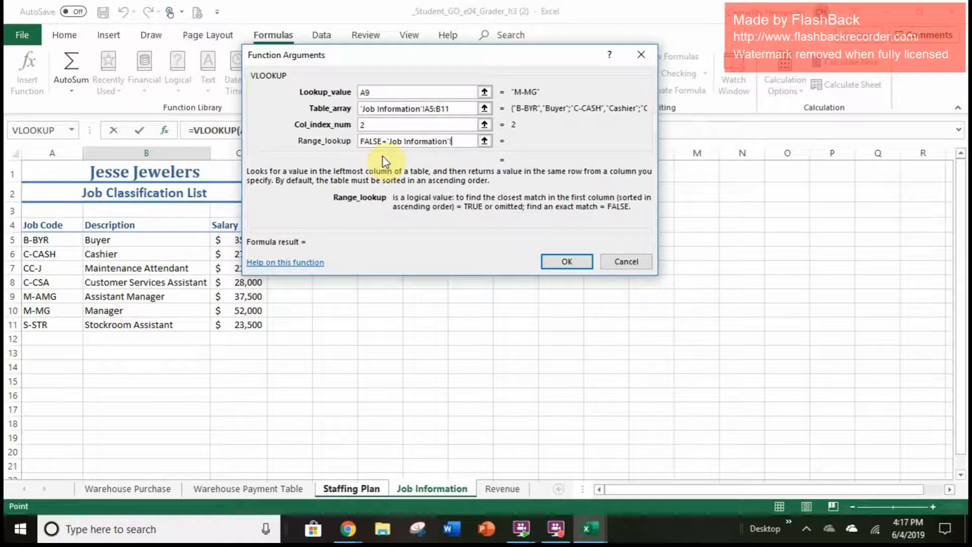
pyautogui.press('BackSpace')
pyautogui.press('BackSpace')
pyautogui.press('BackSpace')
pyautogui.press('BackSpace')
pyautogui.press('BackSpace')
pyautogui.press('BackSpace')
pyautogui.press('BackSpace')
pyautogui.press('BackSpace')
pyautogui.press('BackSpace')
pyautogui.press('BackSpace')
pyautogui.write('E')
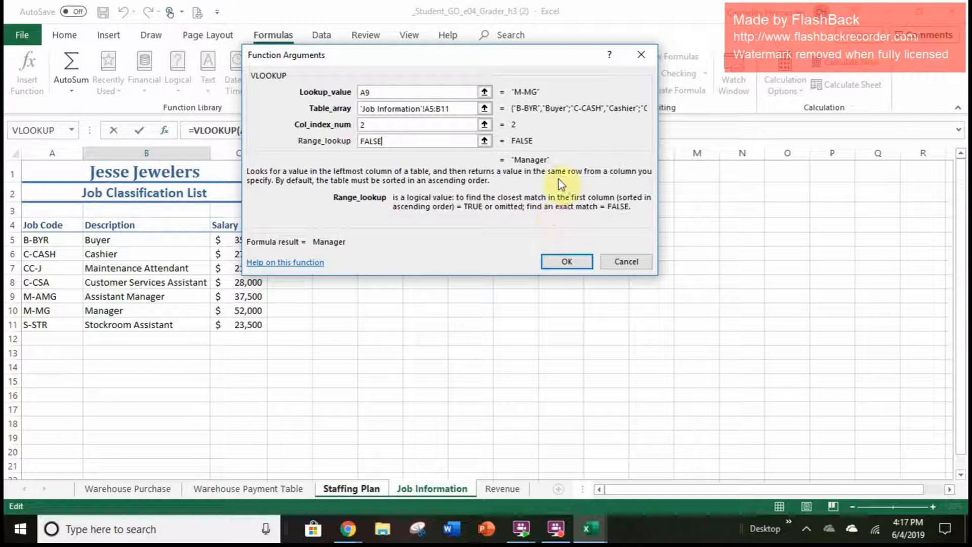
pyautogui.click(572, 264)
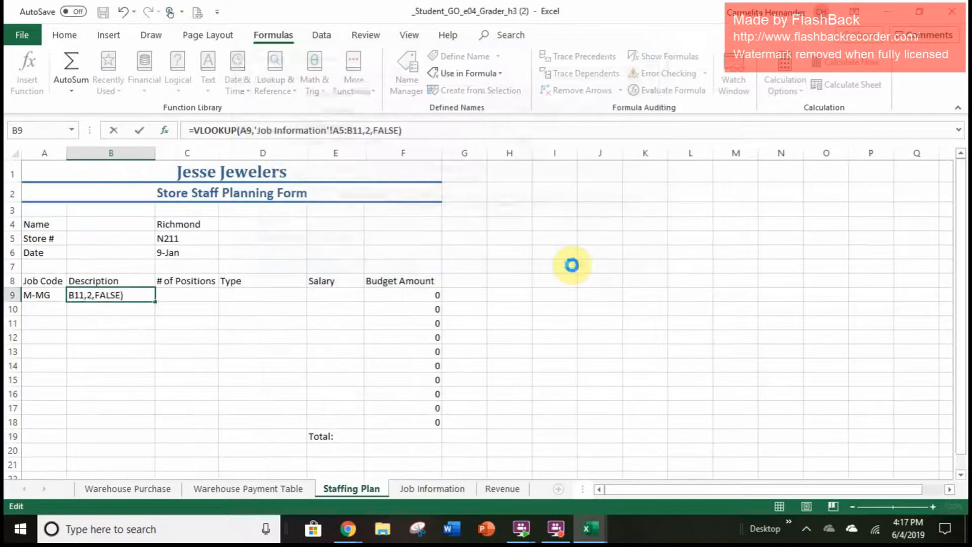
# - Test the description lookup by choosing job code C-CASH in cell A9
pyautogui.click(61, 295)
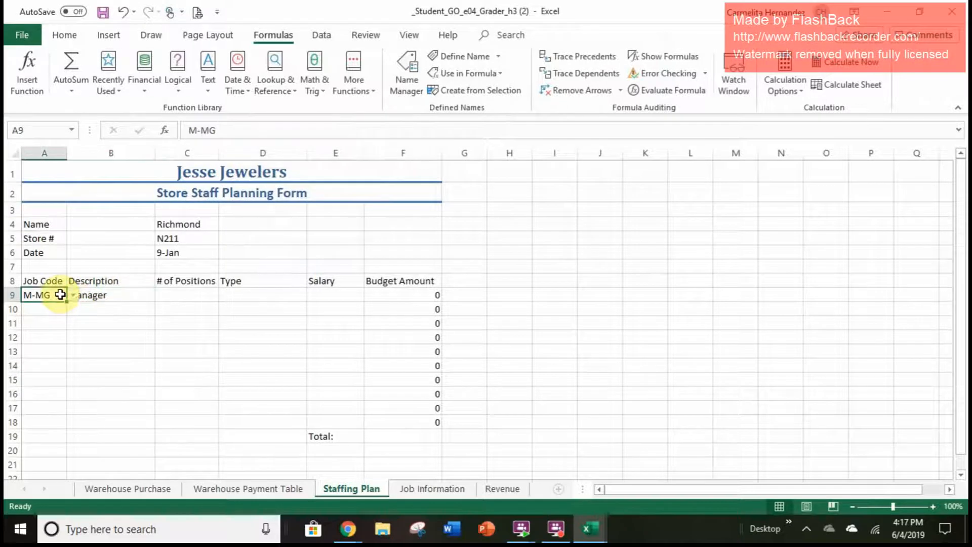
pyautogui.click(74, 297)
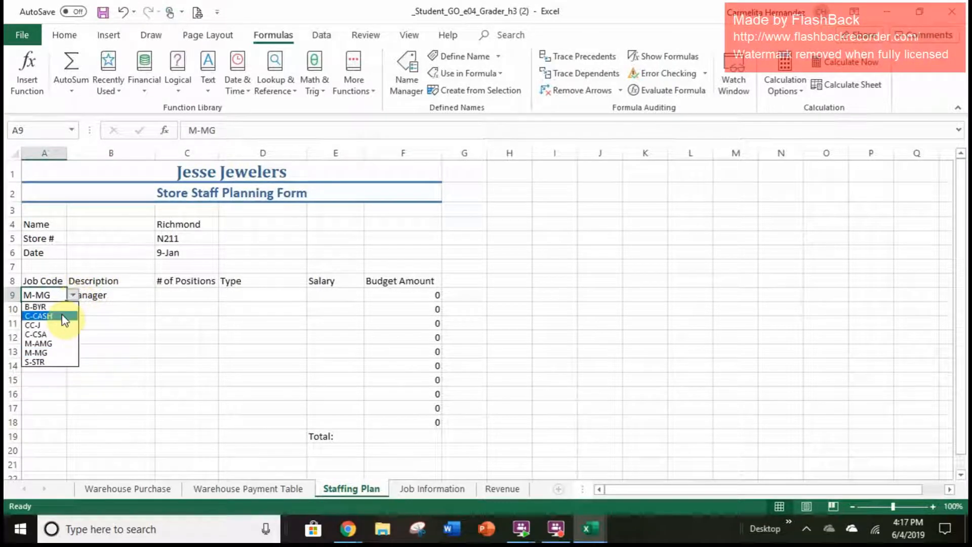
pyautogui.click(61, 315)
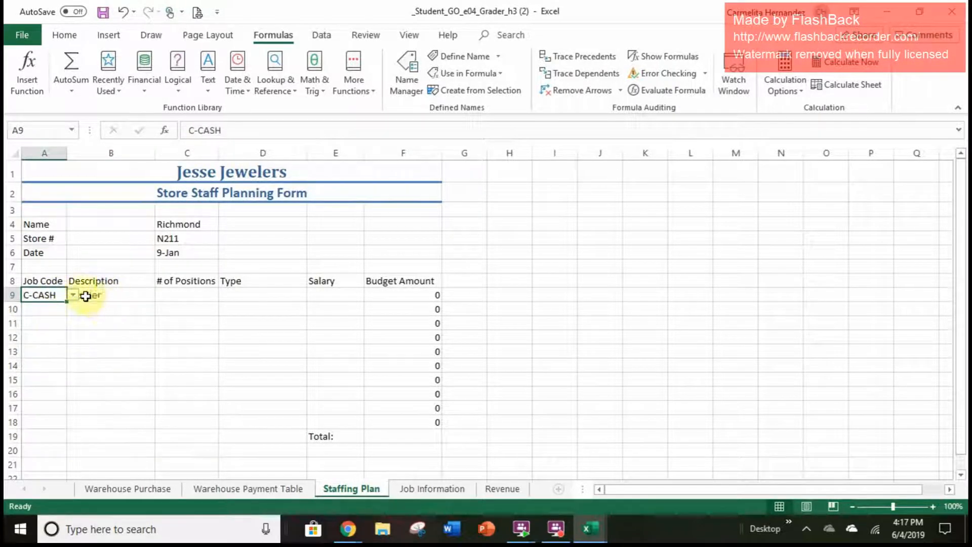
pyautogui.click(109, 323)
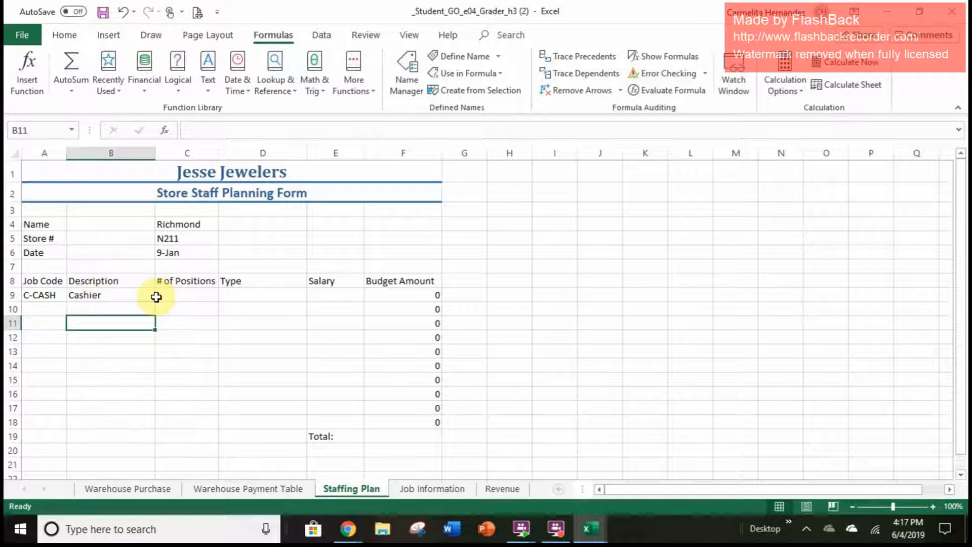
# - Test the description lookup again by choosing job code S-STR in cell A9
pyautogui.click(36, 300)
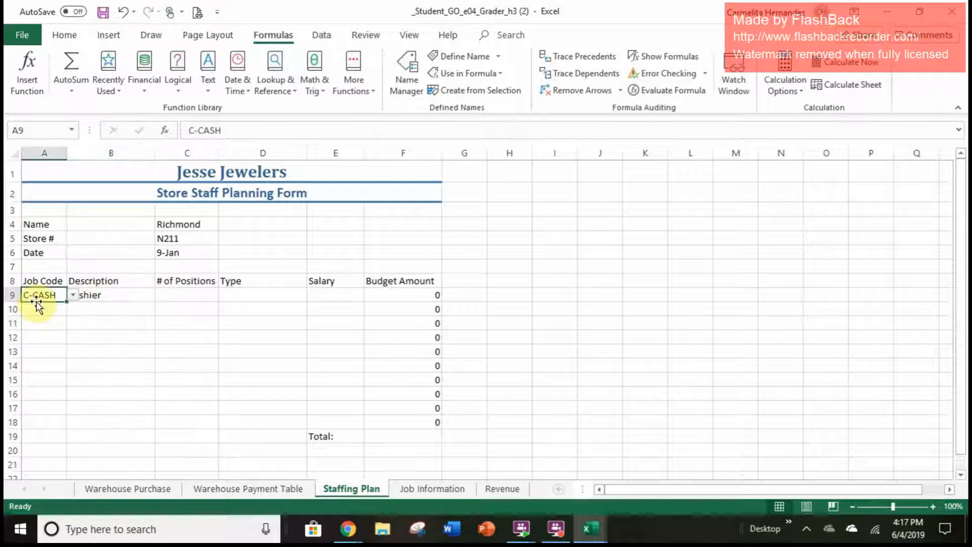
pyautogui.click(73, 295)
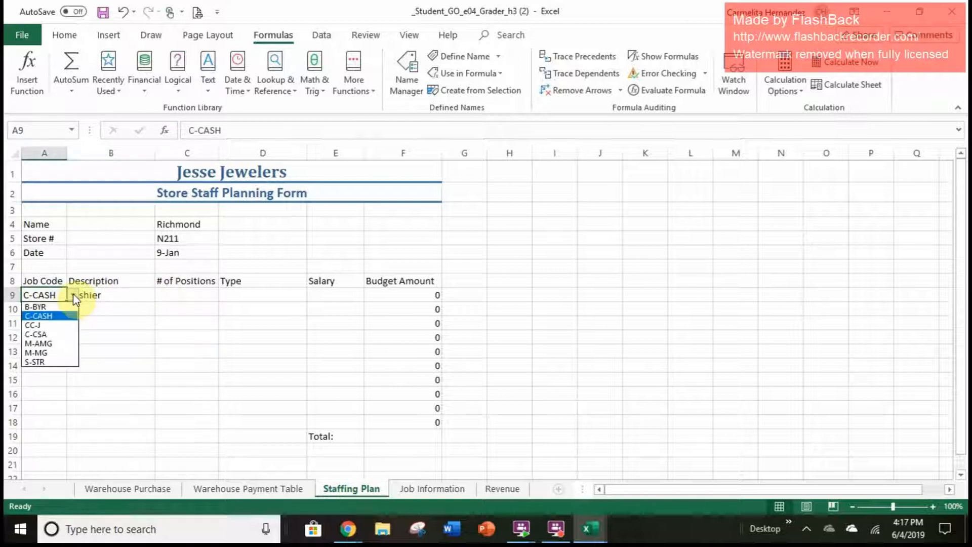
pyautogui.click(57, 362)
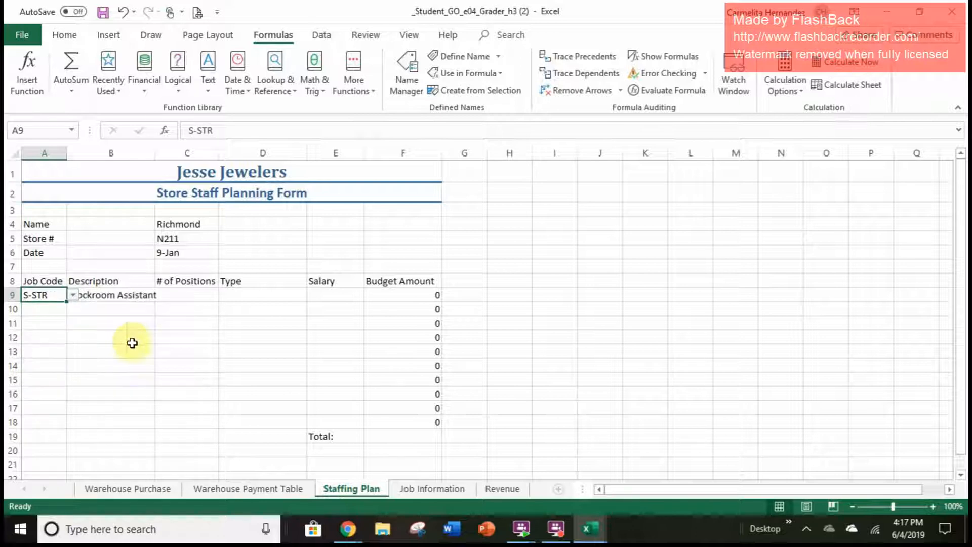
pyautogui.click(123, 331)
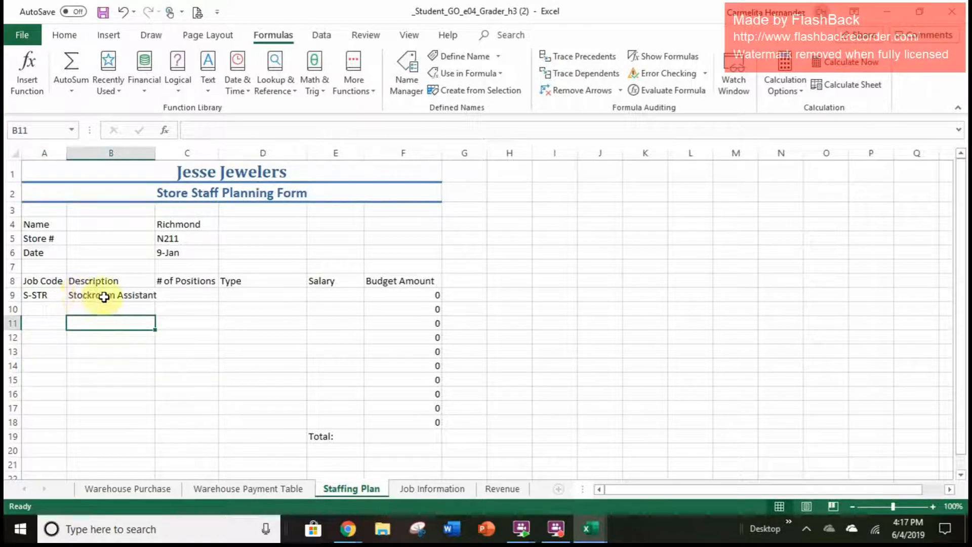
# - Set the job code in cell A9 back to M-MG
pyautogui.click(55, 296)
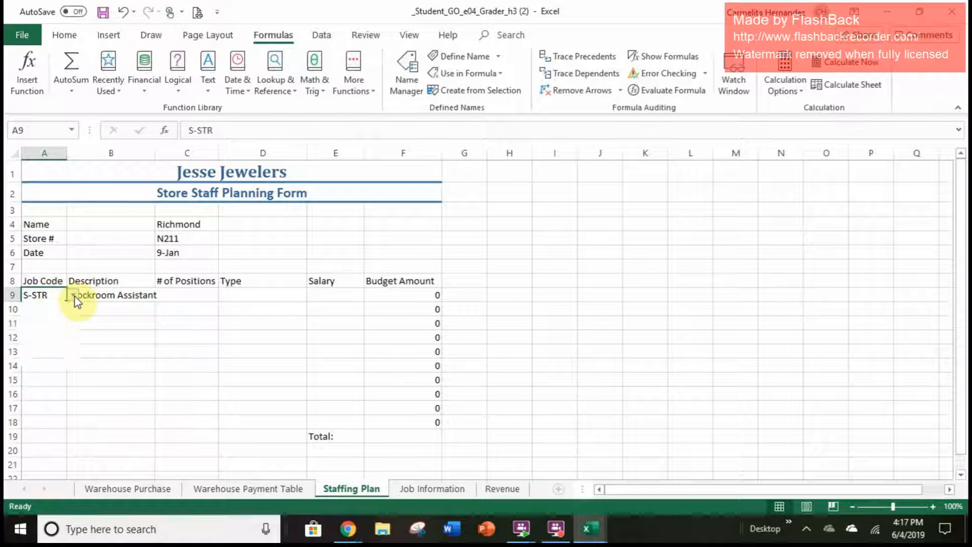
pyautogui.click(73, 296)
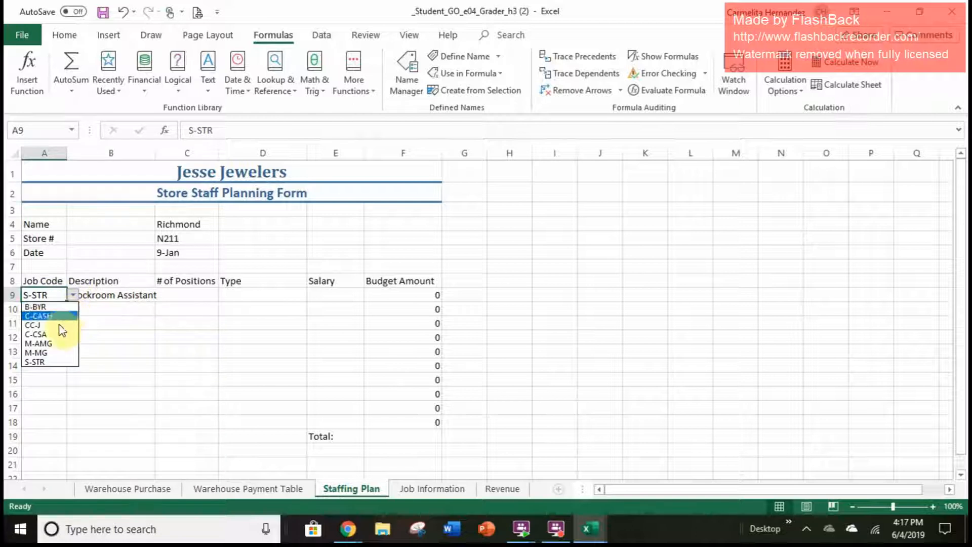
pyautogui.click(56, 353)
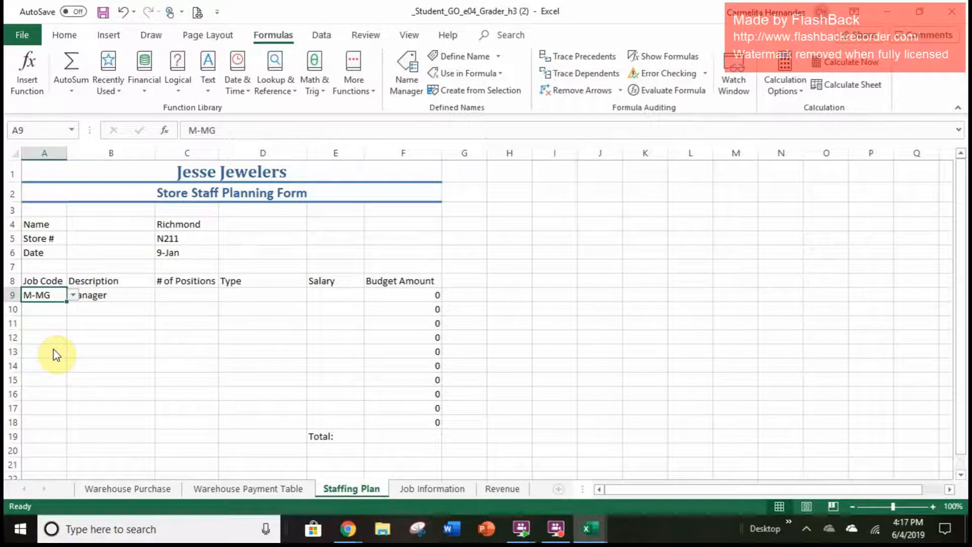
pyautogui.click(176, 363)
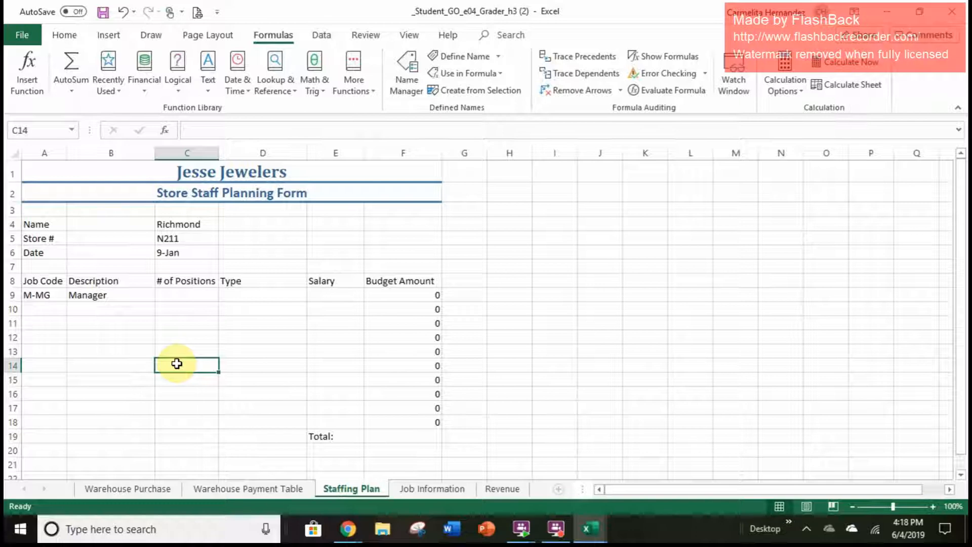
# - Fill the VLOOKUP formula from cell B9 down through B18
pyautogui.click(130, 294)
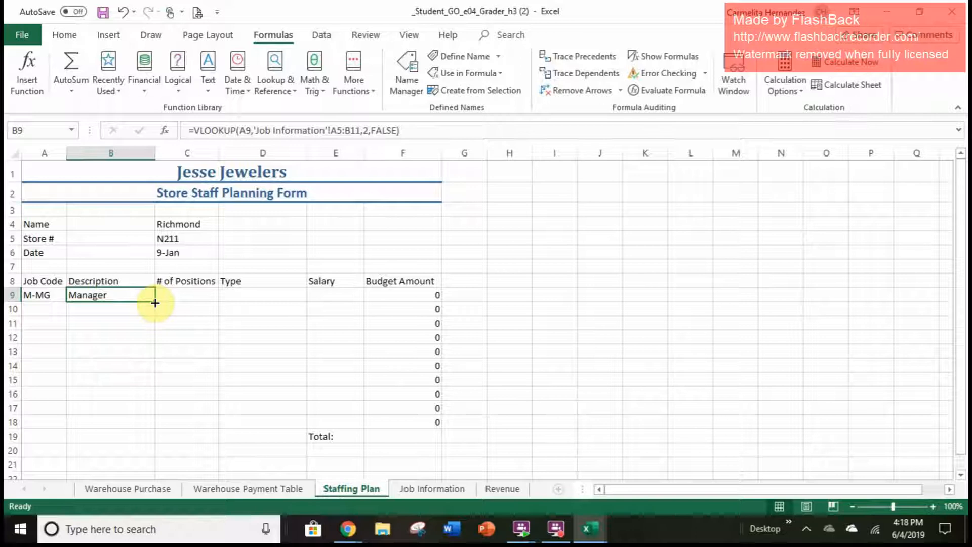
pyautogui.moveTo(154, 303); pyautogui.dragTo(149, 430)
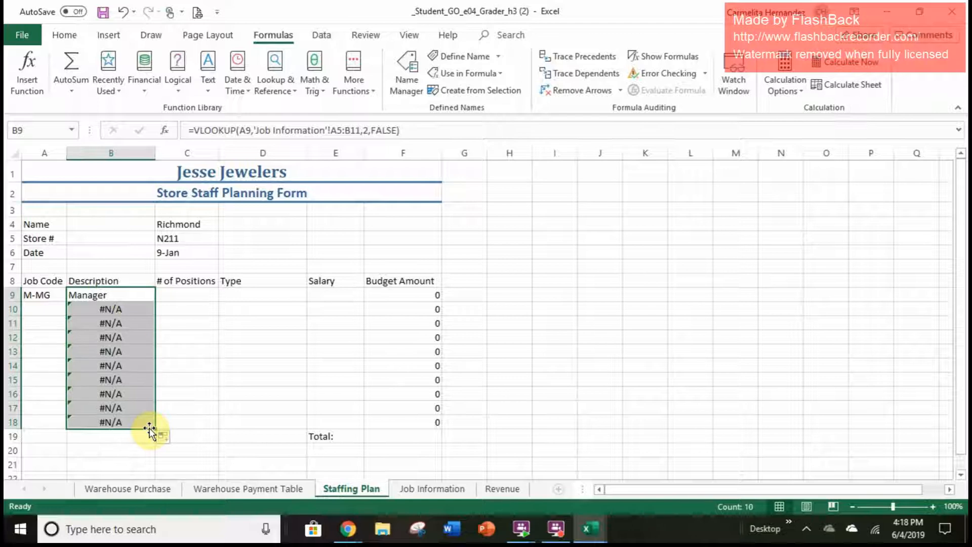
# - Test the description lookup in row 10 with job code C-CASH in cell A10, and clear the code again
pyautogui.click(45, 310)
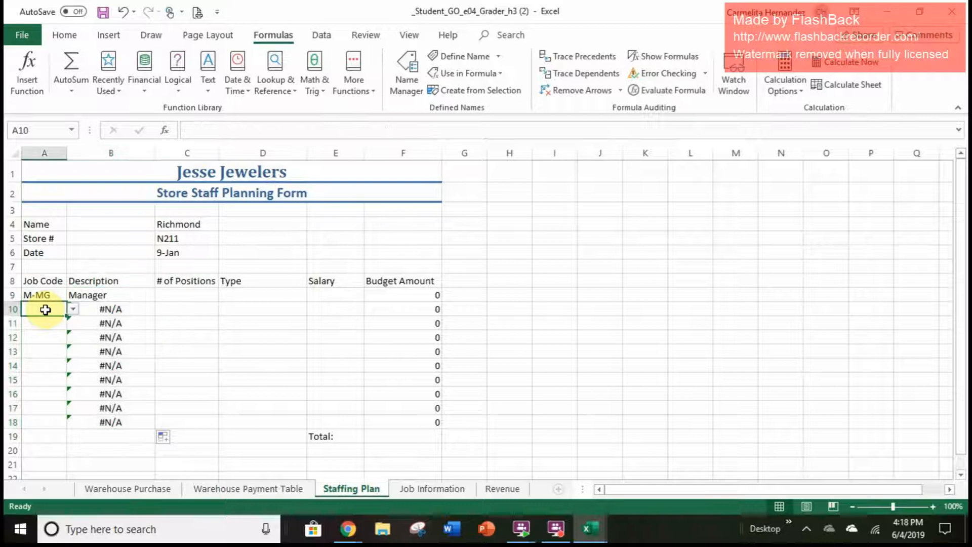
pyautogui.click(73, 309)
pyautogui.click(62, 330)
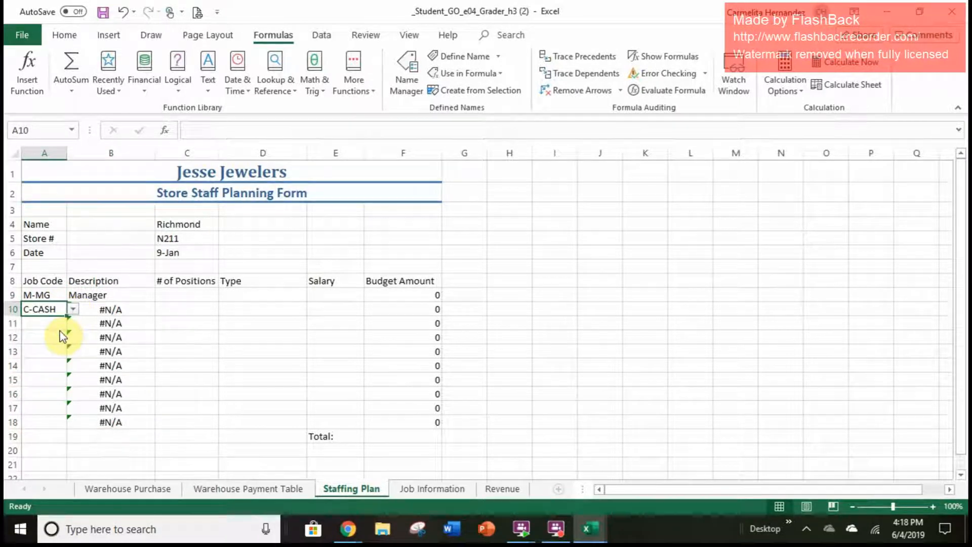
pyautogui.click(75, 309)
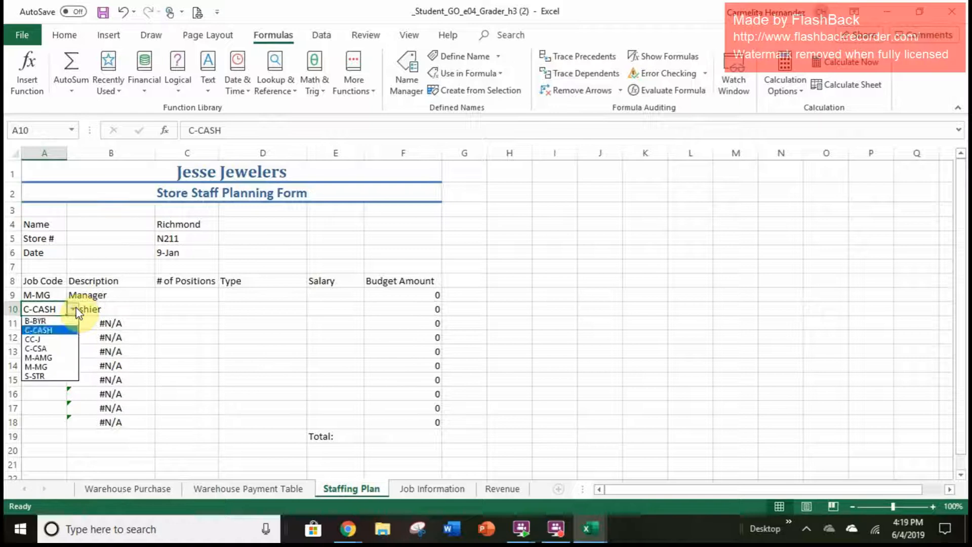
pyautogui.click(56, 307)
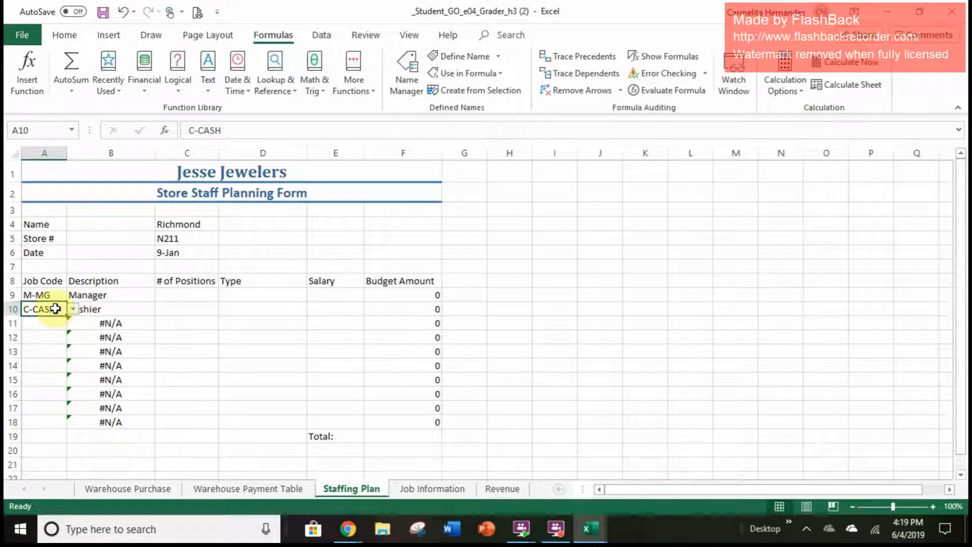
pyautogui.press('BackSpace')
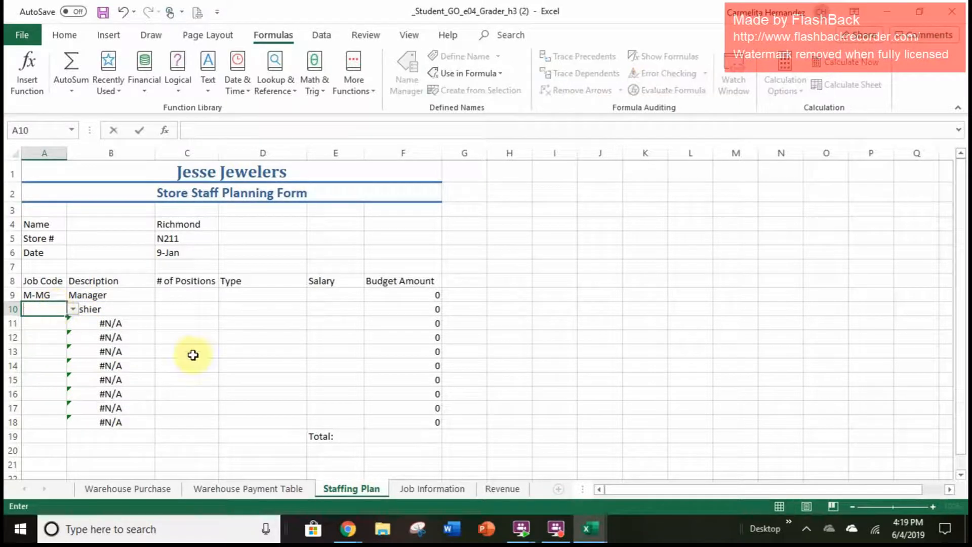
pyautogui.click(205, 448)
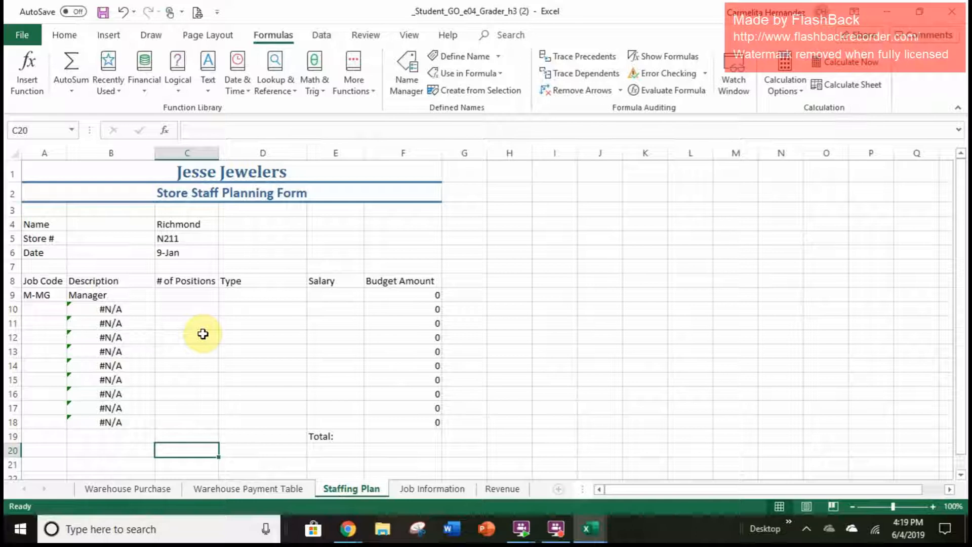
# - Enter 1 as the number of positions in C9 and Management as the type in D9
pyautogui.click(185, 293)
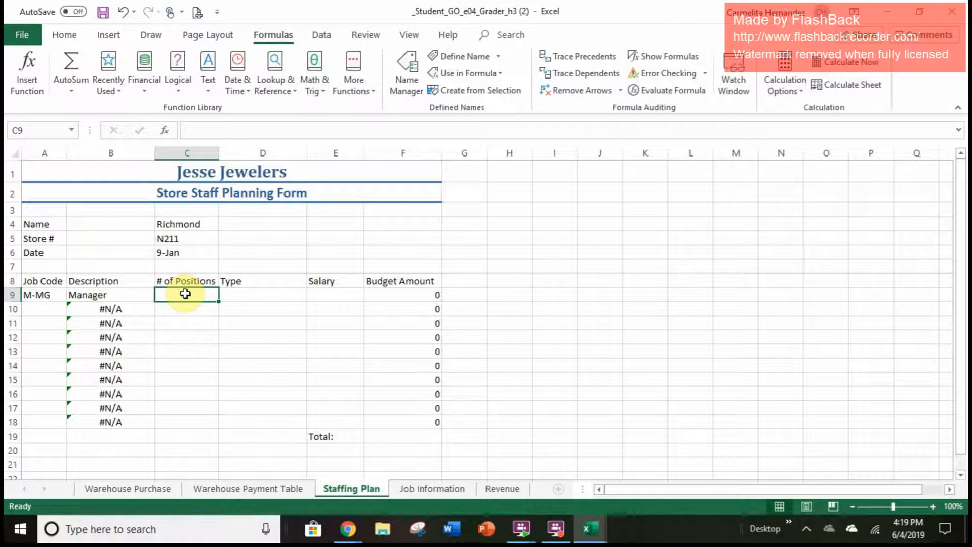
pyautogui.write('1')
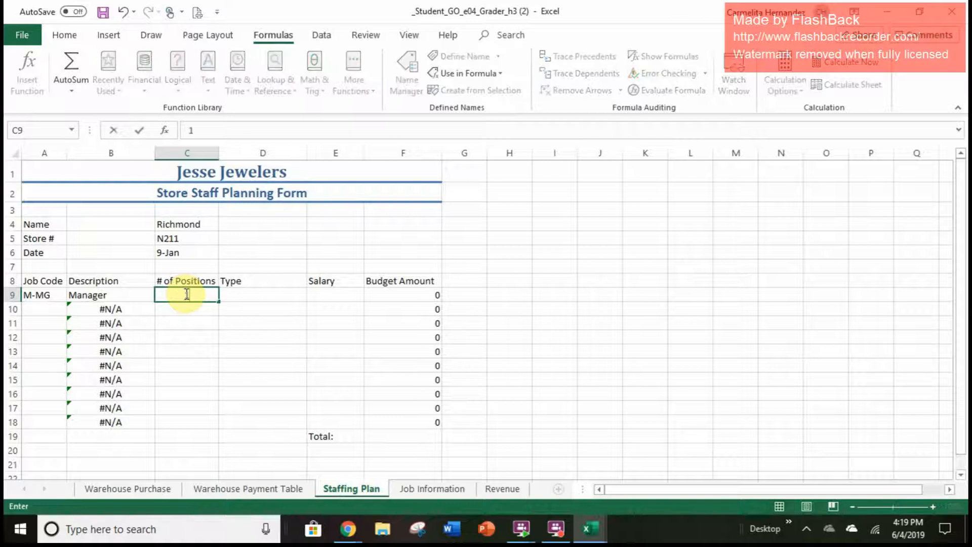
pyautogui.click(264, 294)
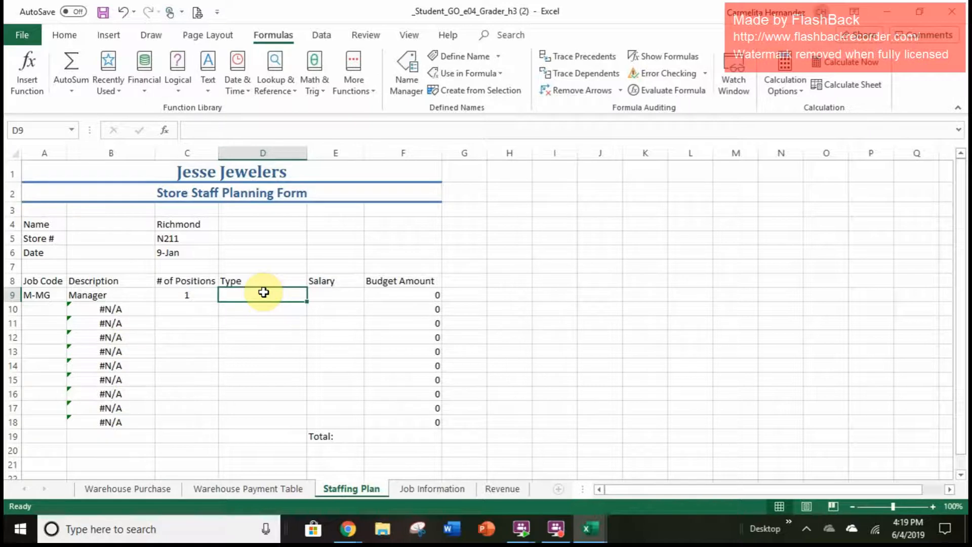
pyautogui.write('Ma')
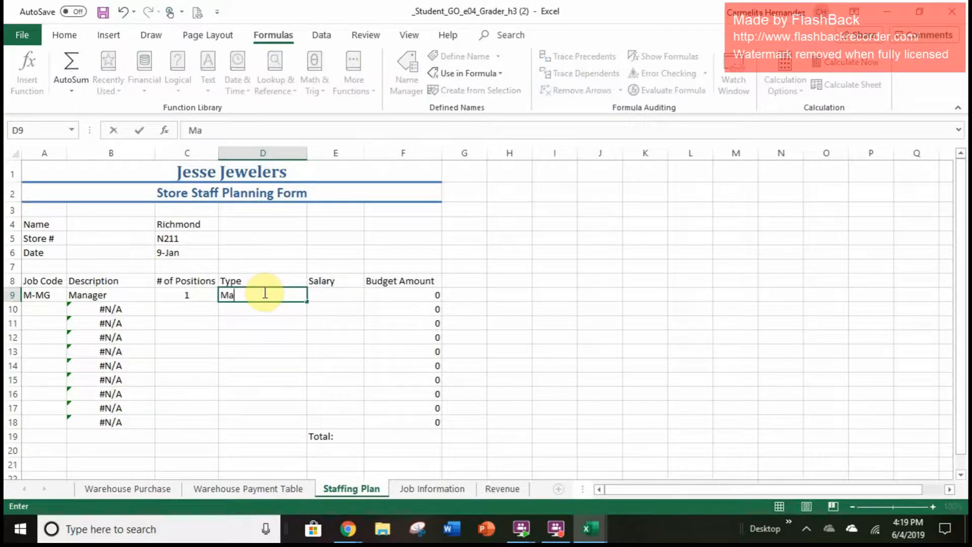
pyautogui.write('nagement')
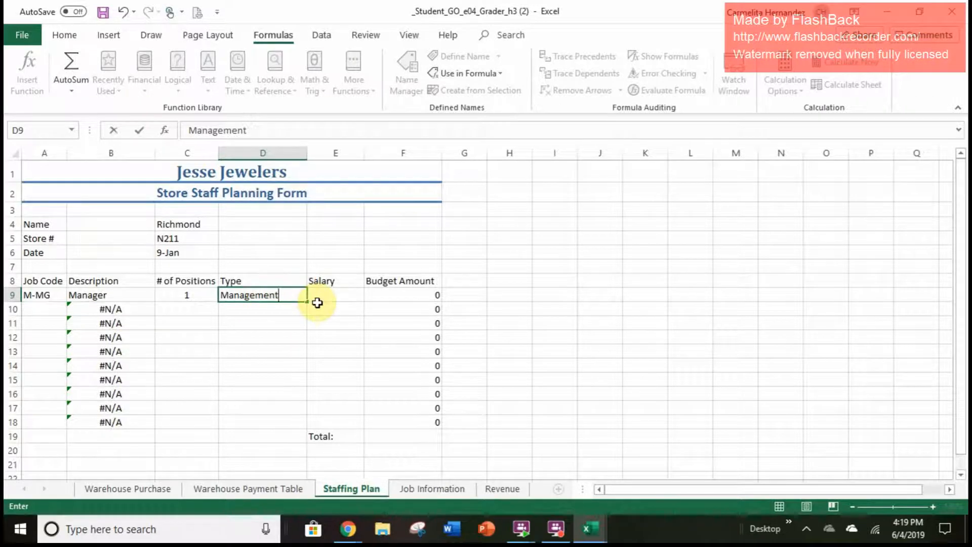
pyautogui.press('Return')
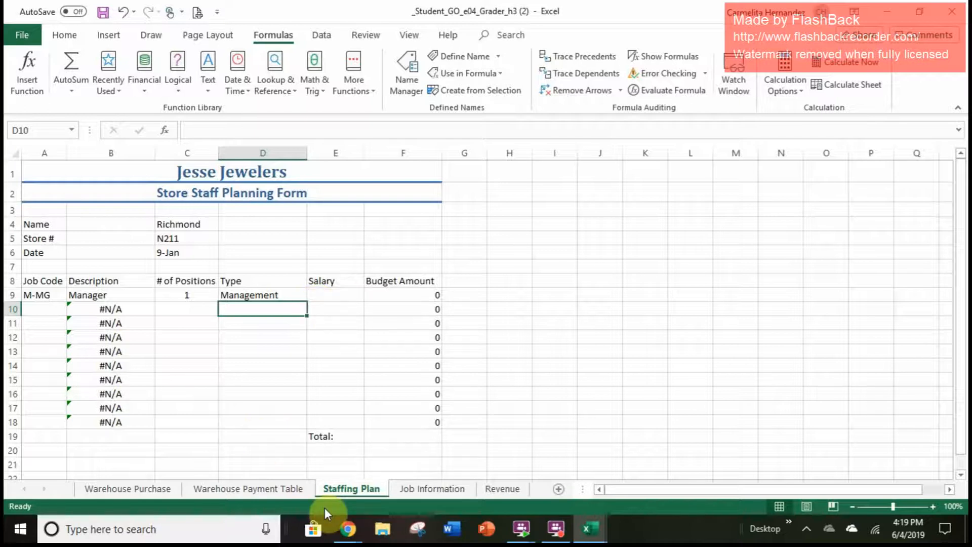
# - Start a VLOOKUP function in salary cell E9 with lookup value A9 and table array 'Job Information'!A5:C11
pyautogui.click(348, 300)
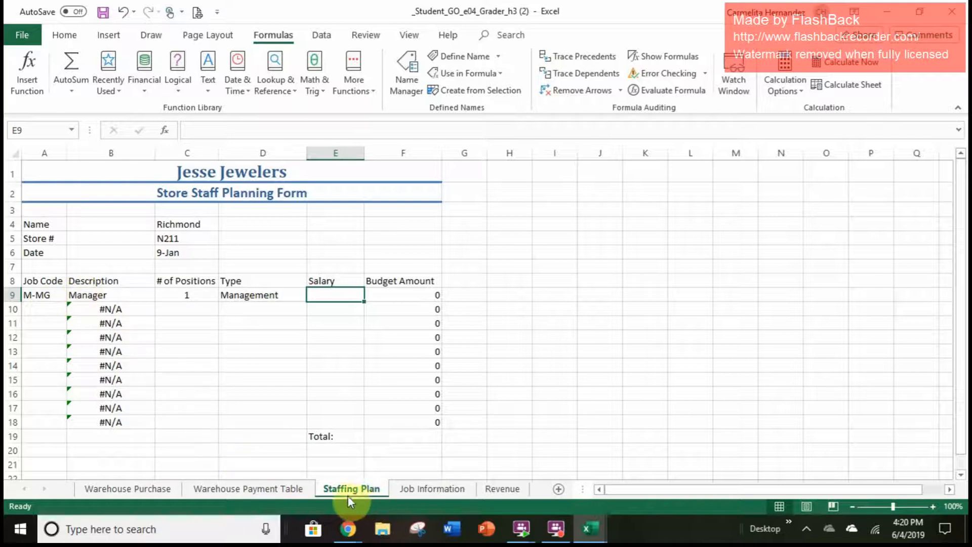
pyautogui.click(404, 489)
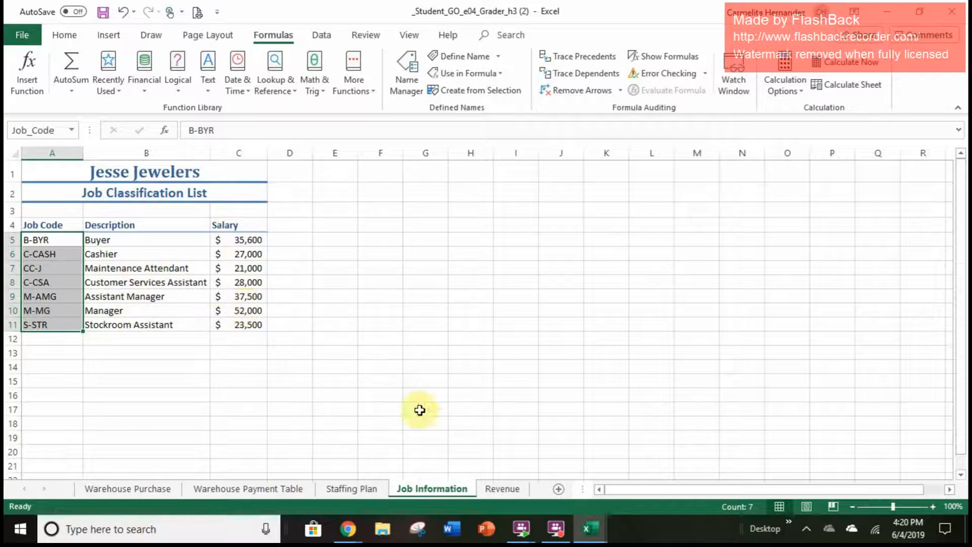
pyautogui.click(373, 489)
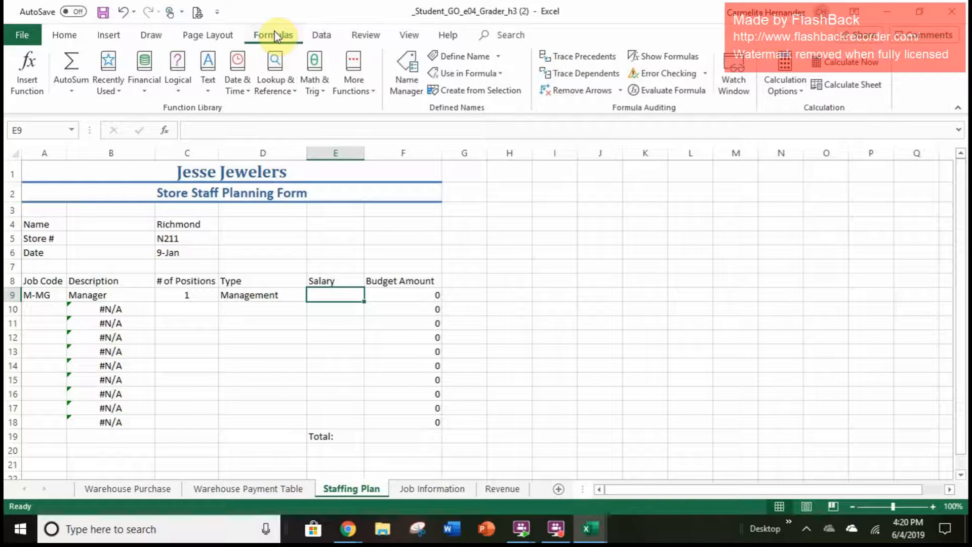
pyautogui.click(287, 81)
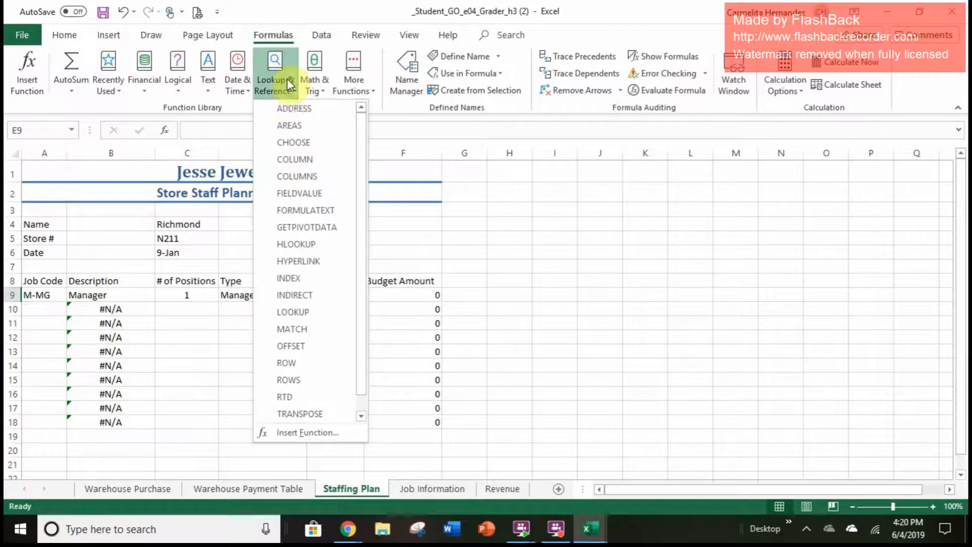
pyautogui.scroll(-1, 299, 335)
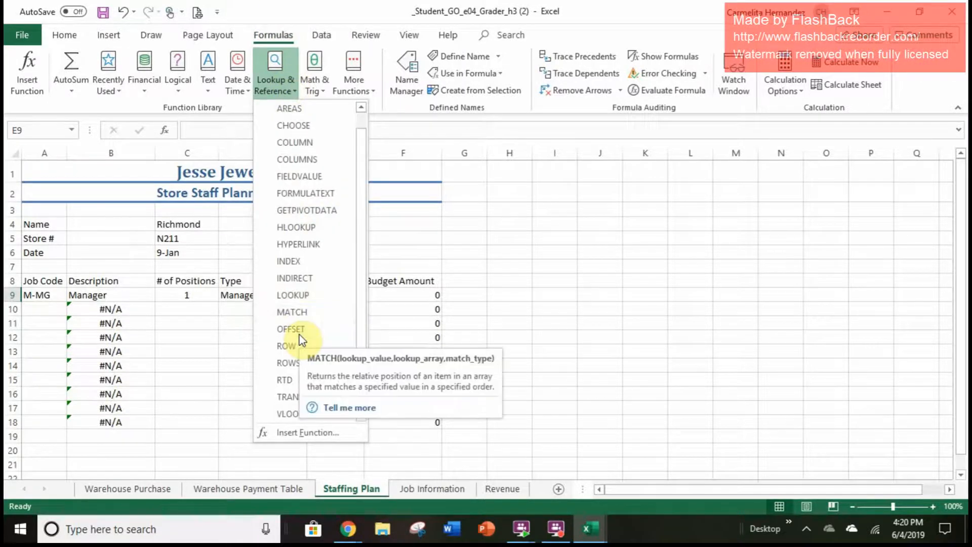
pyautogui.click(286, 413)
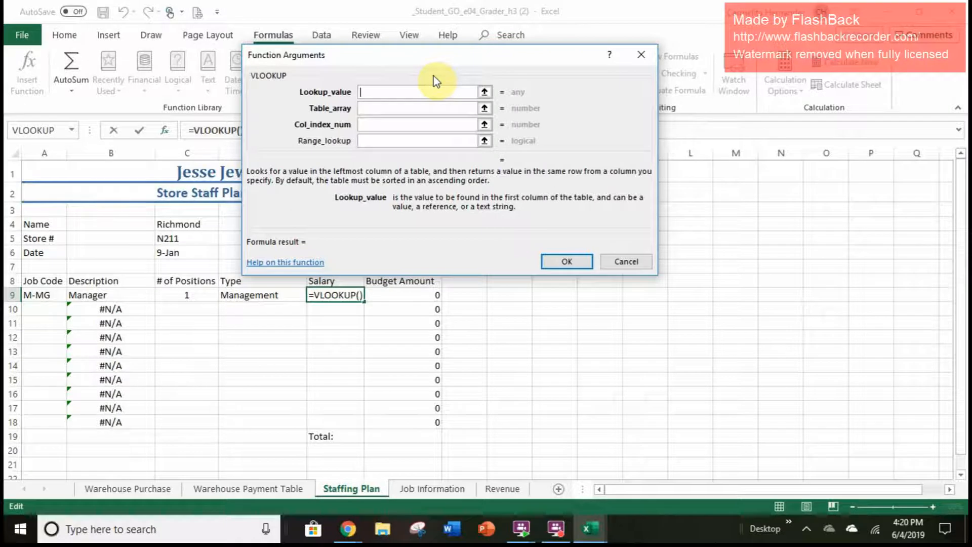
pyautogui.click(54, 299)
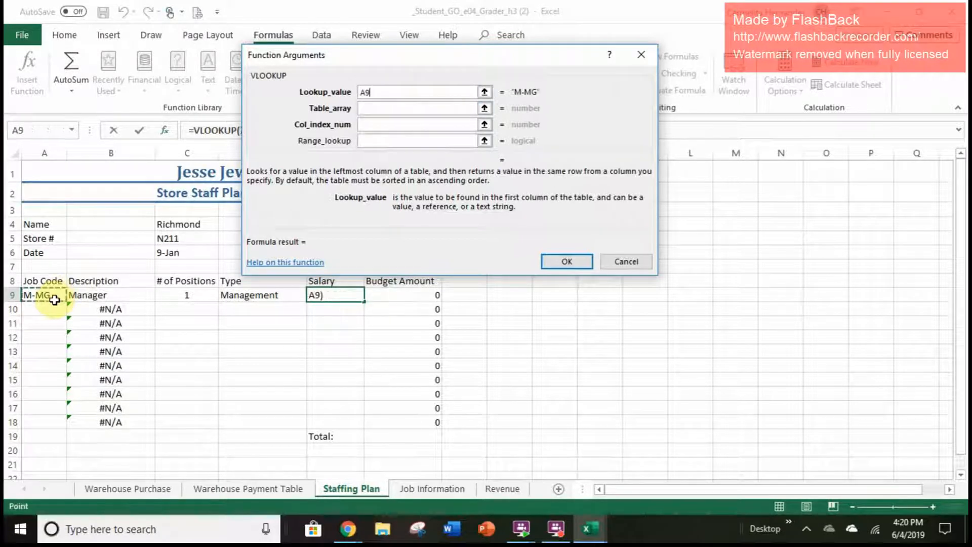
pyautogui.click(409, 109)
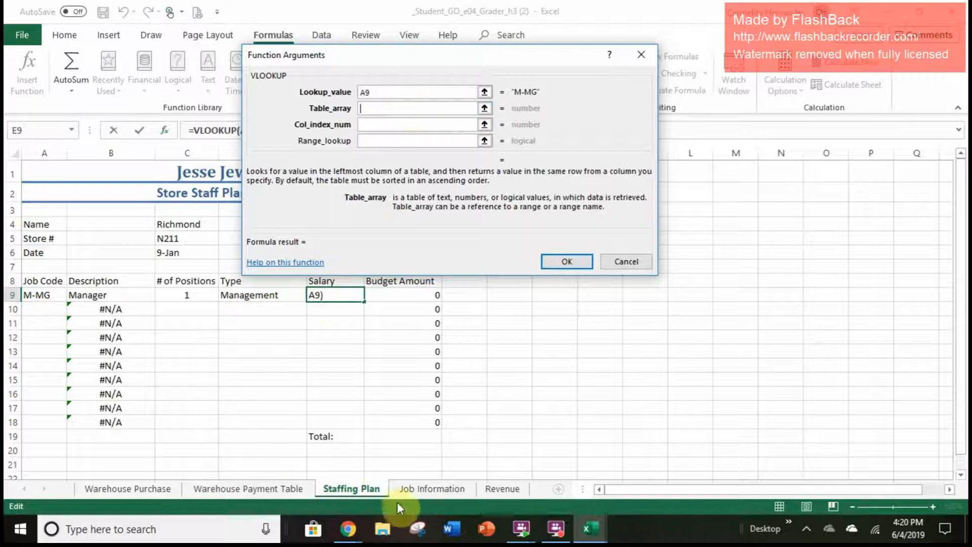
pyautogui.click(423, 488)
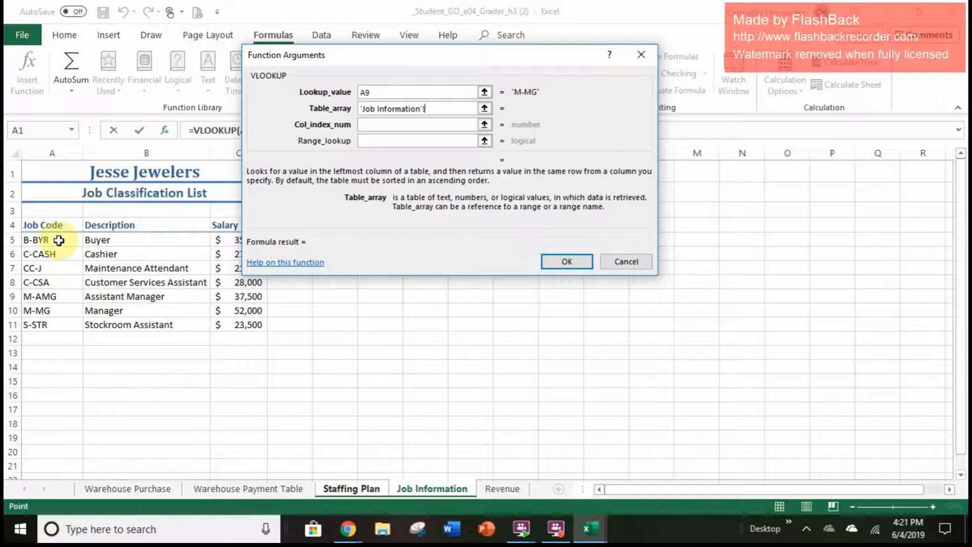
pyautogui.moveTo(59, 240); pyautogui.dragTo(227, 325)
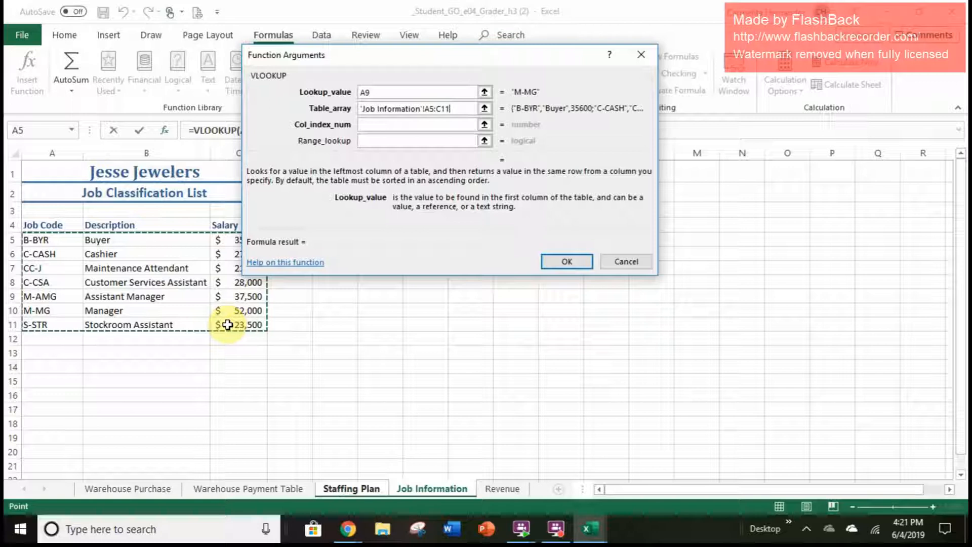
# - Complete the salary VLOOKUP with column index 3 and range lookup FALSE, and check the salary against the Job Information sheet
pyautogui.click(383, 124)
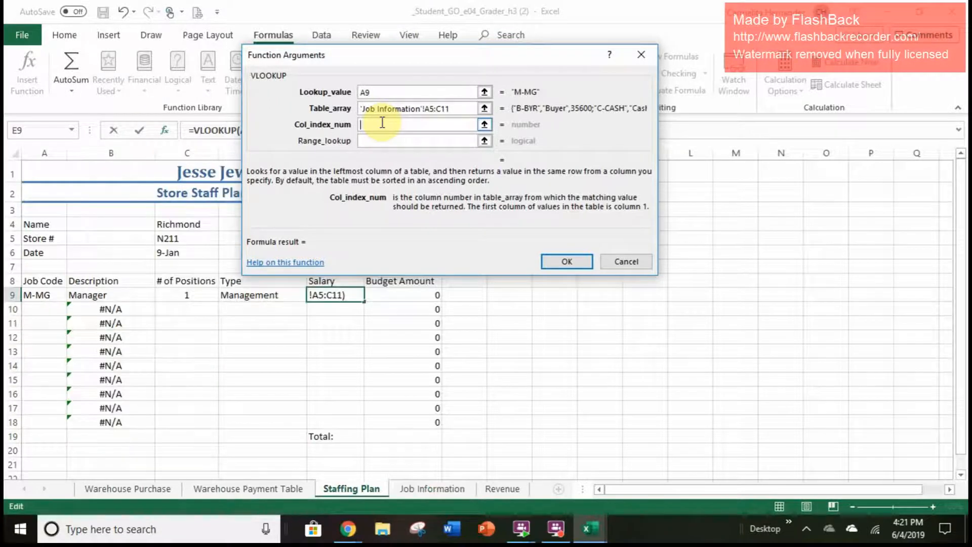
pyautogui.write('3')
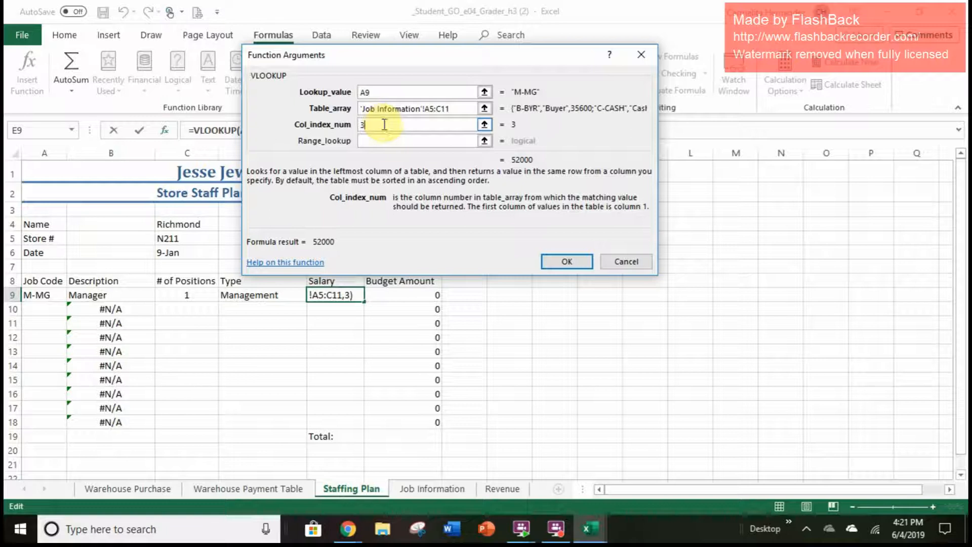
pyautogui.click(388, 140)
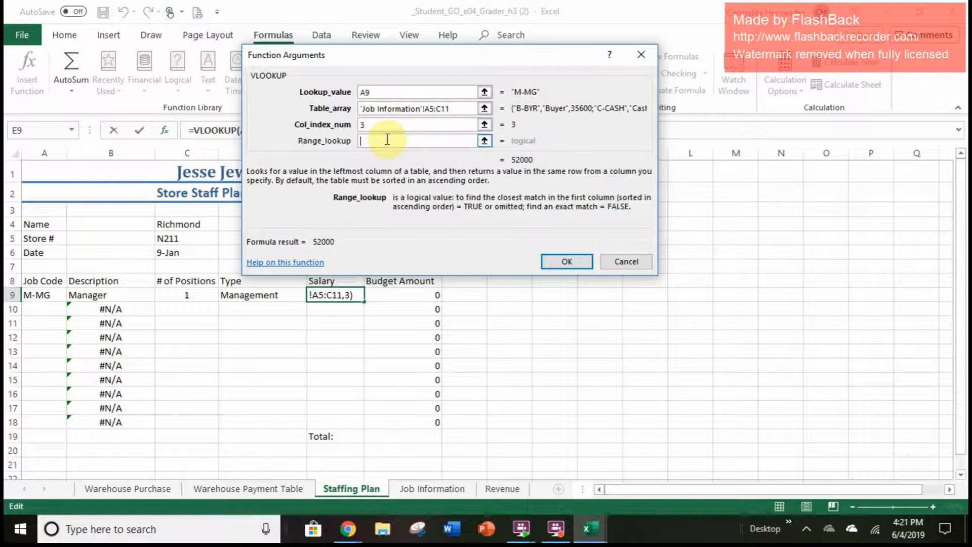
pyautogui.write('FALSE')
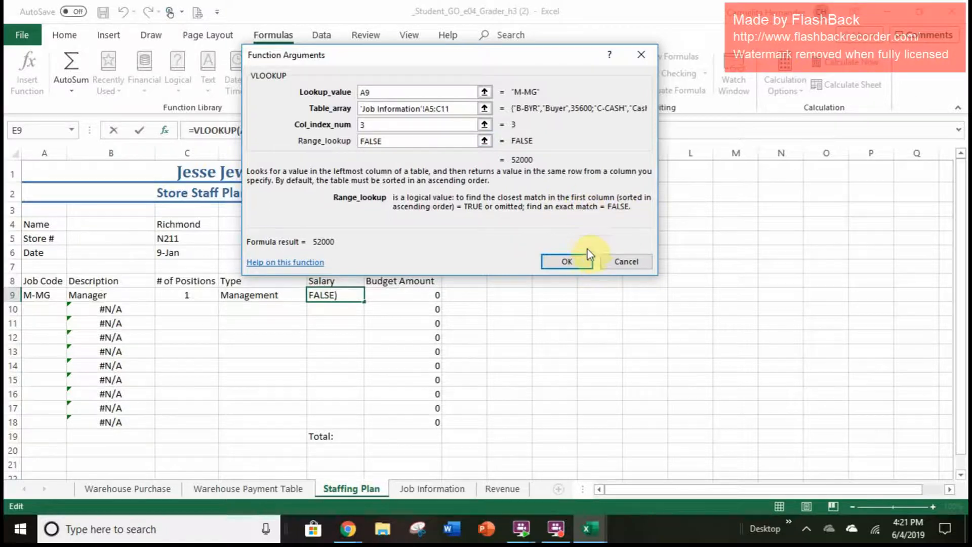
pyautogui.click(578, 267)
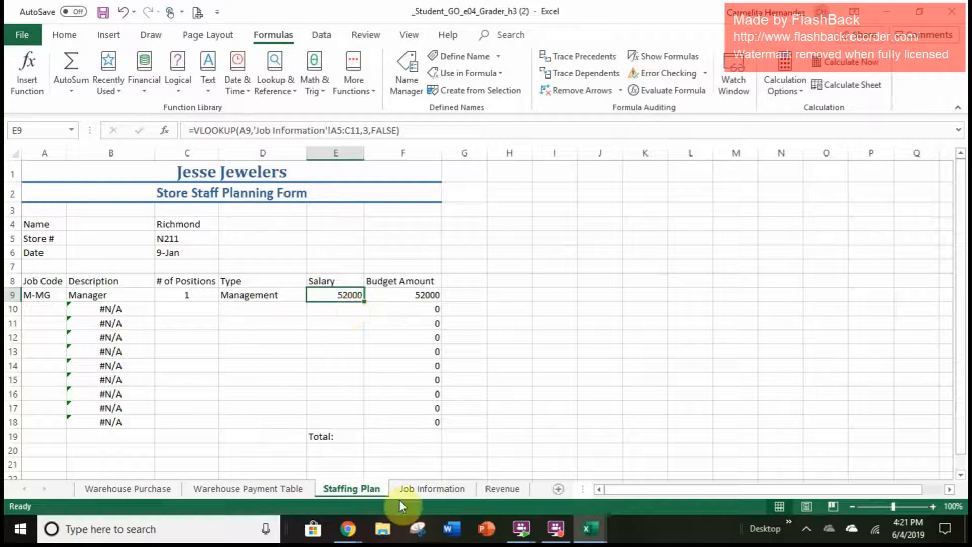
pyautogui.click(430, 489)
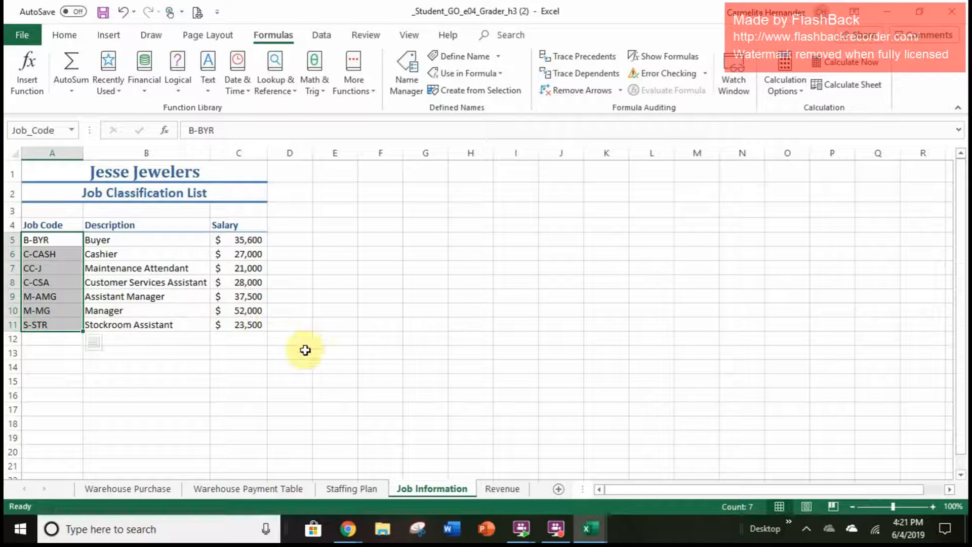
pyautogui.click(354, 488)
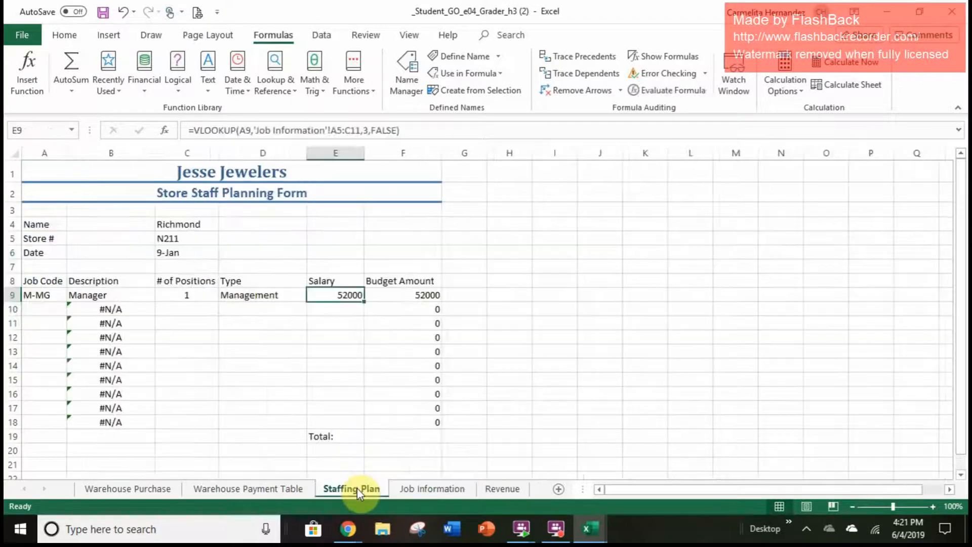
# - Test the budget amount in row 9 with 2 positions in C9, and set the number of positions back to 1
pyautogui.click(199, 293)
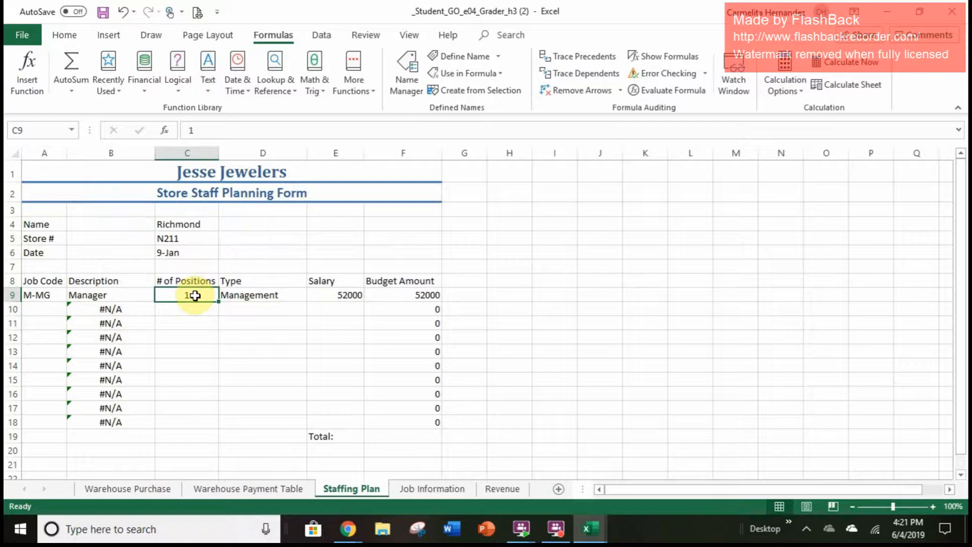
pyautogui.doubleClick(196, 295)
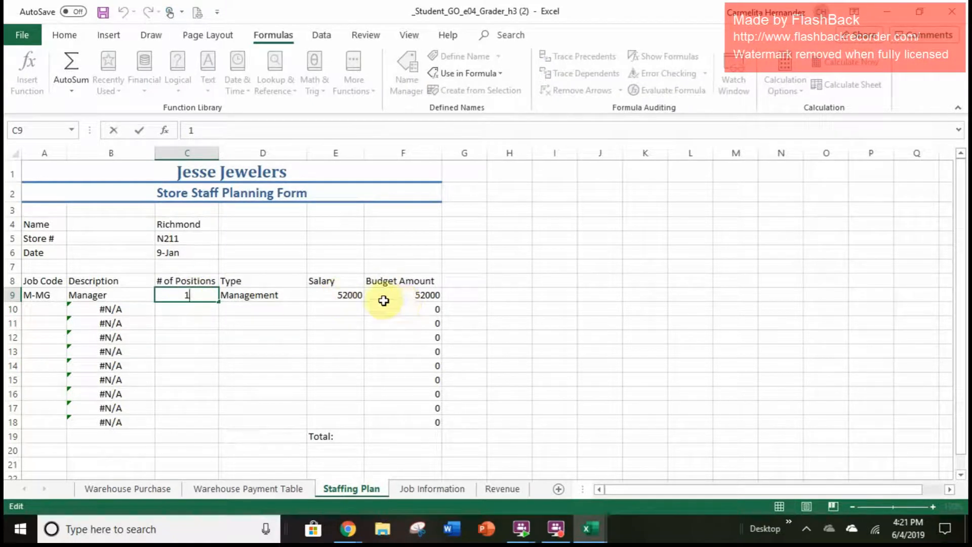
pyautogui.press('BackSpace')
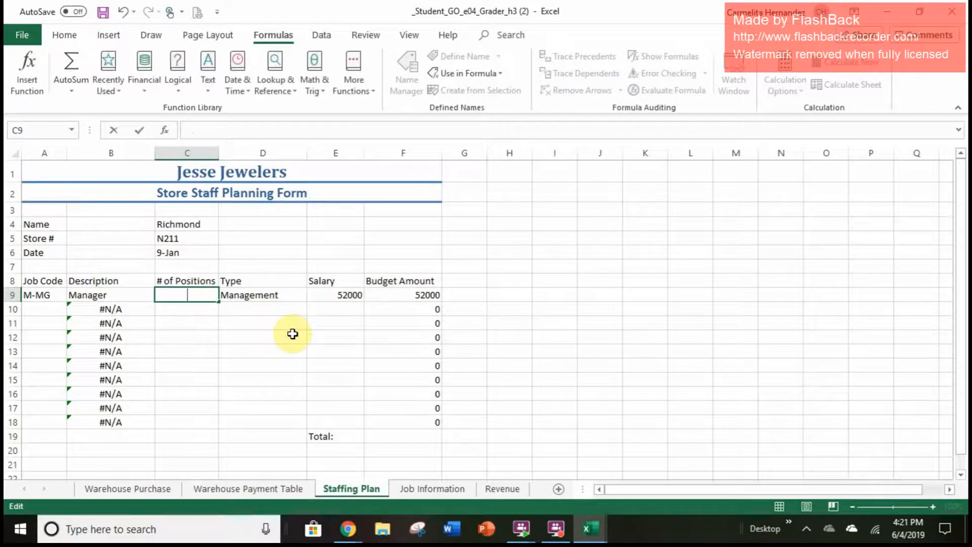
pyautogui.write('2')
pyautogui.press('Return')
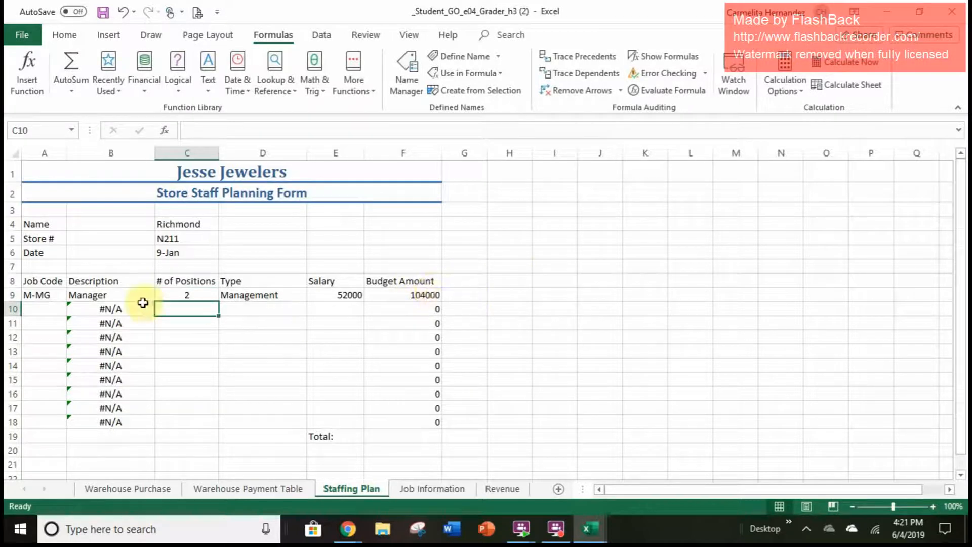
pyautogui.click(202, 295)
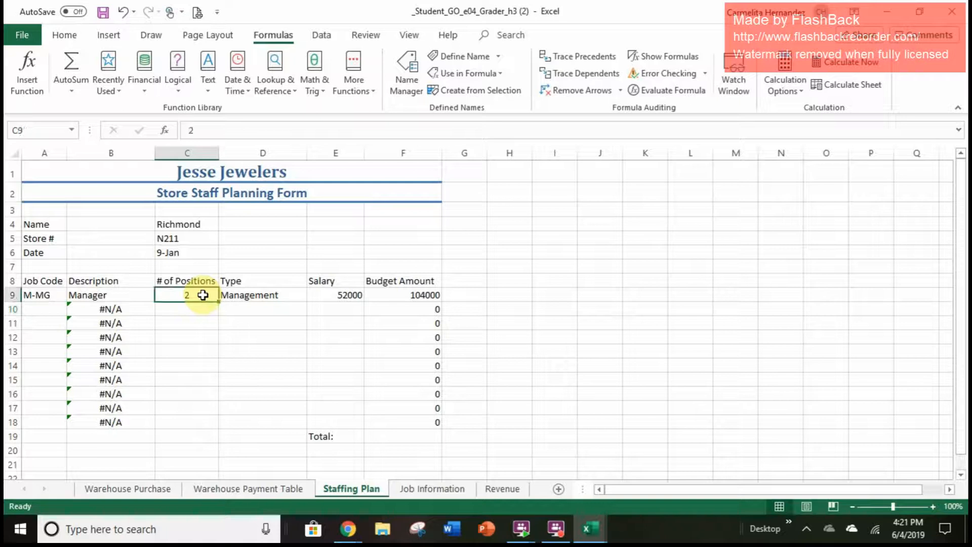
pyautogui.write('1')
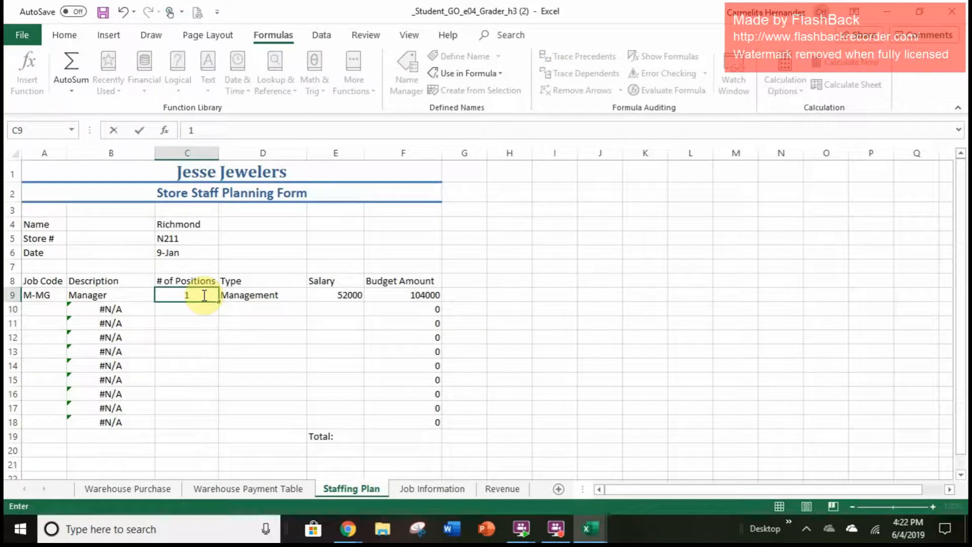
pyautogui.press('Return')
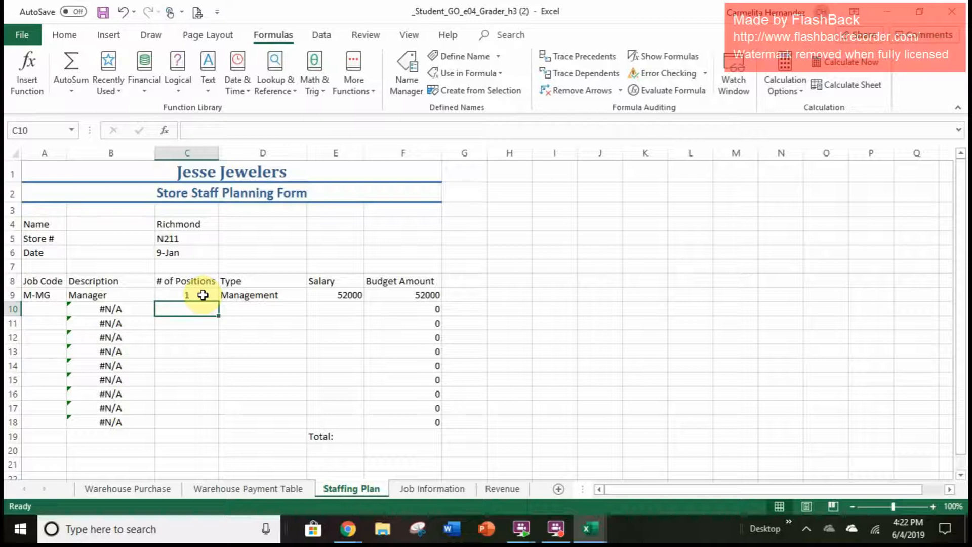
# - Copy the salary VLOOKUP from E9 down through E18, and choose job code C-CASH in A10
pyautogui.click(359, 295)
pyautogui.moveTo(363, 302); pyautogui.dragTo(358, 424)
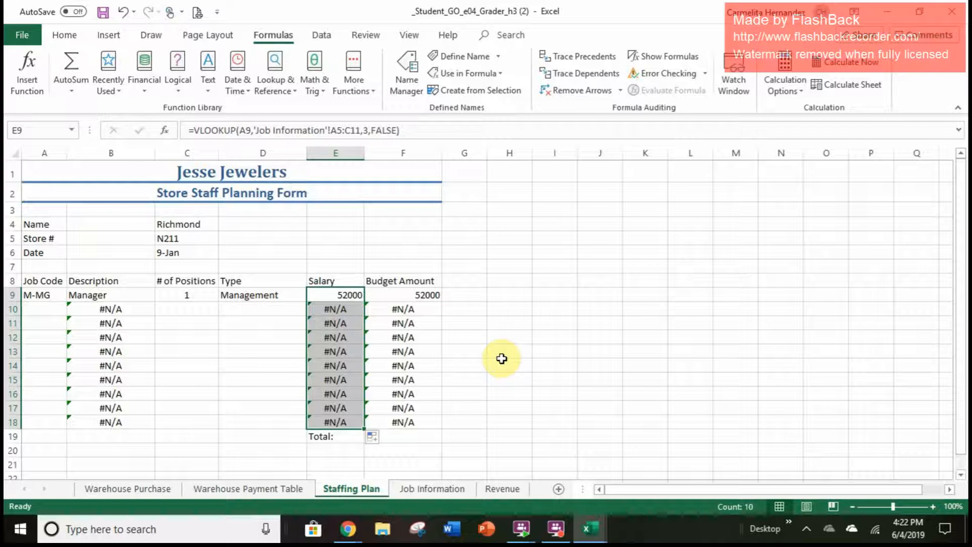
pyautogui.click(43, 311)
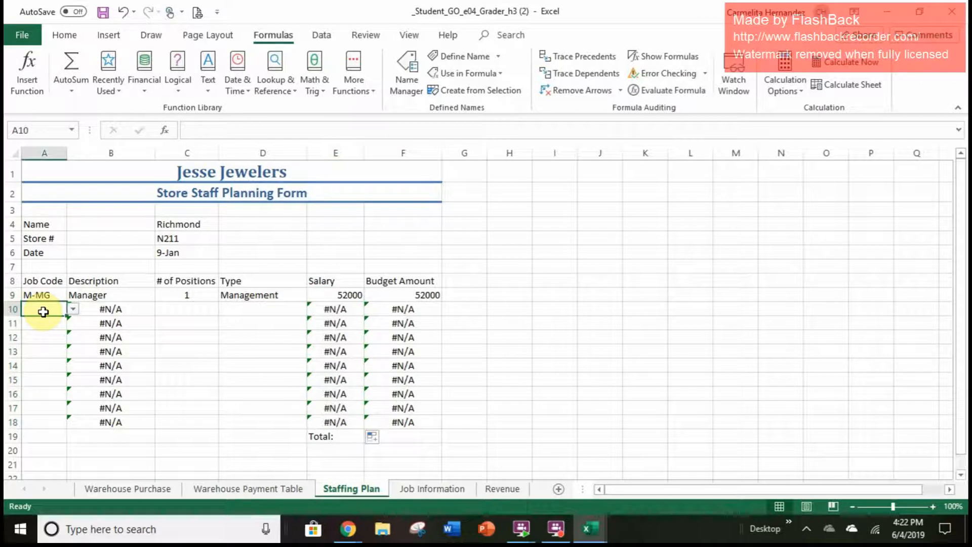
pyautogui.click(73, 309)
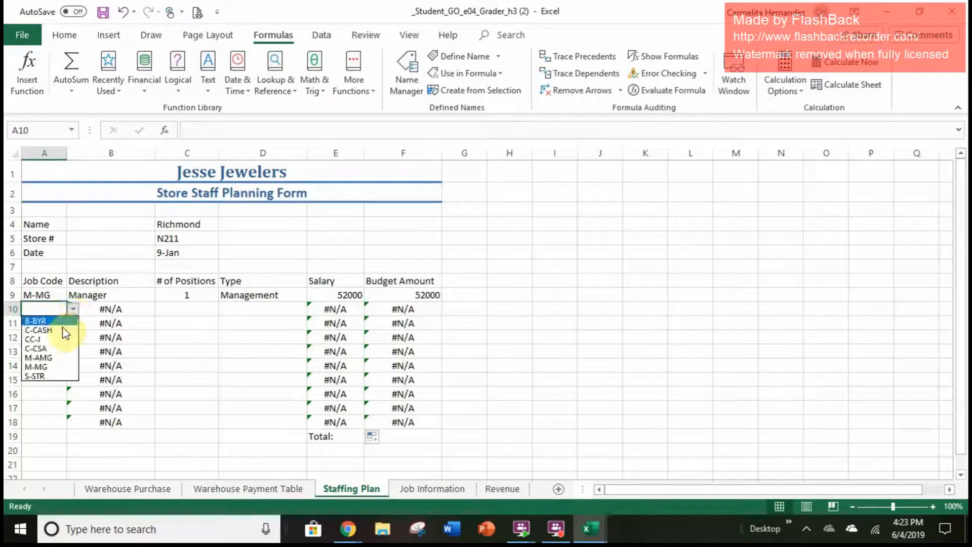
pyautogui.click(64, 329)
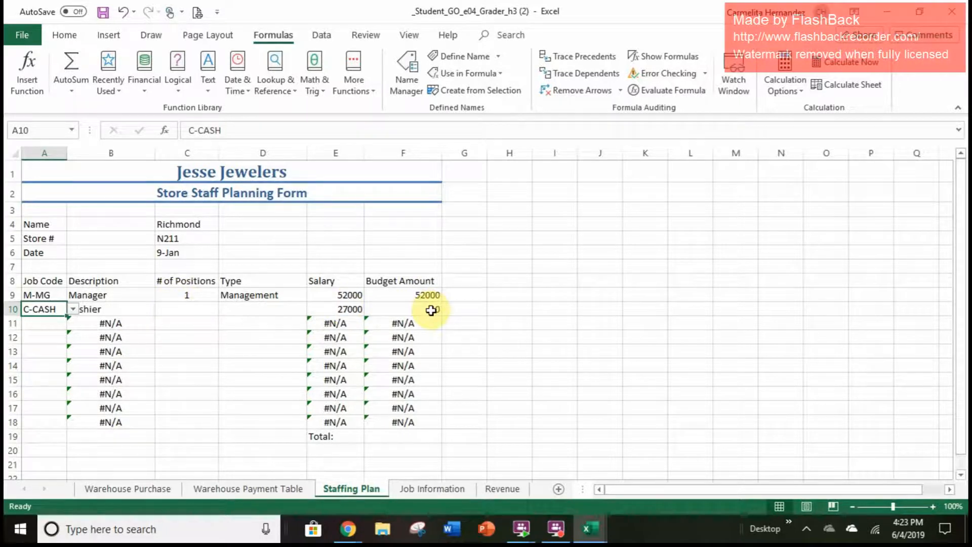
# - Enter 4 as the number of positions in C10 and Cashier as the type in D10
pyautogui.click(187, 311)
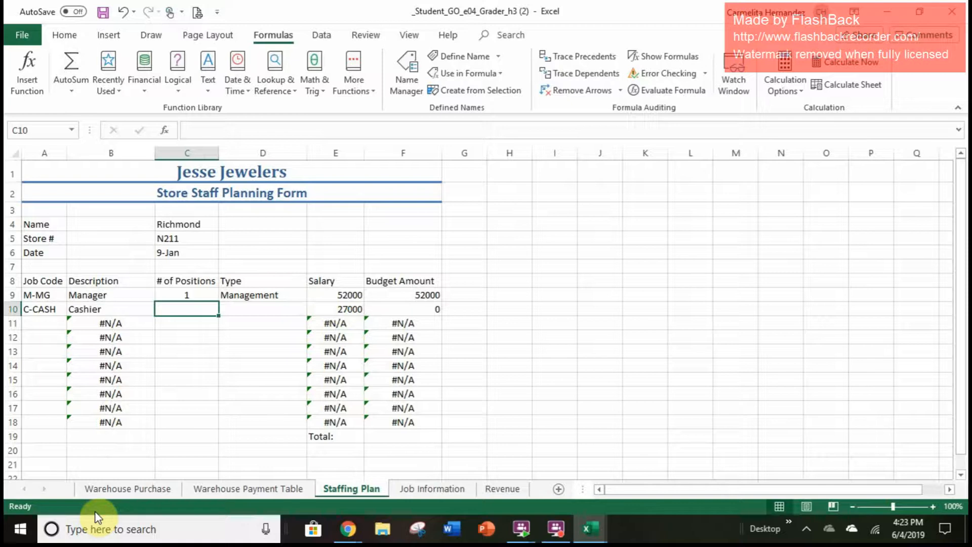
pyautogui.write('4')
pyautogui.press('Return')
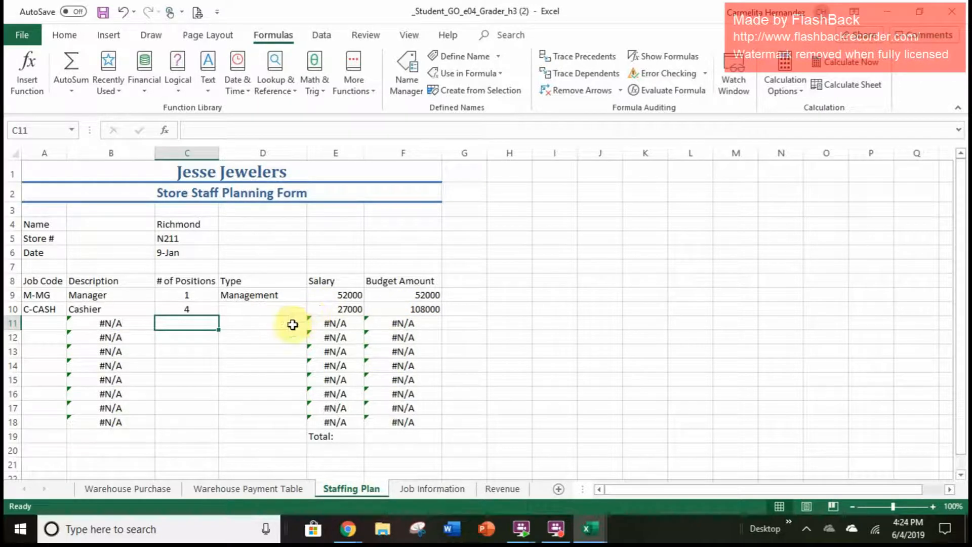
pyautogui.click(258, 309)
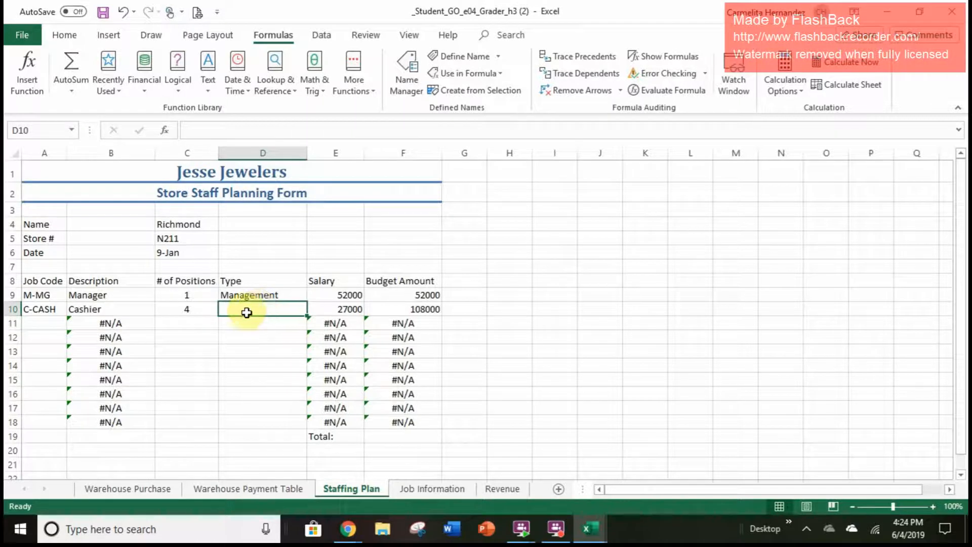
pyautogui.write('Cashe')
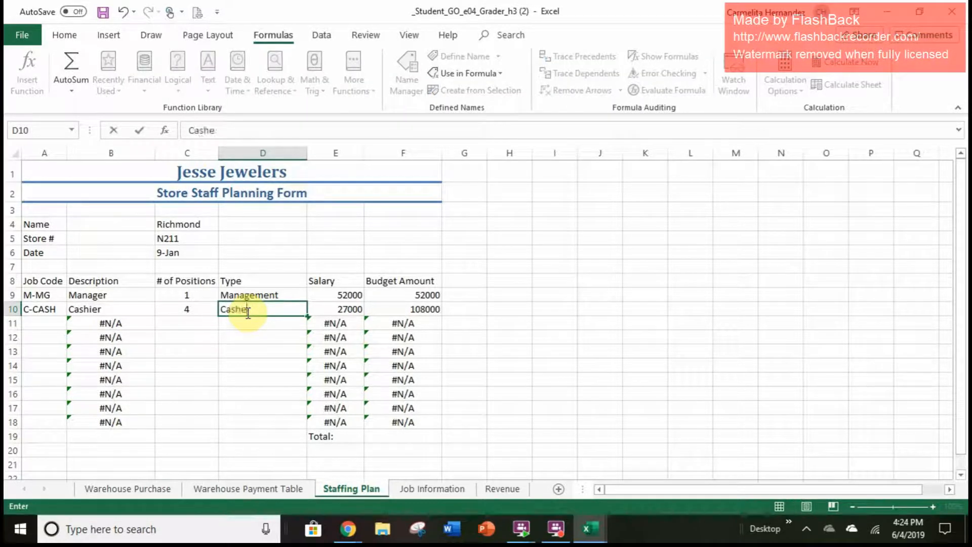
pyautogui.press('BackSpace')
pyautogui.write('ier')
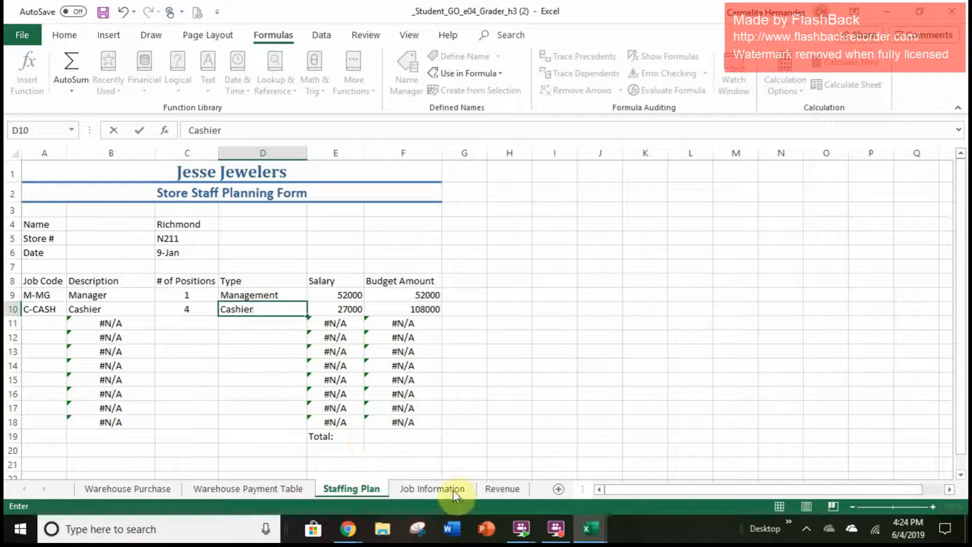
# - Trace the precedents of the Beaded Bracelets projected 2nd Qtr formula in cell I5 on the Revenue sheet
pyautogui.click(510, 489)
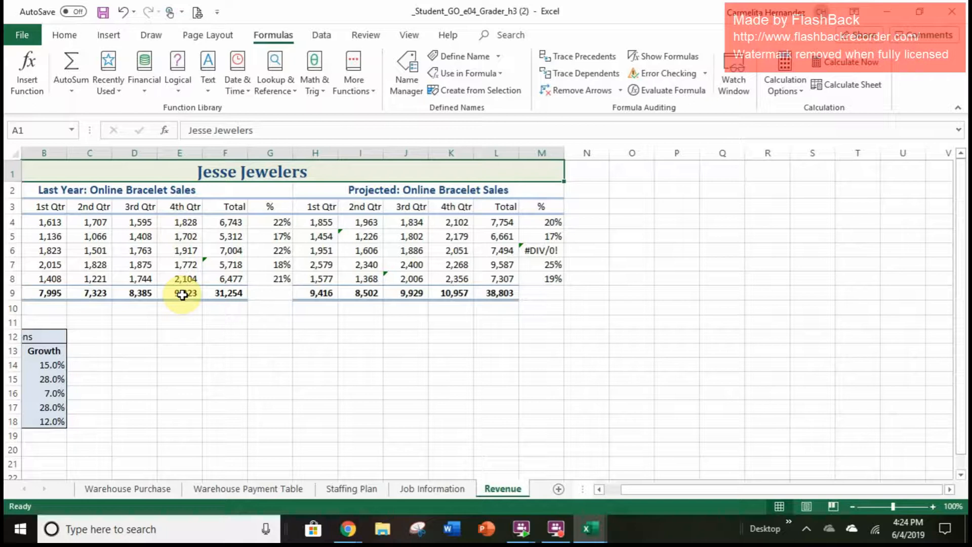
pyautogui.click(182, 294)
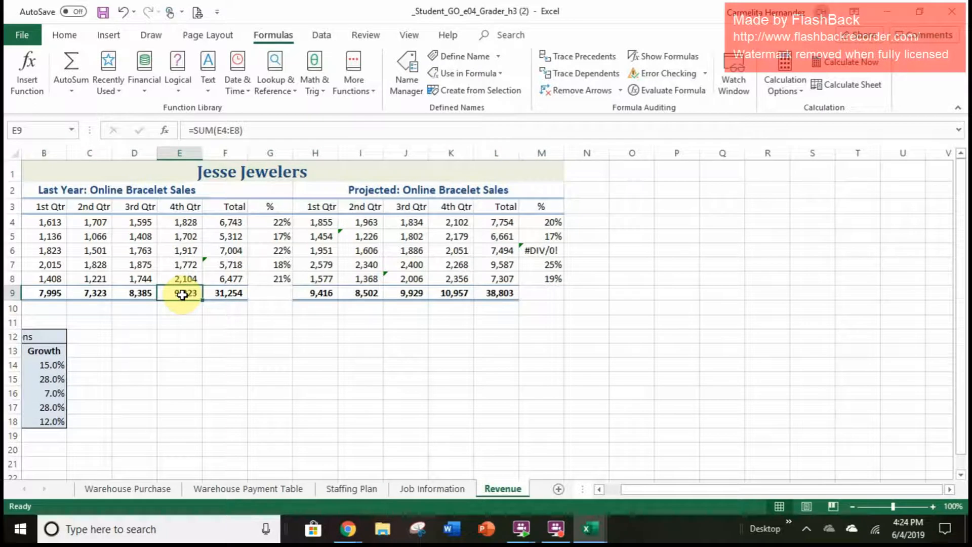
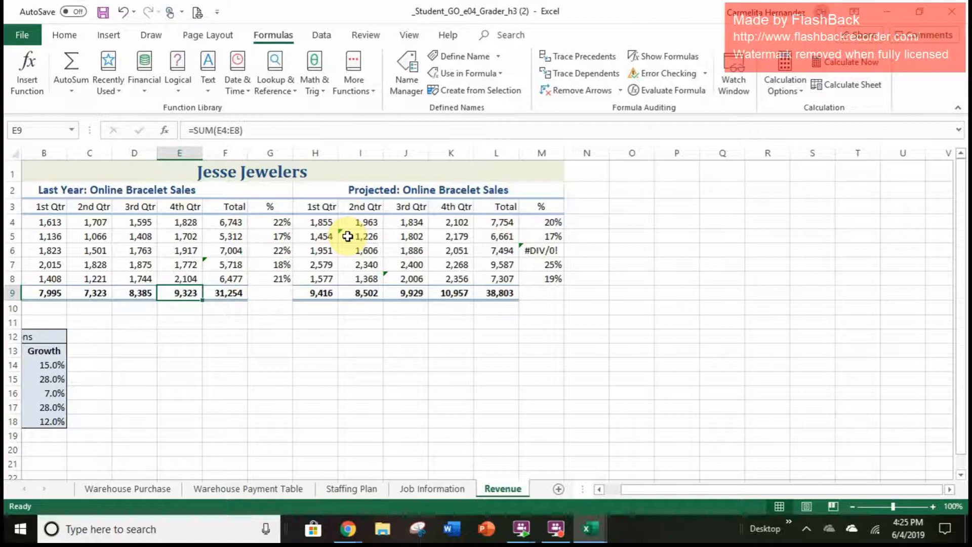
pyautogui.click(347, 237)
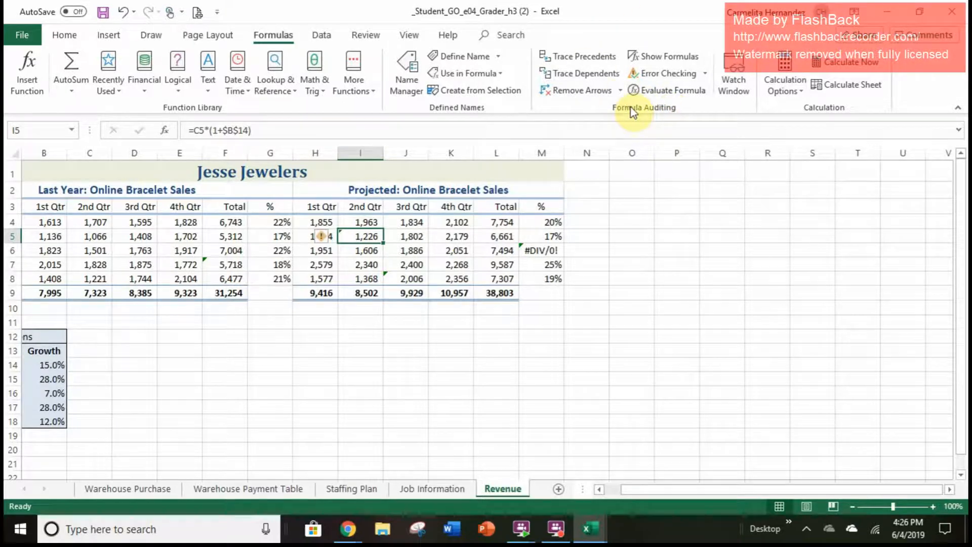
pyautogui.click(601, 63)
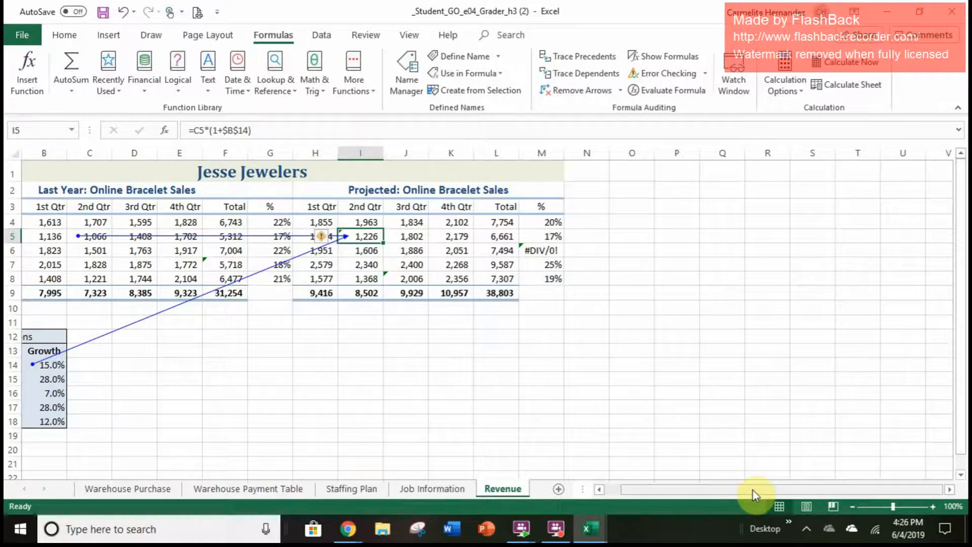
pyautogui.moveTo(781, 489); pyautogui.dragTo(730, 509)
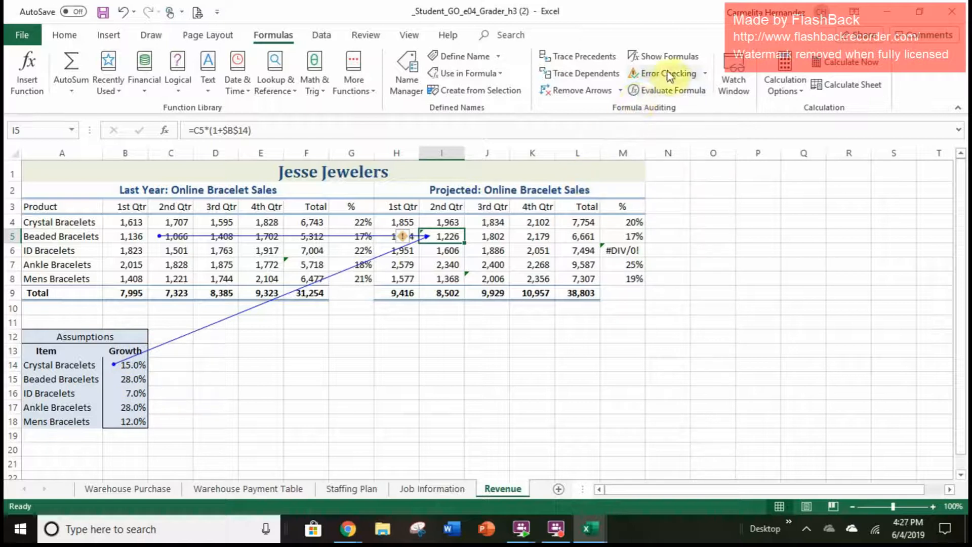
pyautogui.click(564, 531)
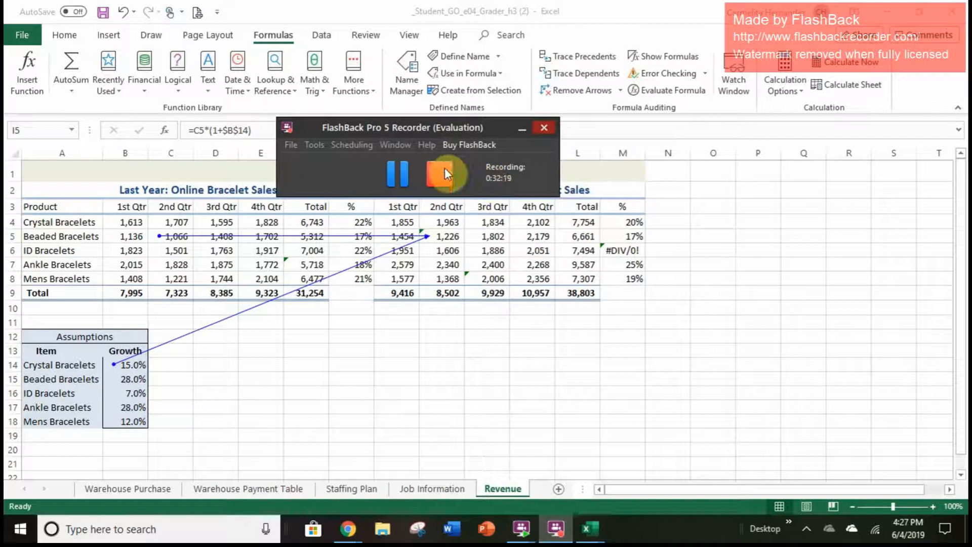
pyautogui.click(388, 166)
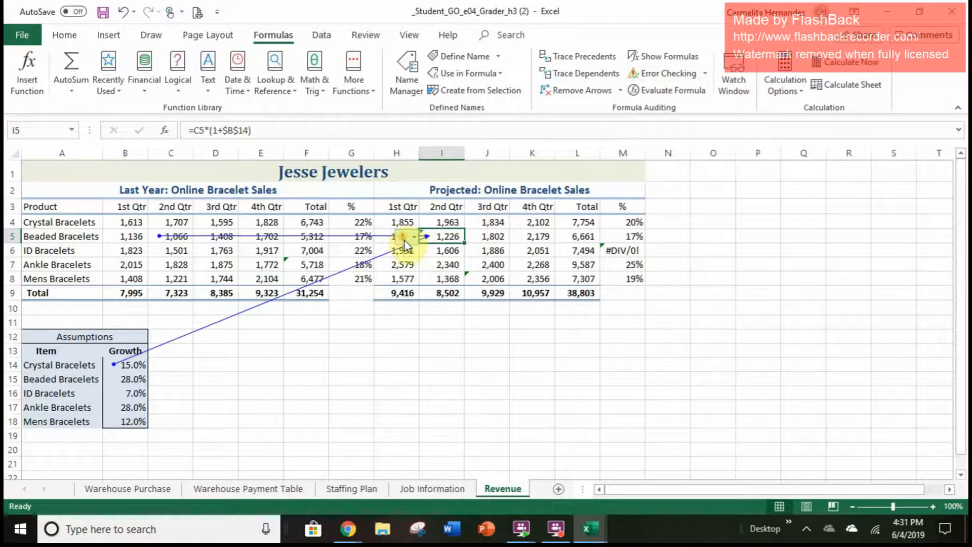
pyautogui.moveTo(405, 245)
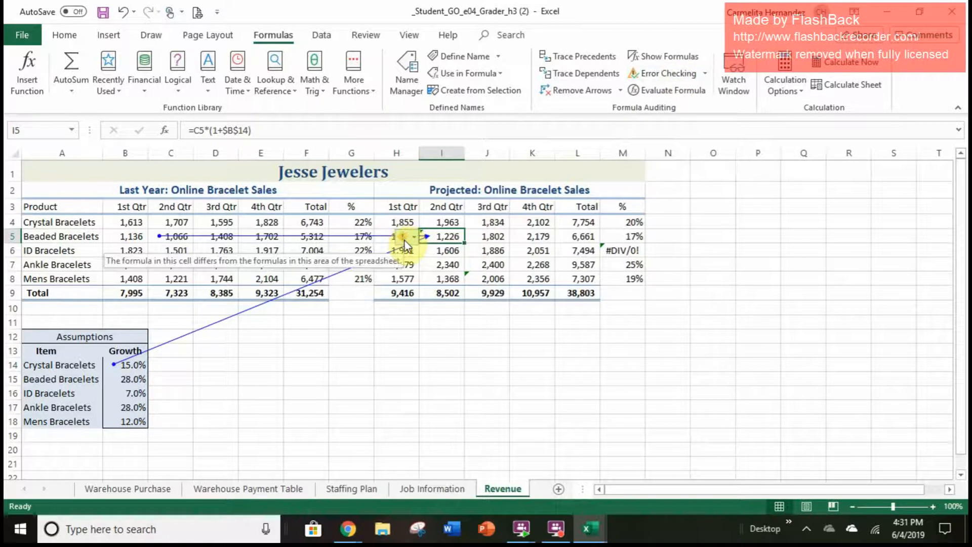
pyautogui.click(671, 75)
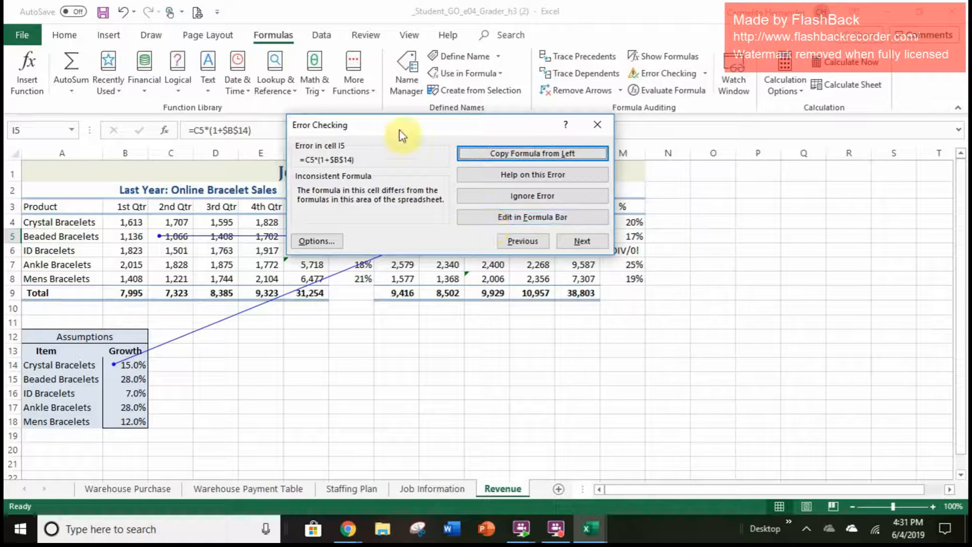
pyautogui.click(491, 221)
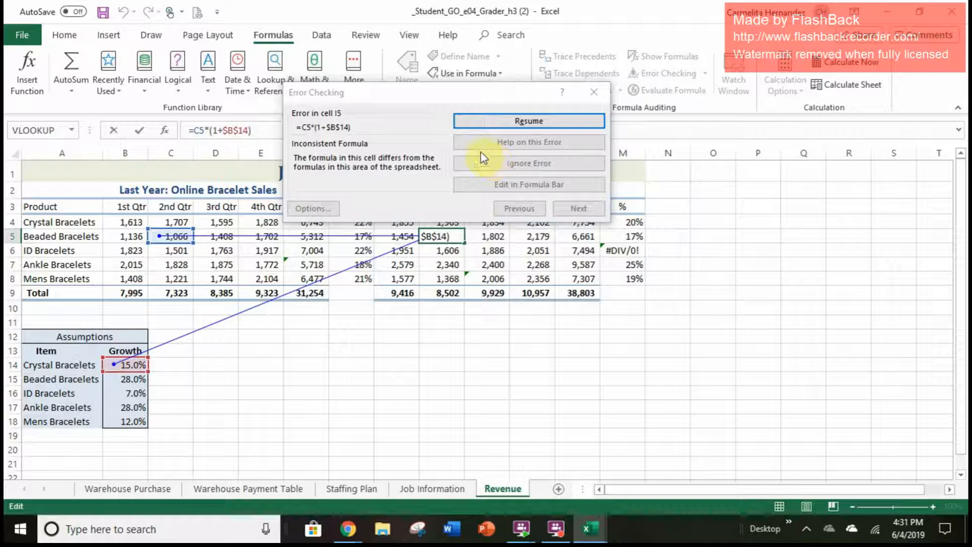
pyautogui.click(487, 124)
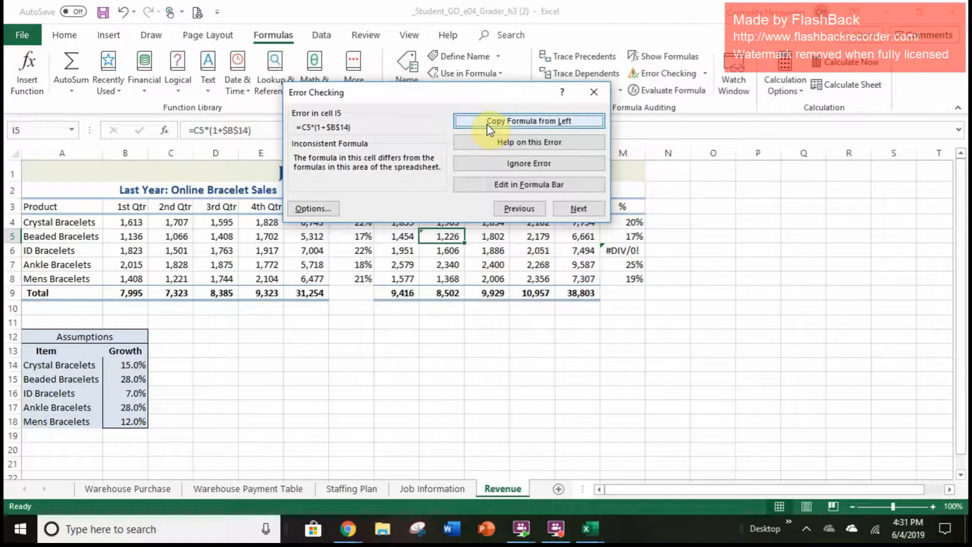
pyautogui.click(526, 216)
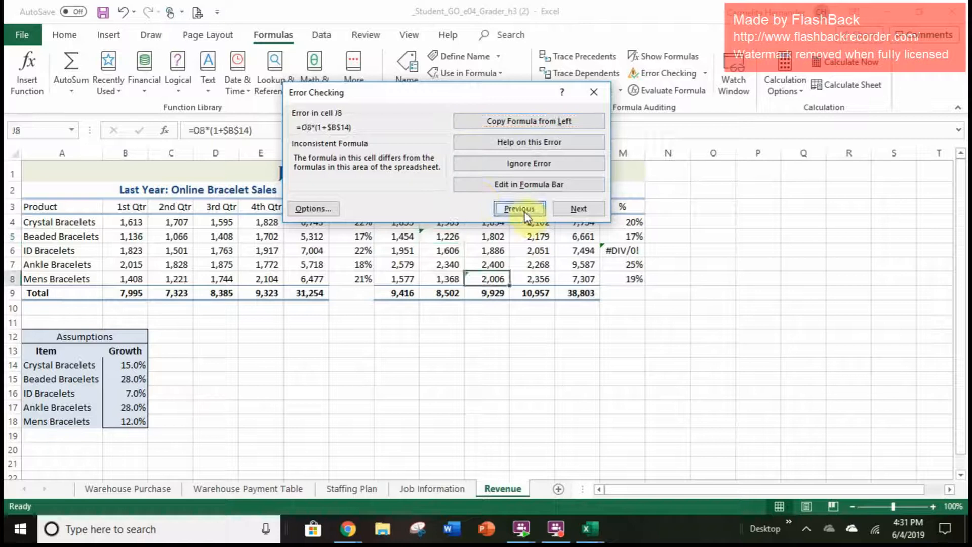
pyautogui.click(593, 91)
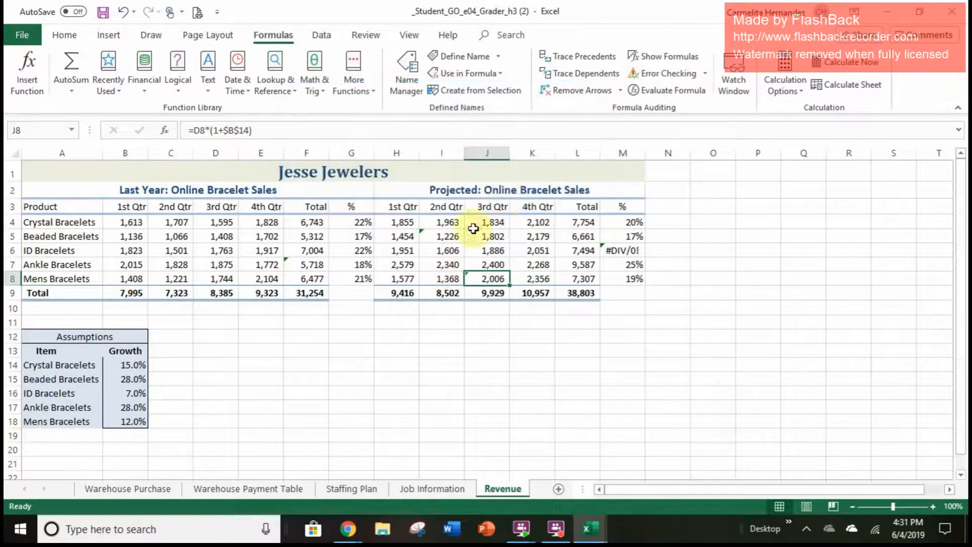
pyautogui.click(124, 10)
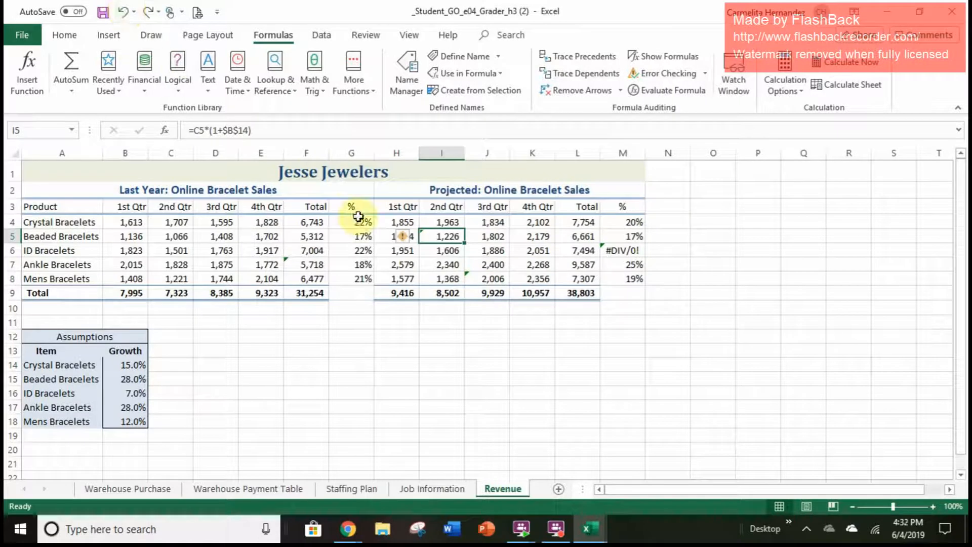
# - Run error checking on the Revenue sheet and correct the Beaded Bracelets 2nd Qtr formula in I5 to =C5*(1+$B$15)
pyautogui.click(667, 74)
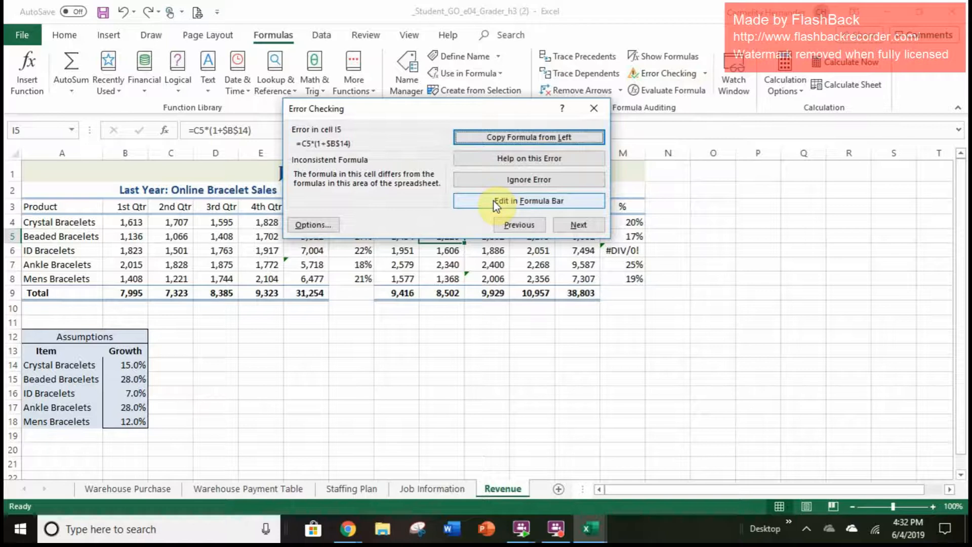
pyautogui.click(495, 203)
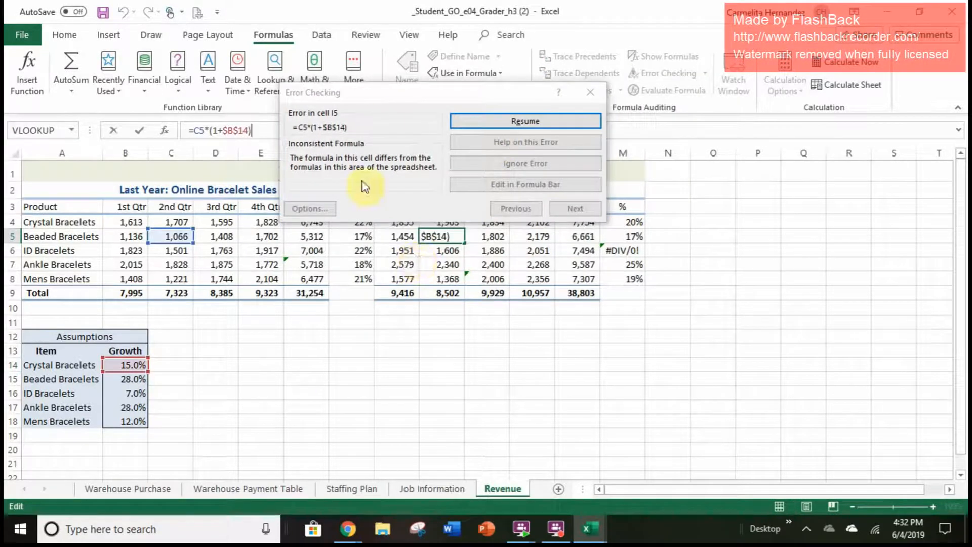
pyautogui.moveTo(380, 101); pyautogui.dragTo(649, 92)
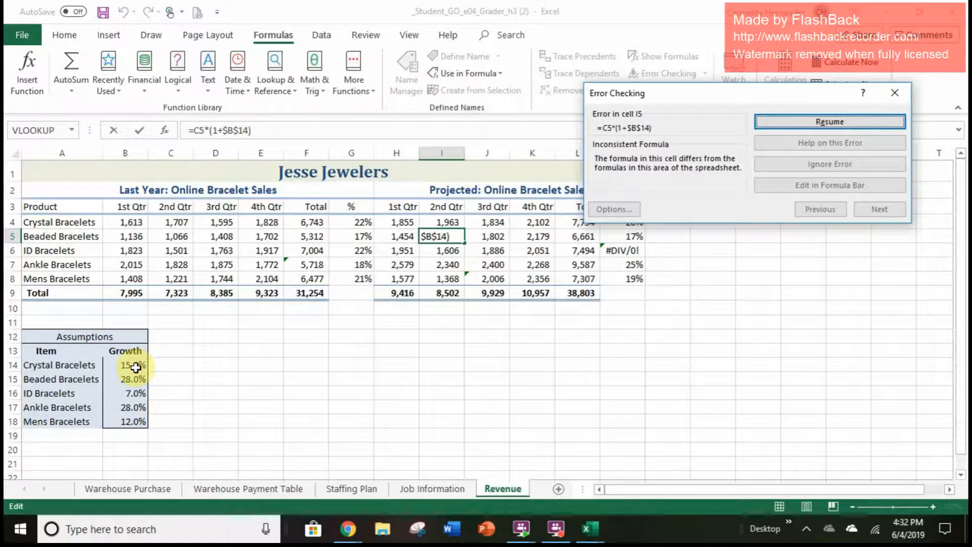
pyautogui.click(247, 129)
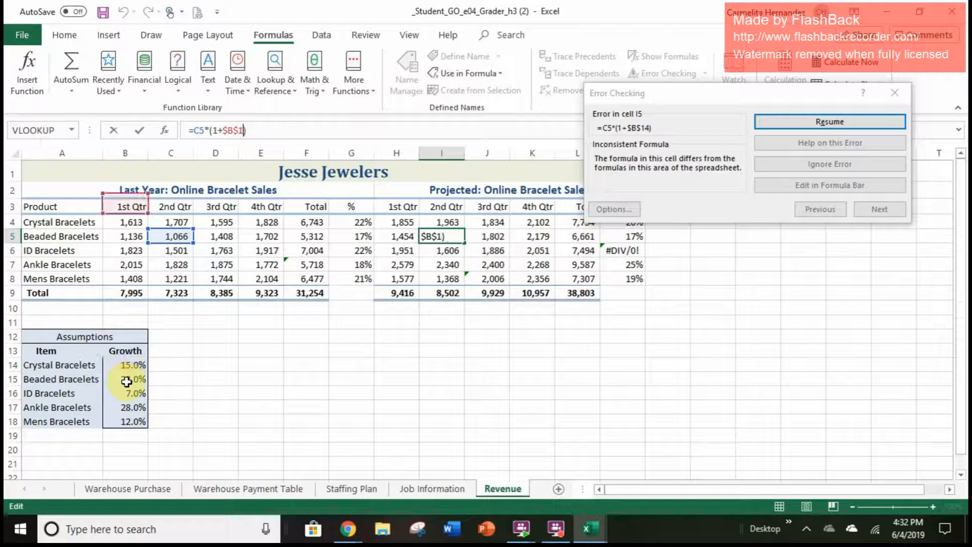
pyautogui.press('BackSpace')
pyautogui.write('5')
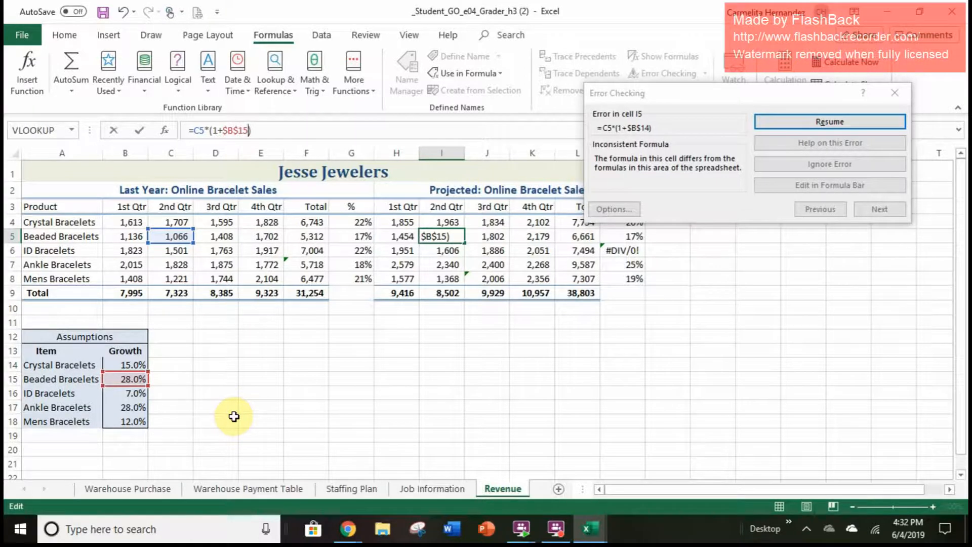
pyautogui.press('Return')
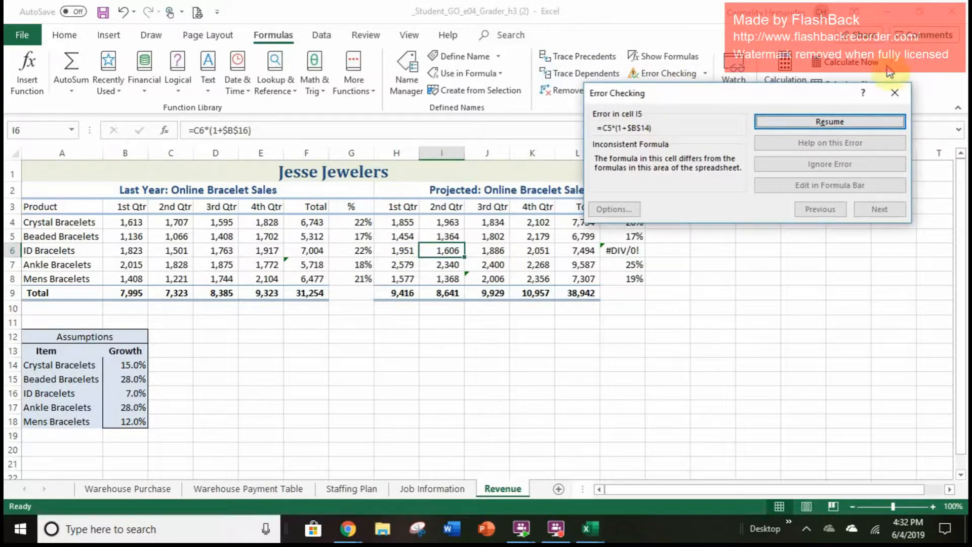
pyautogui.click(895, 94)
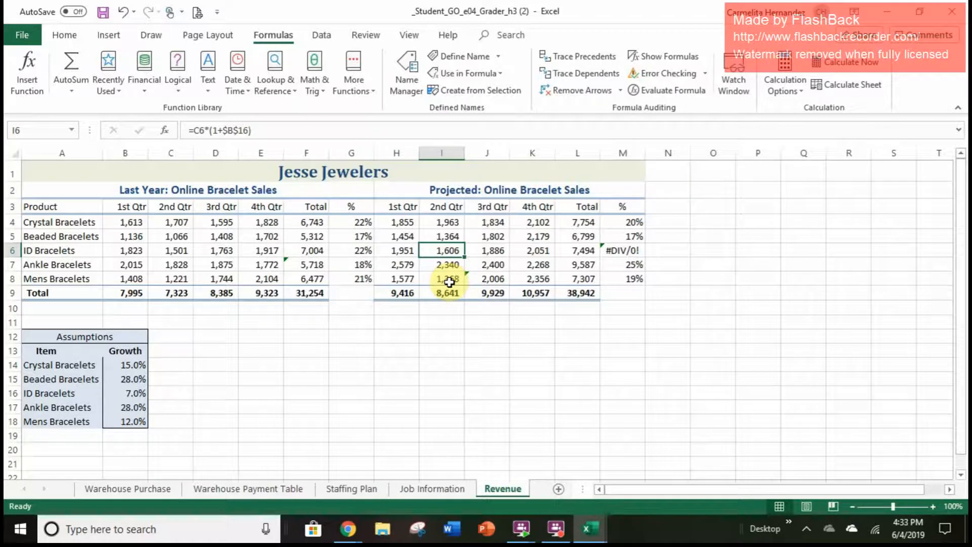
# - Display the formulas on the Revenue sheet and check for the next formula error
pyautogui.click(651, 62)
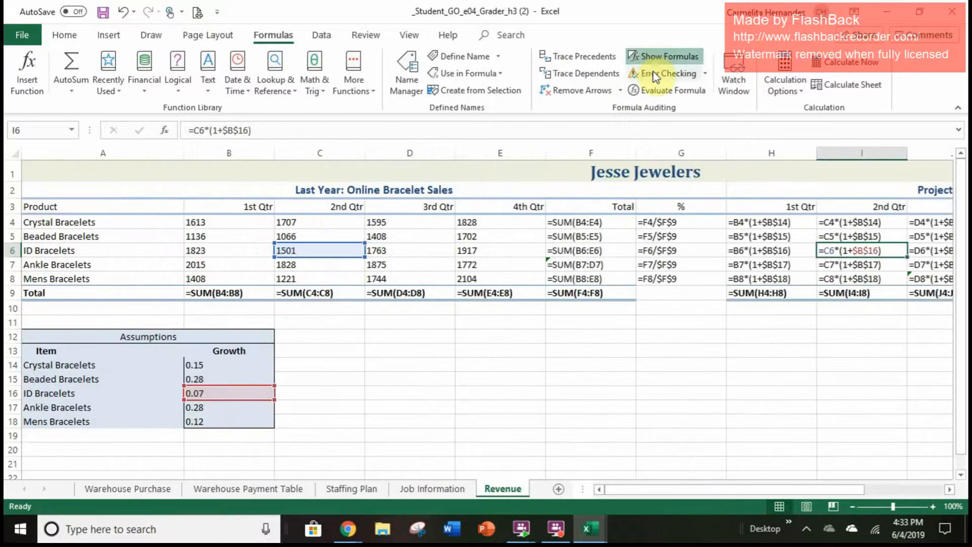
pyautogui.click(652, 72)
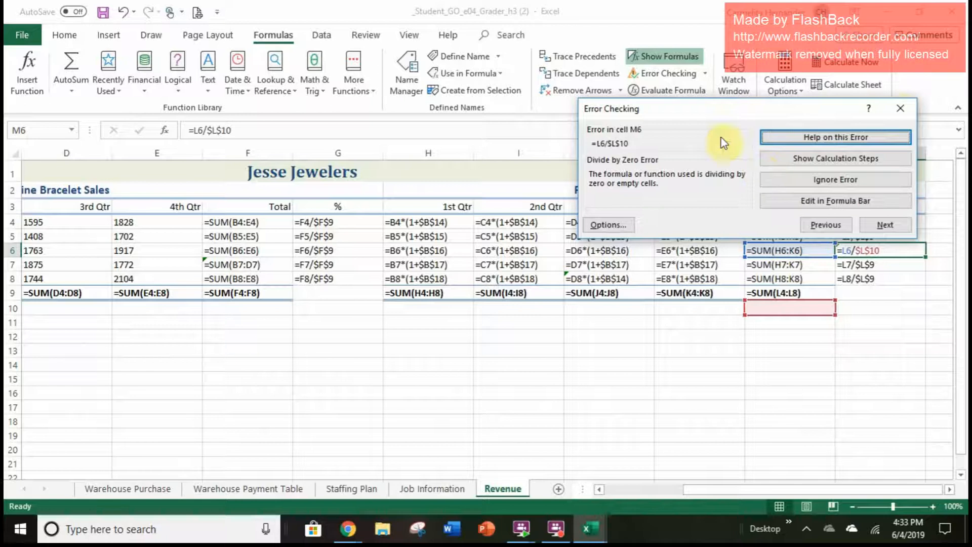
pyautogui.click(900, 109)
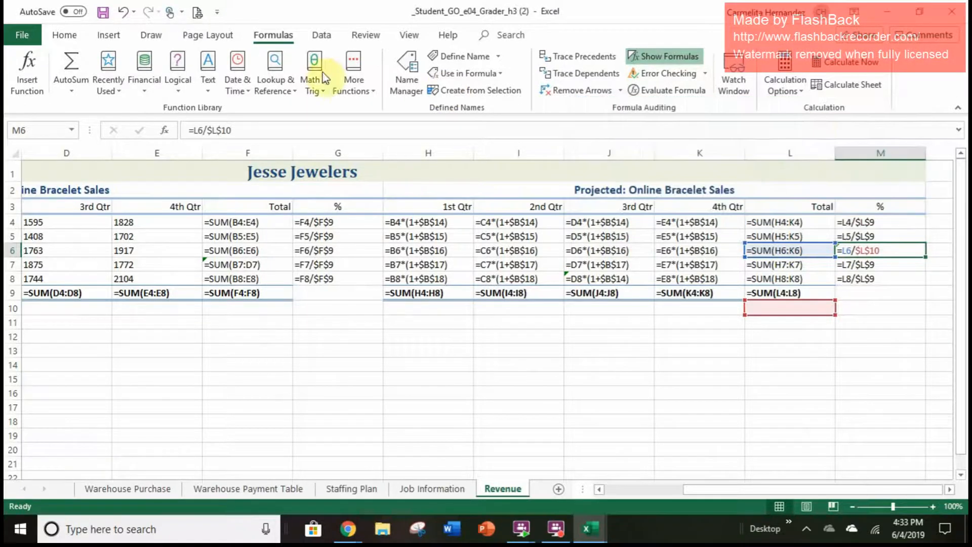
# - Undo the I5 formula correction and the D10 type entry on Staffing Plan, then display values again on the Revenue sheet
pyautogui.click(122, 12)
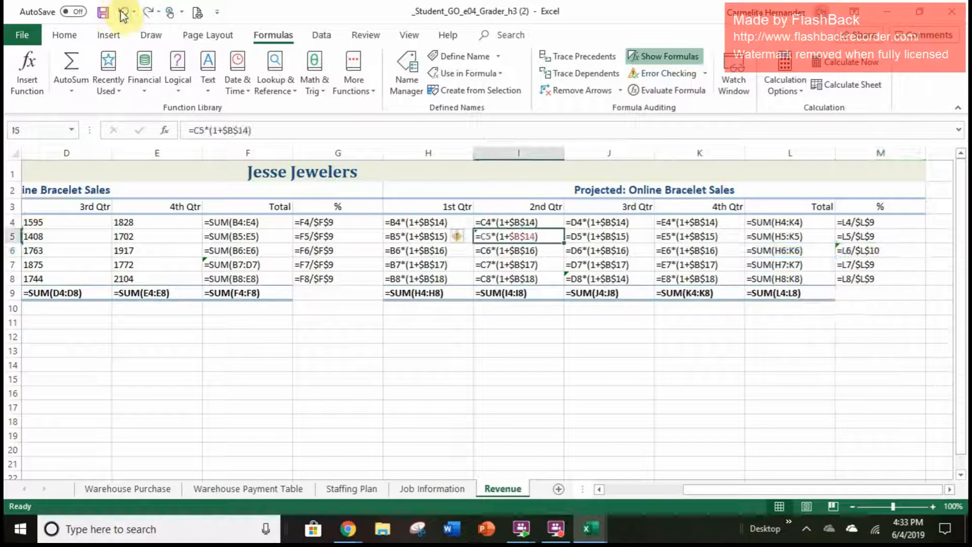
pyautogui.click(122, 13)
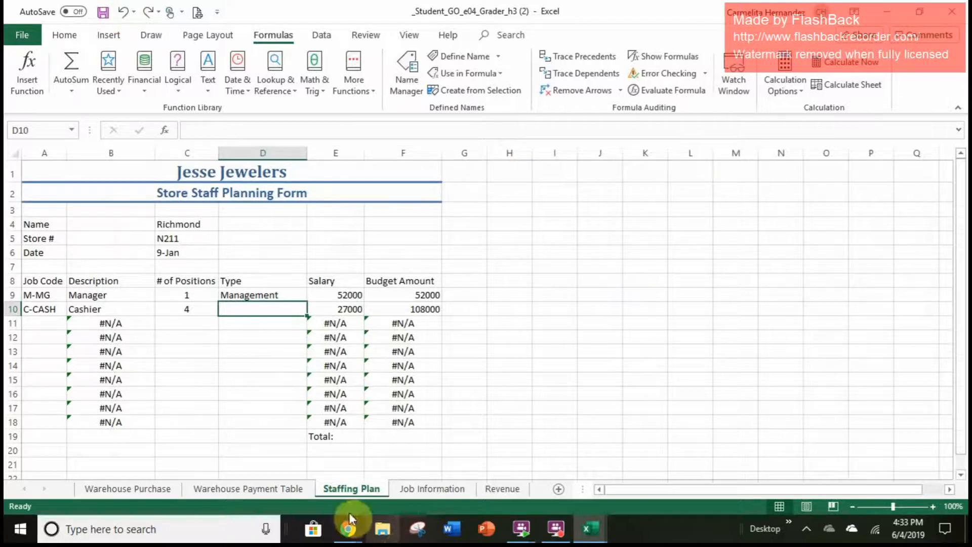
pyautogui.click(514, 491)
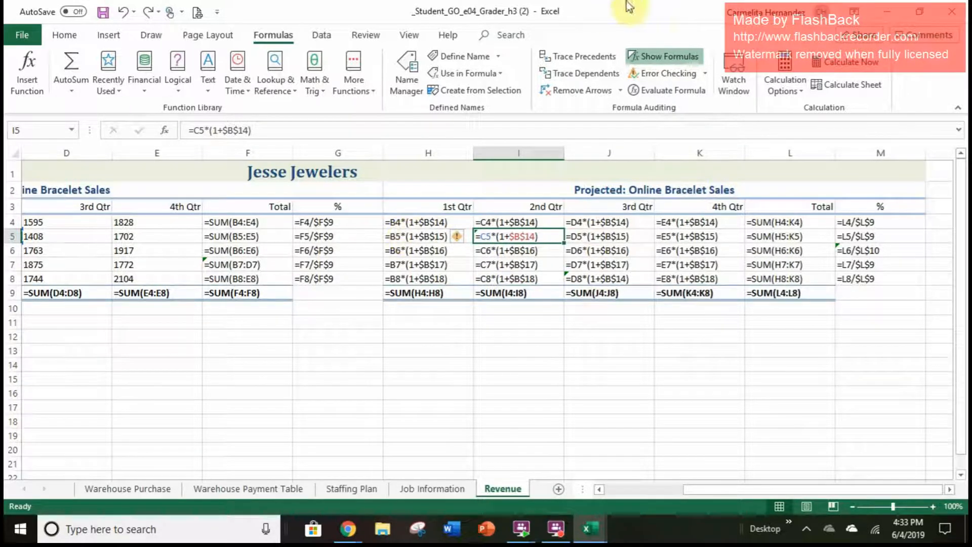
pyautogui.click(649, 60)
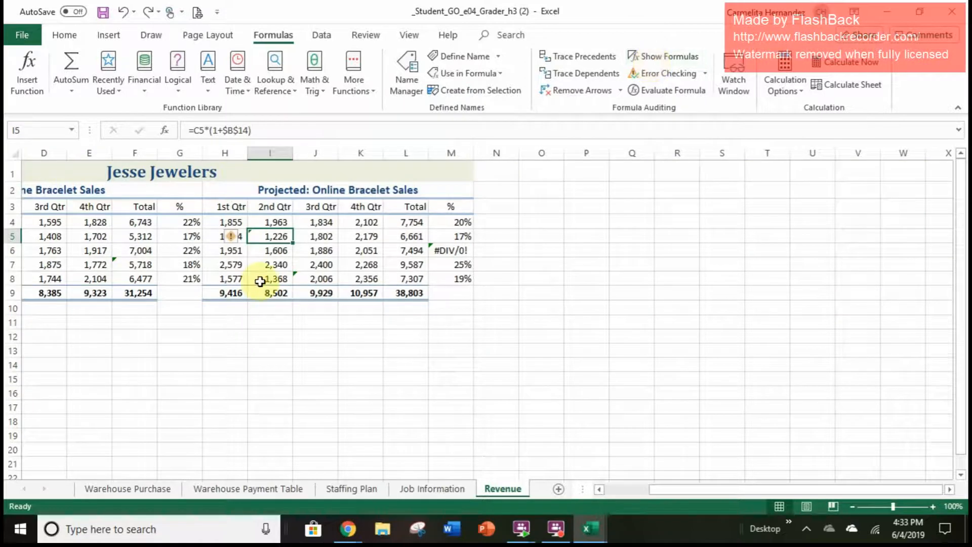
# - Run error checking, skip the I5 error, and correct the ID Bracelets projected percentage formula in M6 to =L6/$L$9
pyautogui.click(641, 78)
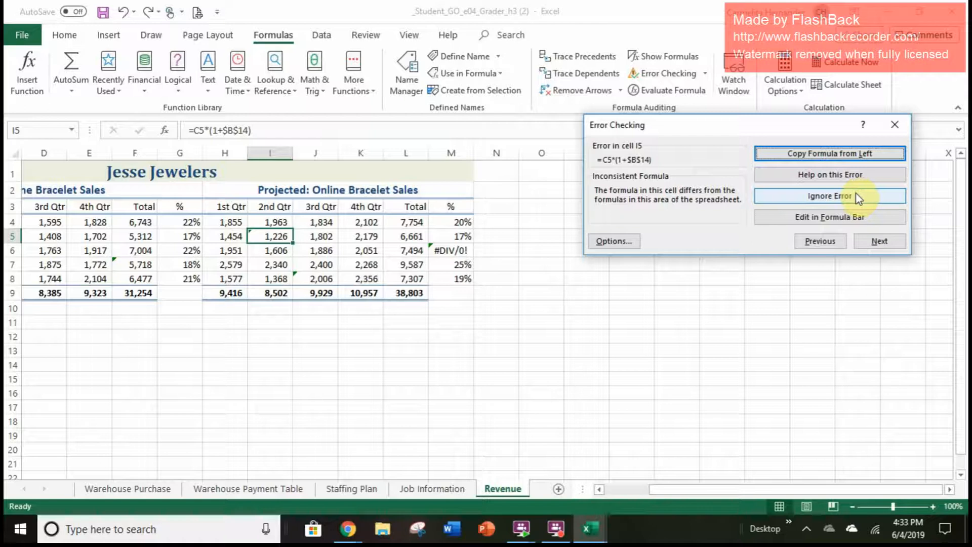
pyautogui.click(865, 237)
pyautogui.moveTo(746, 489); pyautogui.dragTo(621, 488)
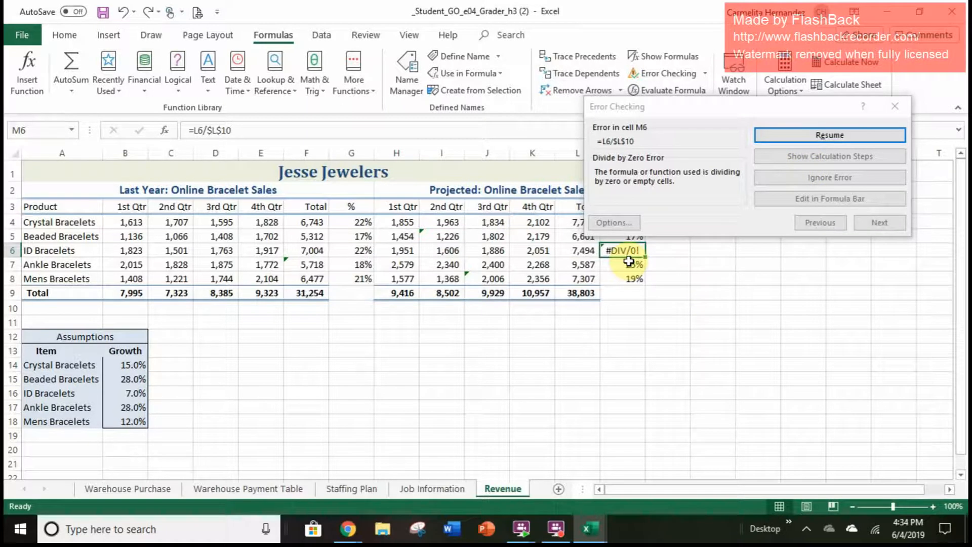
pyautogui.click(672, 104)
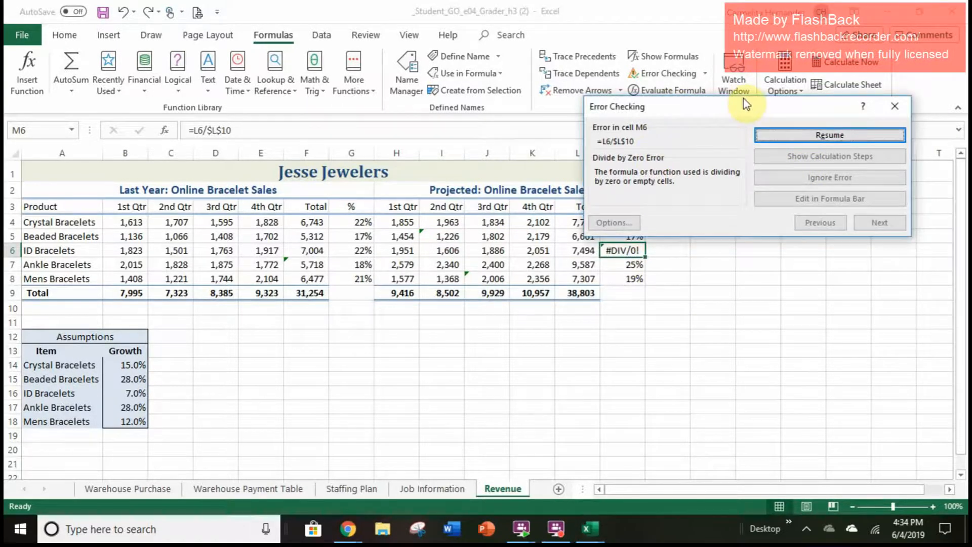
pyautogui.moveTo(744, 101); pyautogui.dragTo(554, 387)
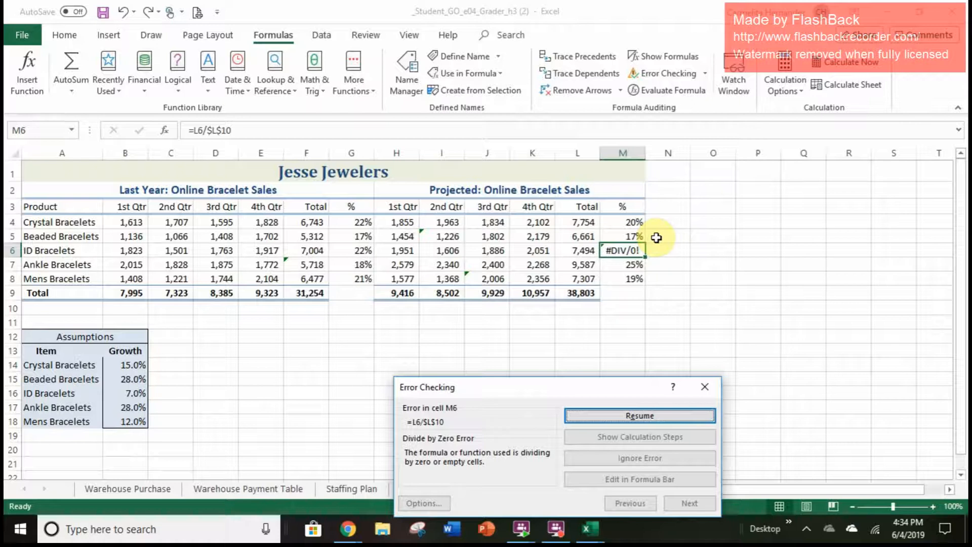
pyautogui.moveTo(626, 386); pyautogui.dragTo(652, 310)
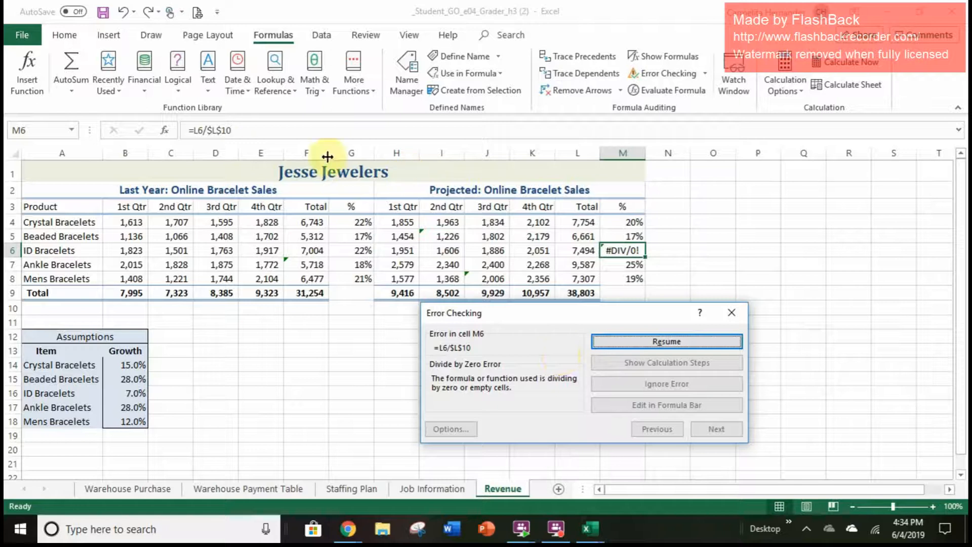
pyautogui.click(232, 130)
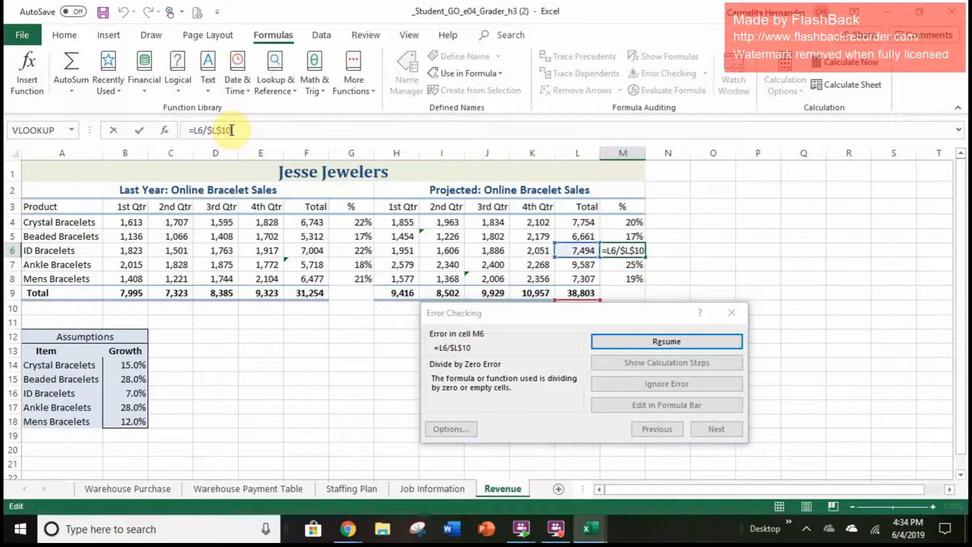
pyautogui.press('BackSpace')
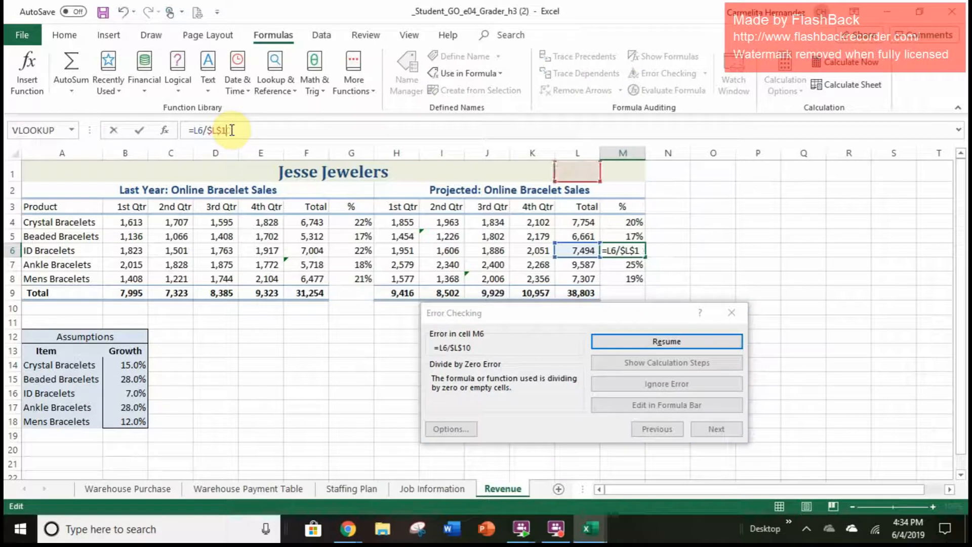
pyautogui.press('BackSpace')
pyautogui.write('9')
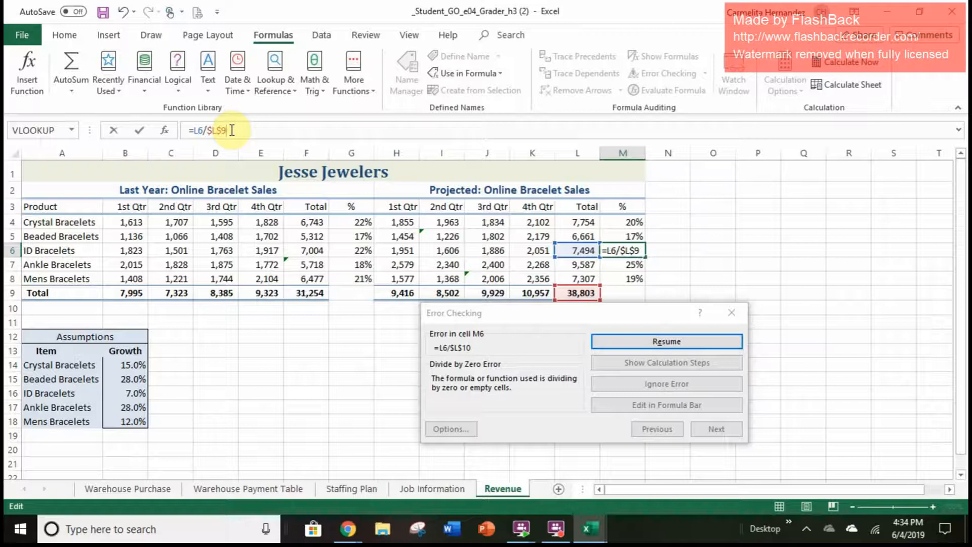
pyautogui.click(617, 340)
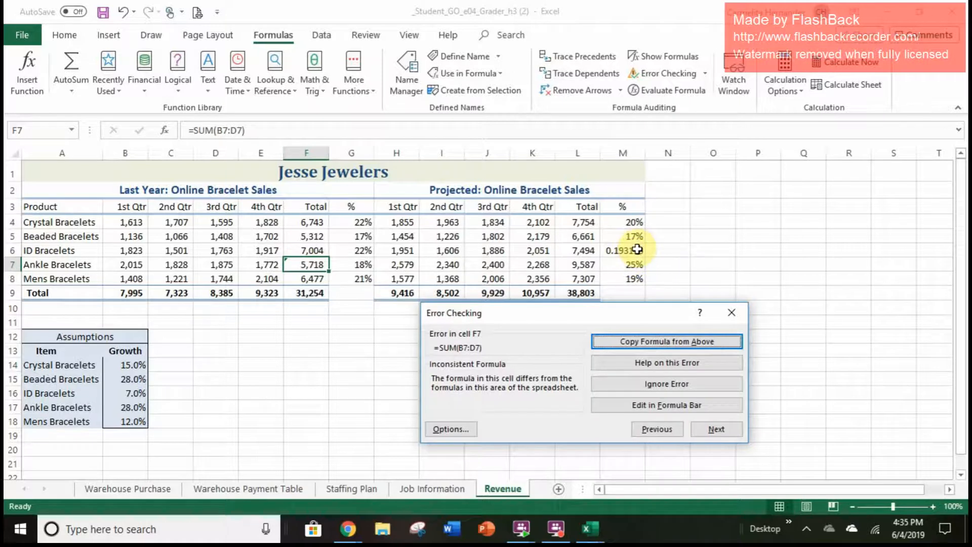
# - Format the ID Bracelets projected percentage in M6 as a percentage to match its neighbouring cells, and close error checking
pyautogui.click(637, 250)
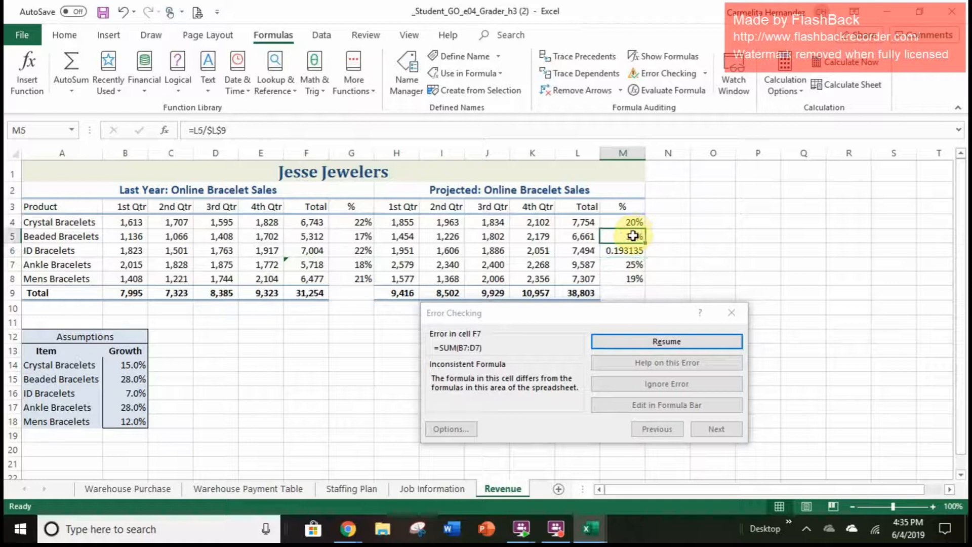
pyautogui.doubleClick(635, 263)
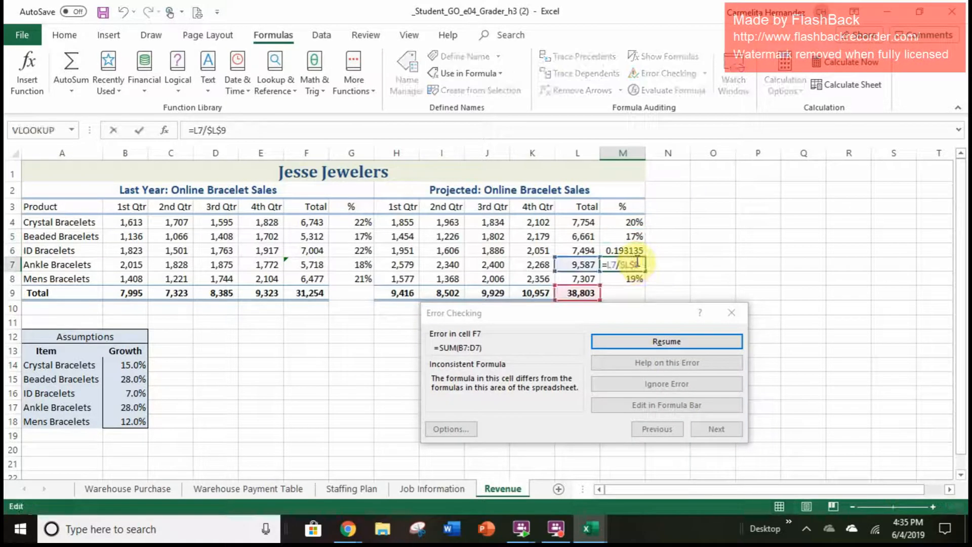
pyautogui.click(636, 230)
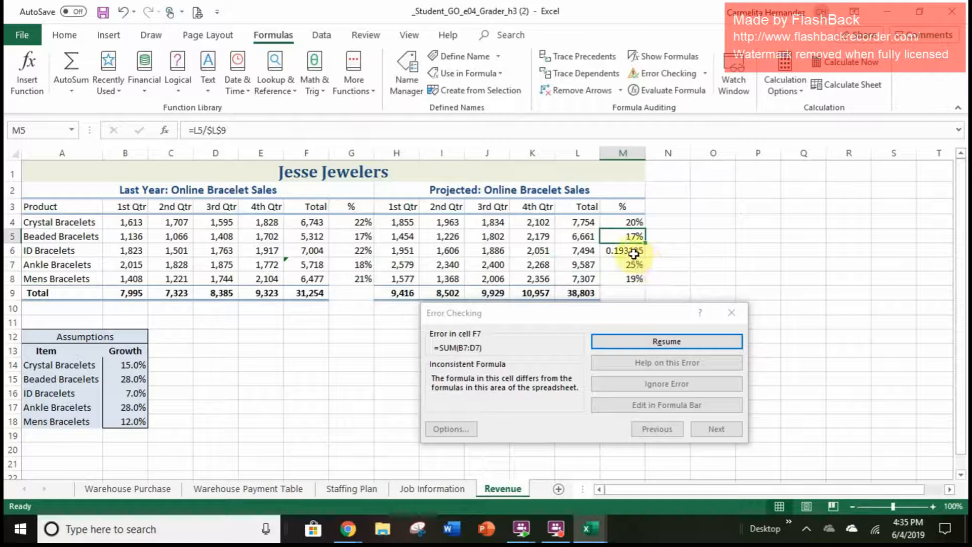
pyautogui.click(632, 253)
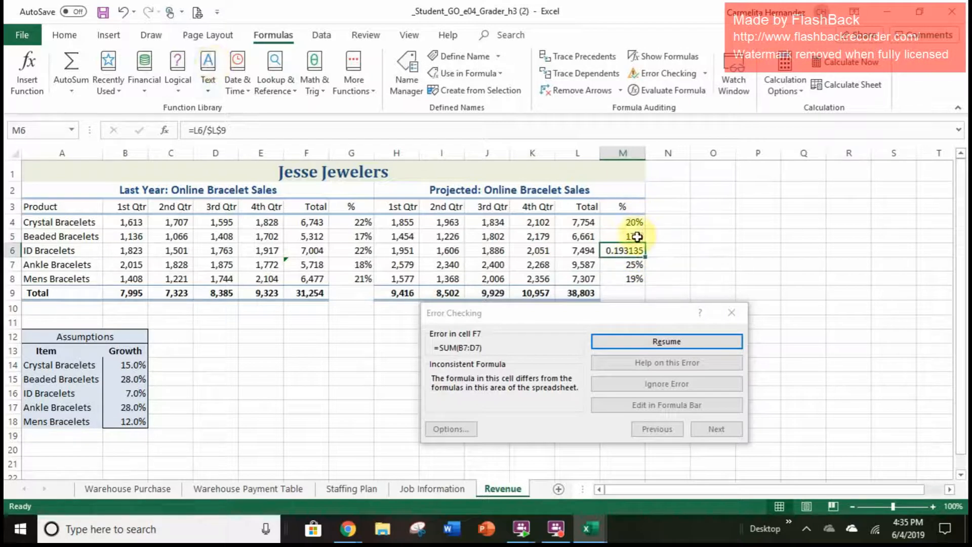
pyautogui.click(637, 236)
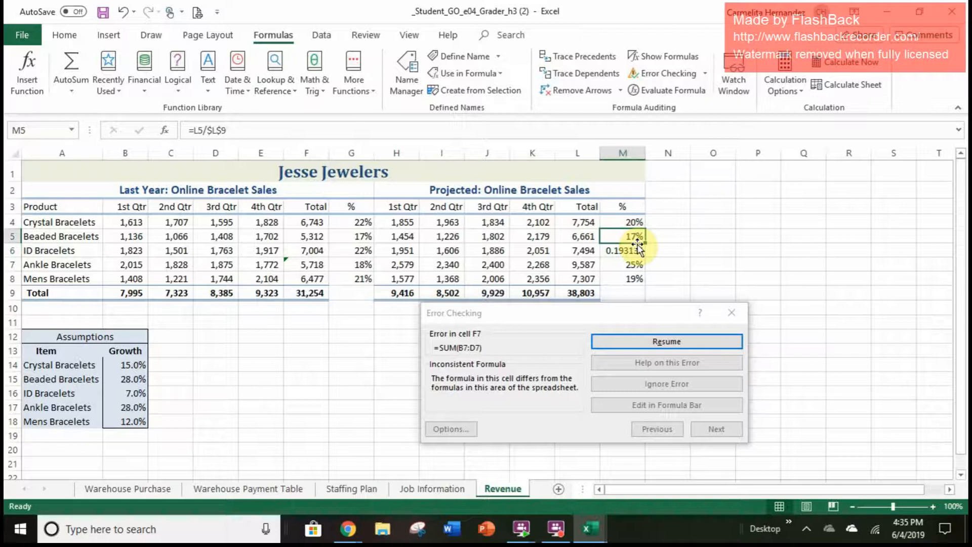
pyautogui.click(635, 249)
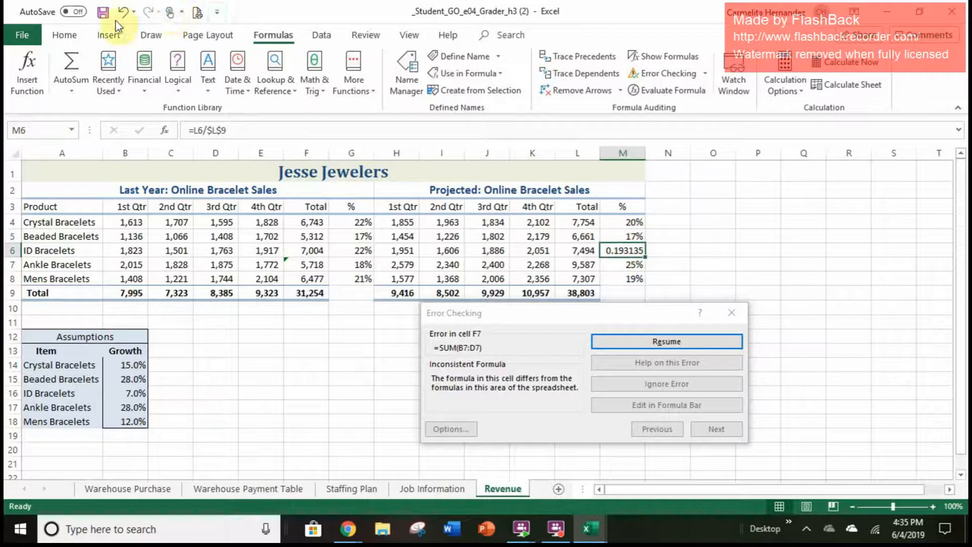
pyautogui.doubleClick(64, 35)
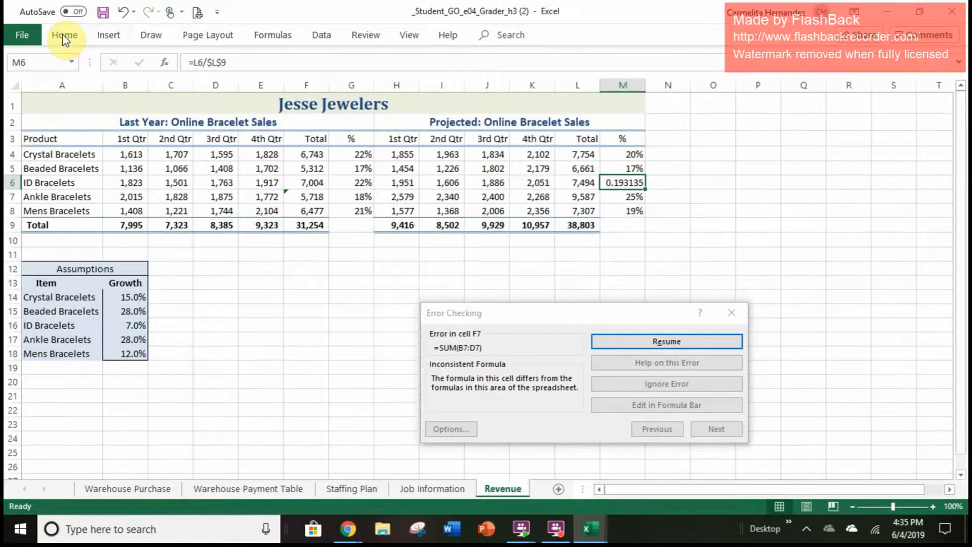
pyautogui.click(63, 34)
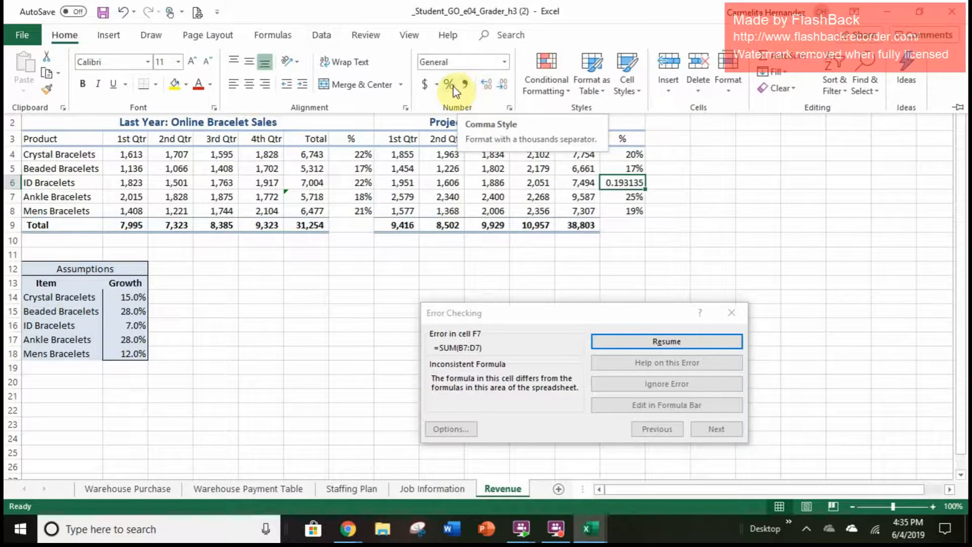
pyautogui.click(451, 85)
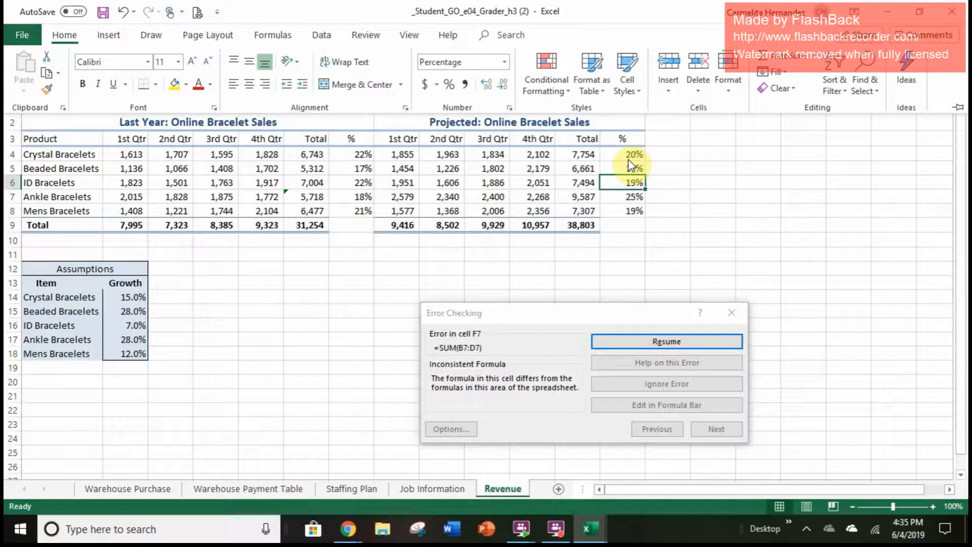
pyautogui.click(643, 327)
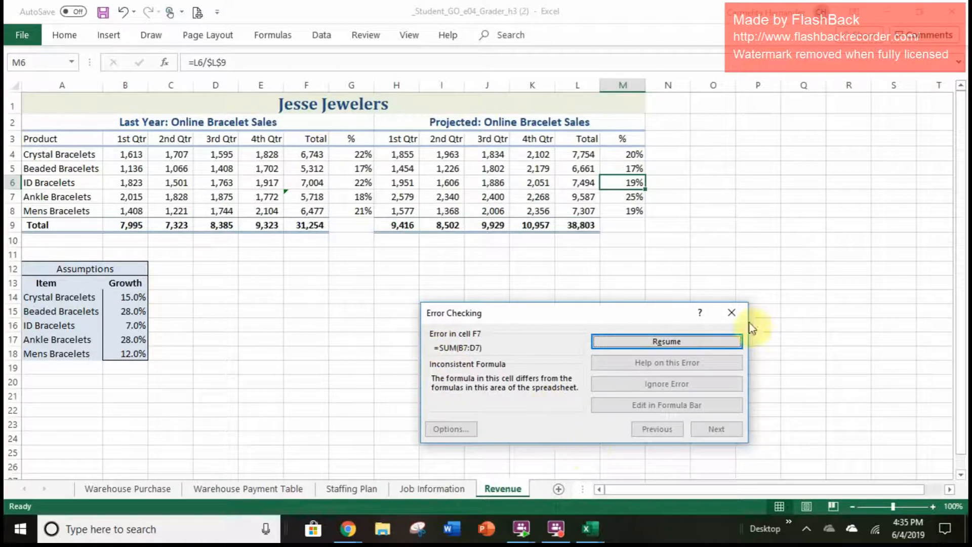
pyautogui.click(732, 312)
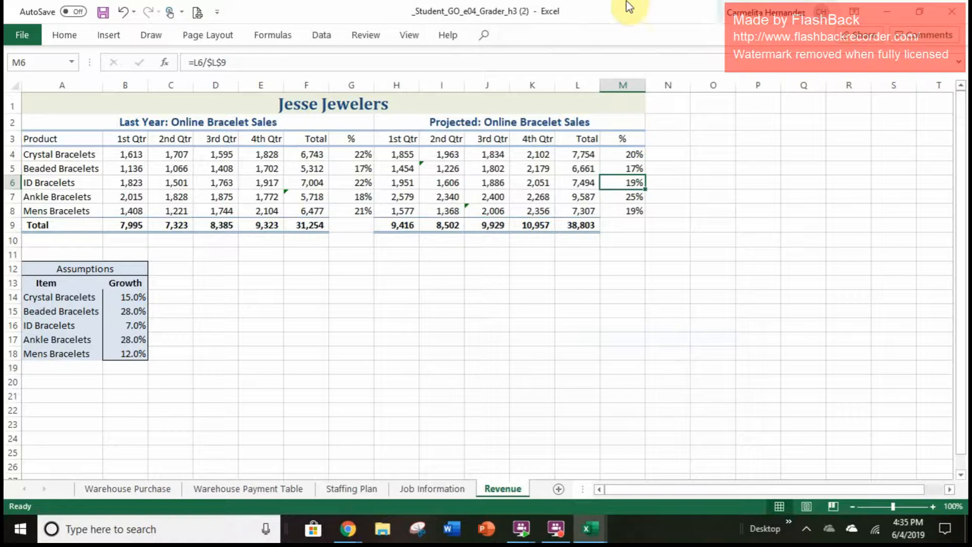
pyautogui.click(596, 4)
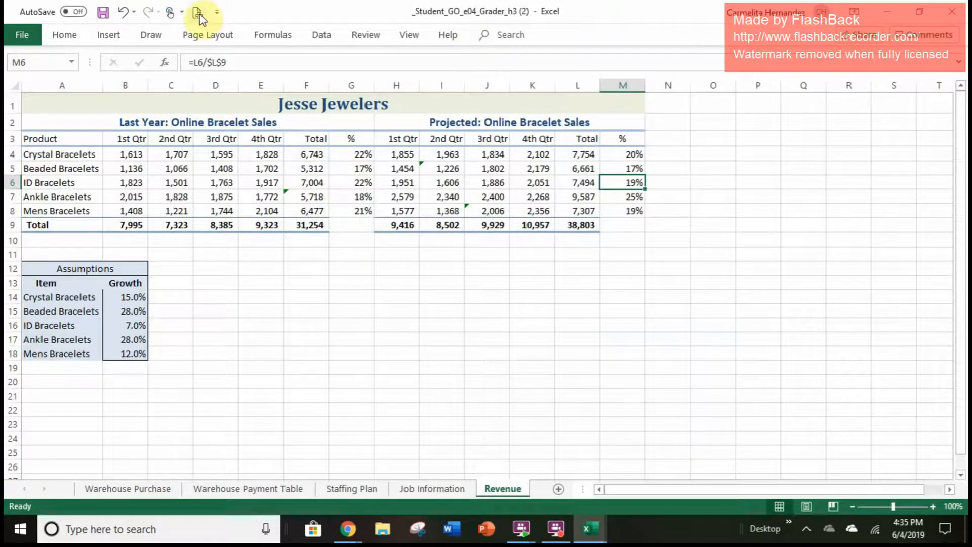
# - Run error checking on the Revenue sheet and update the Ankle Bracelets total formula in F7 to include the omitted adjacent cell
pyautogui.click(110, 34)
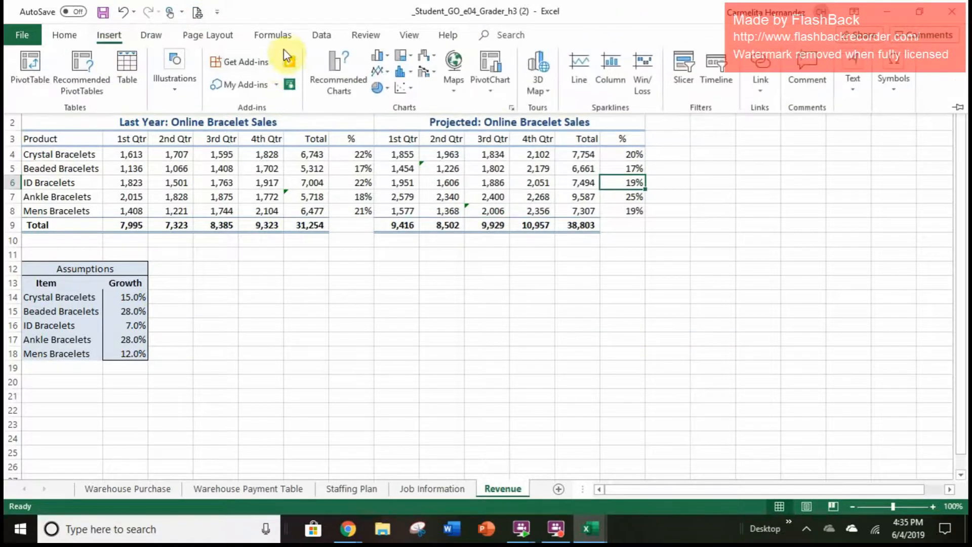
pyautogui.click(273, 35)
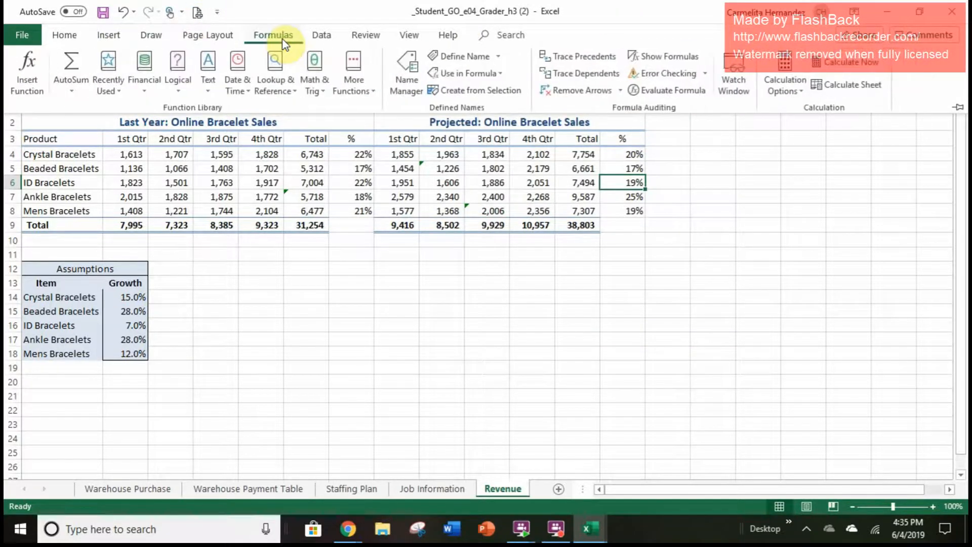
pyautogui.click(666, 76)
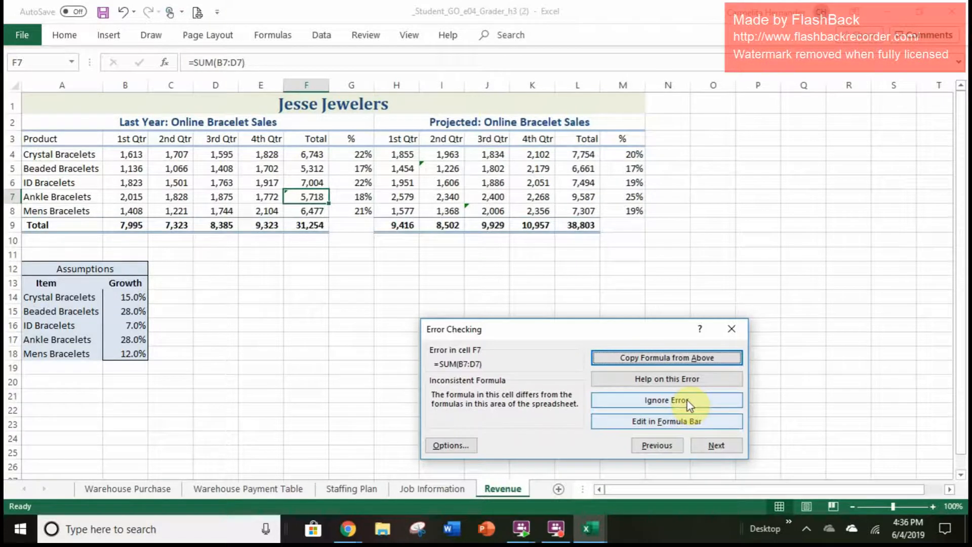
pyautogui.click(714, 447)
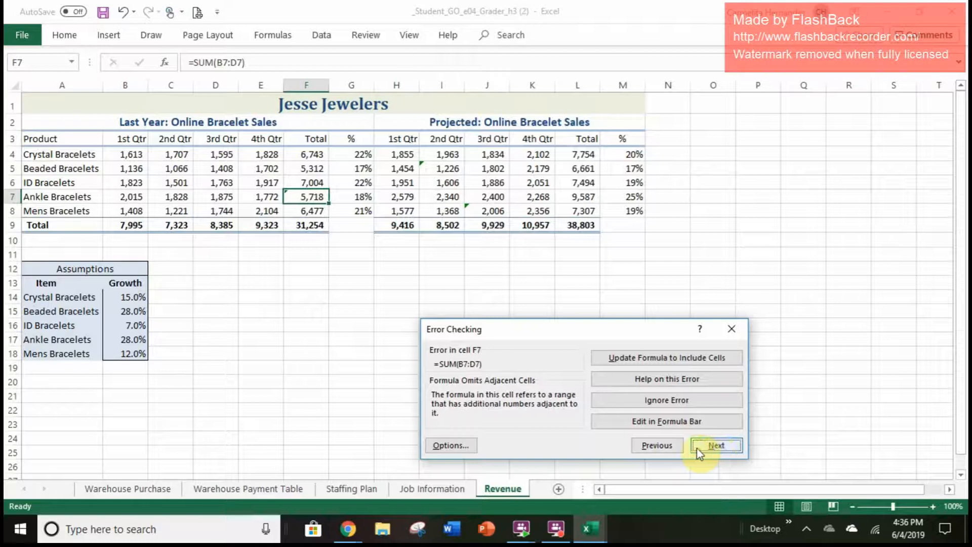
pyautogui.click(671, 444)
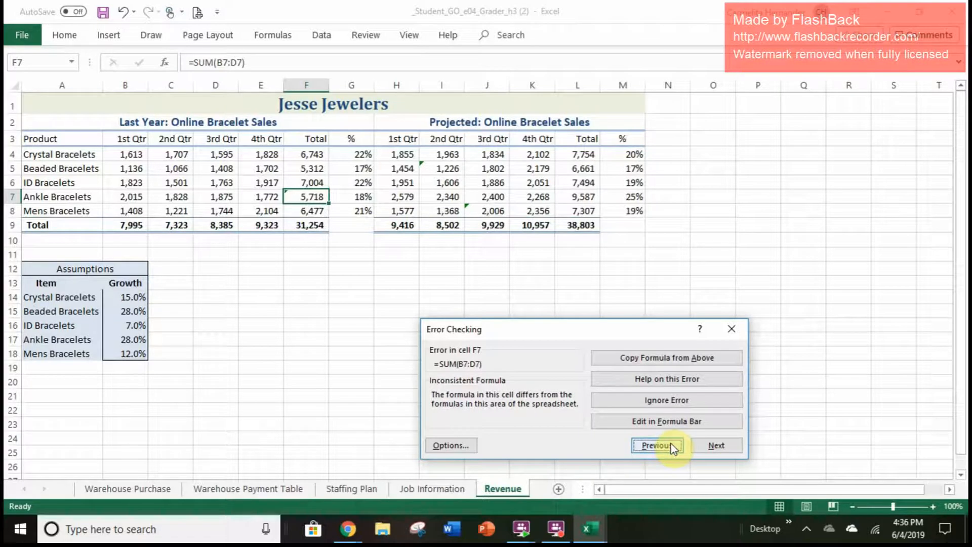
pyautogui.click(683, 358)
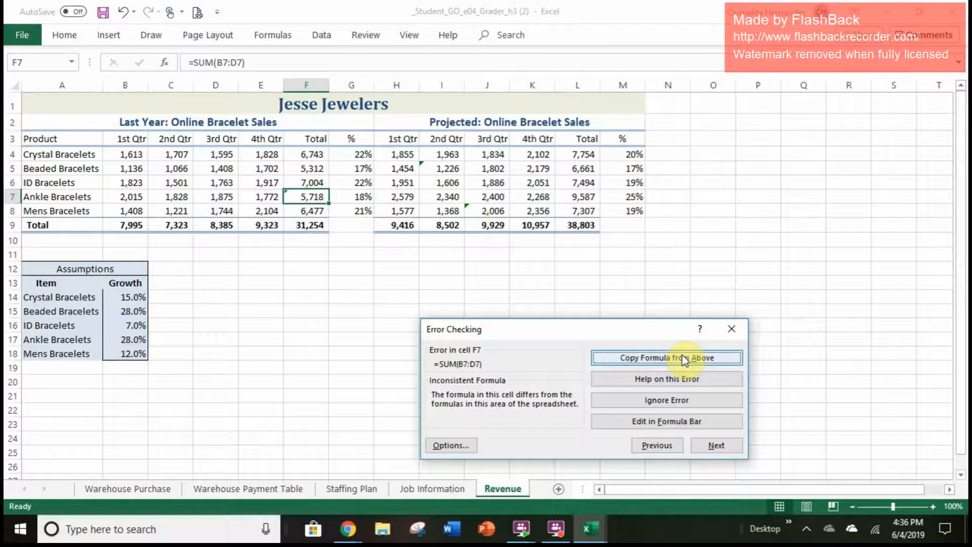
pyautogui.click(715, 445)
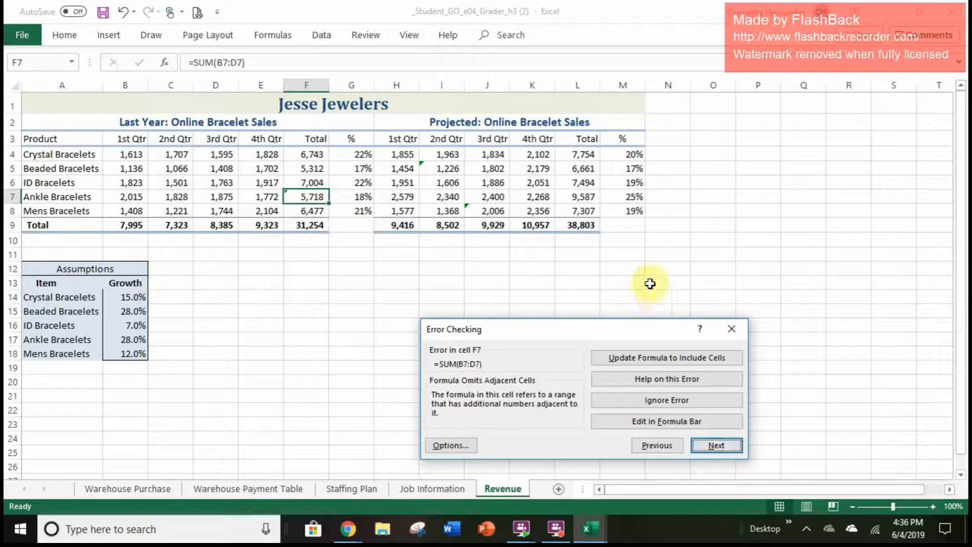
pyautogui.click(674, 364)
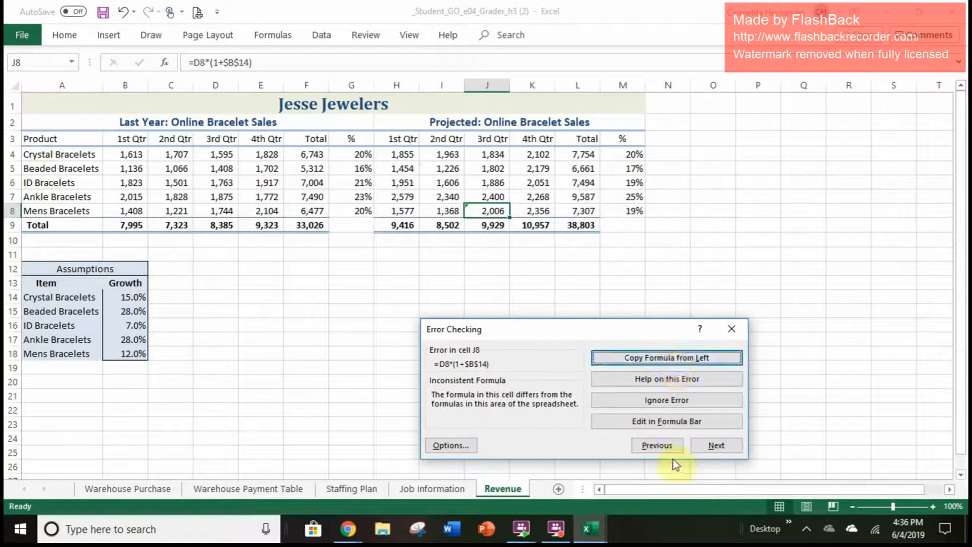
# - Review the remaining inconsistent formula errors in I5 and J8, and finish the error check
pyautogui.click(660, 442)
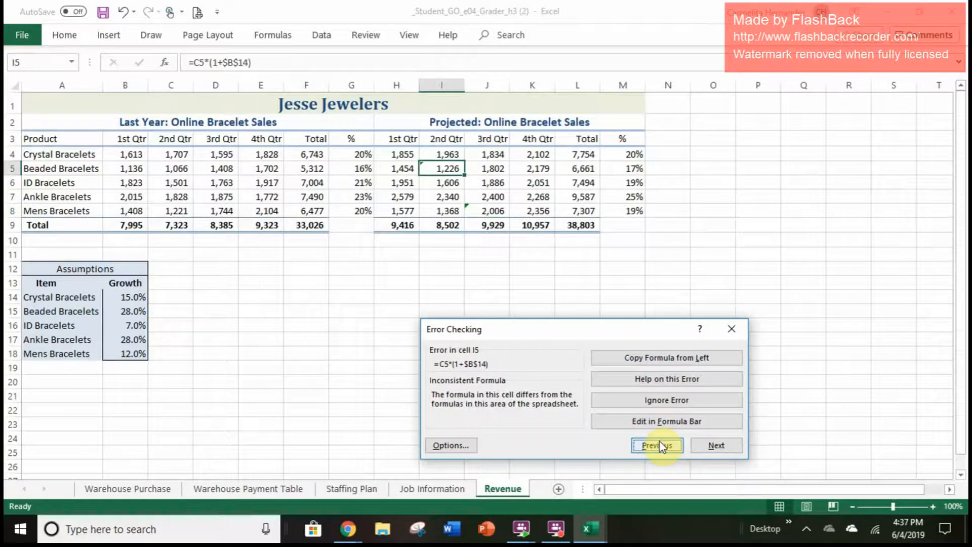
pyautogui.click(661, 443)
pyautogui.click(731, 452)
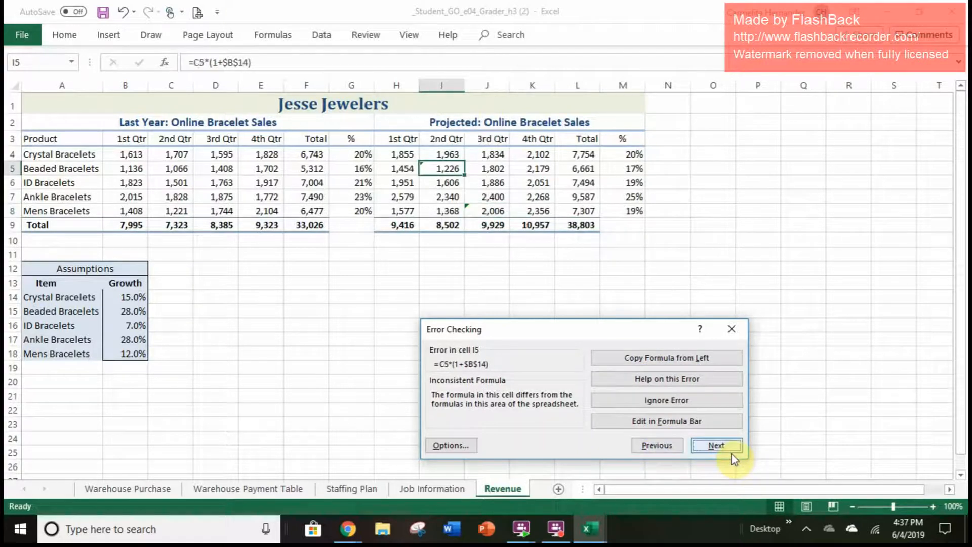
pyautogui.click(731, 454)
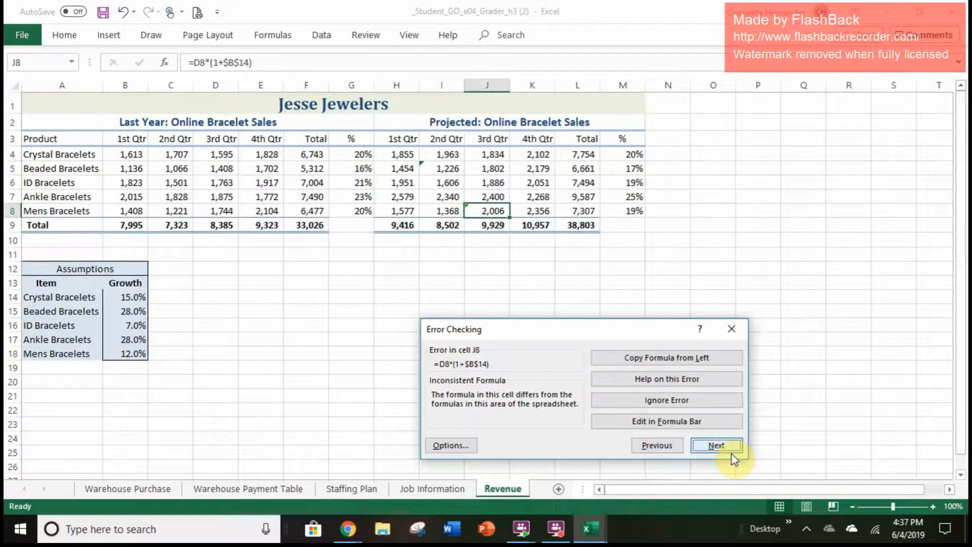
pyautogui.click(733, 453)
pyautogui.click(731, 454)
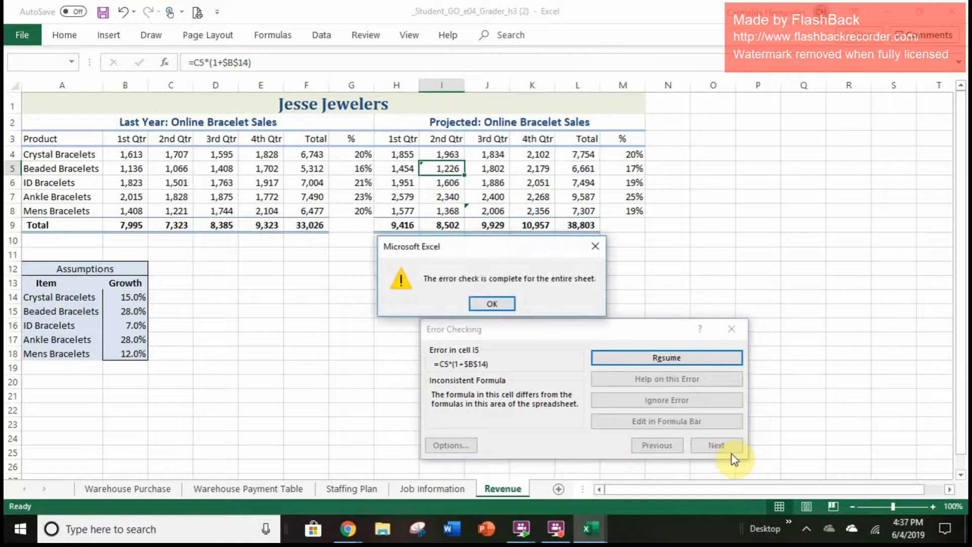
pyautogui.click(491, 301)
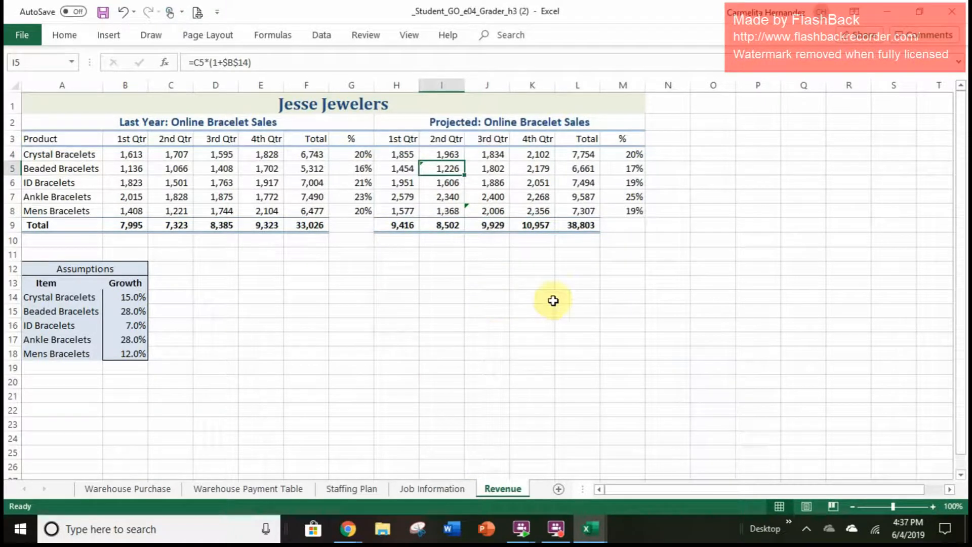
# - Run error checking again, ignore the inconsistent formula error in I5, and finish the check past J8
pyautogui.click(269, 33)
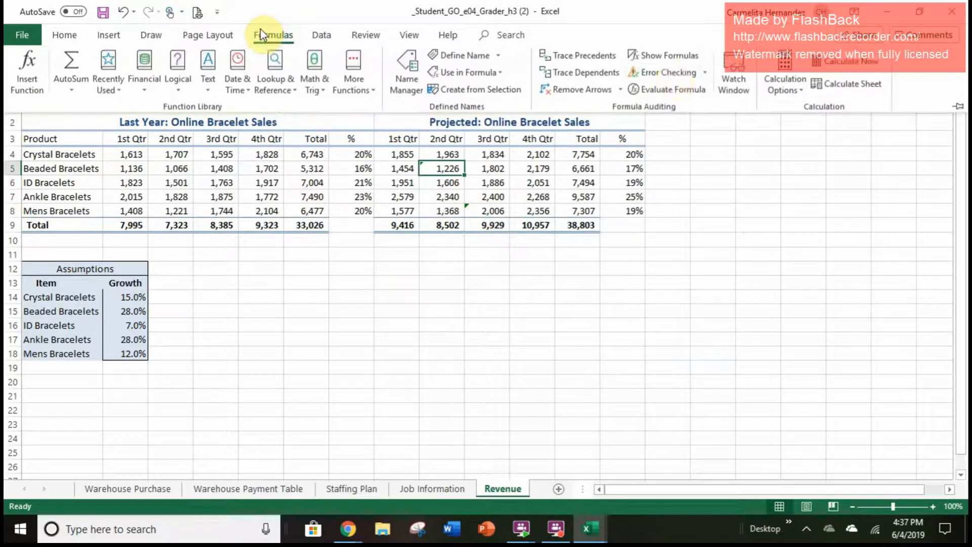
pyautogui.click(669, 73)
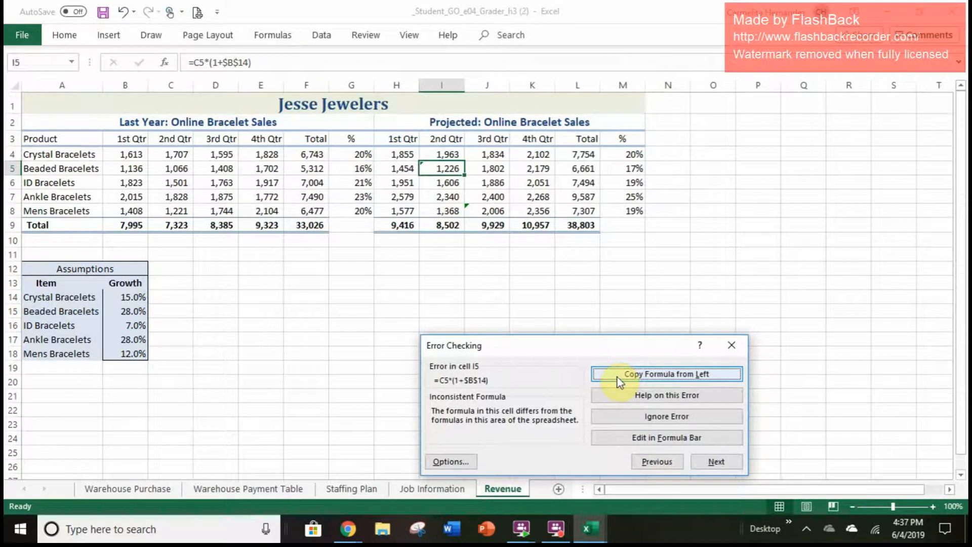
pyautogui.click(639, 423)
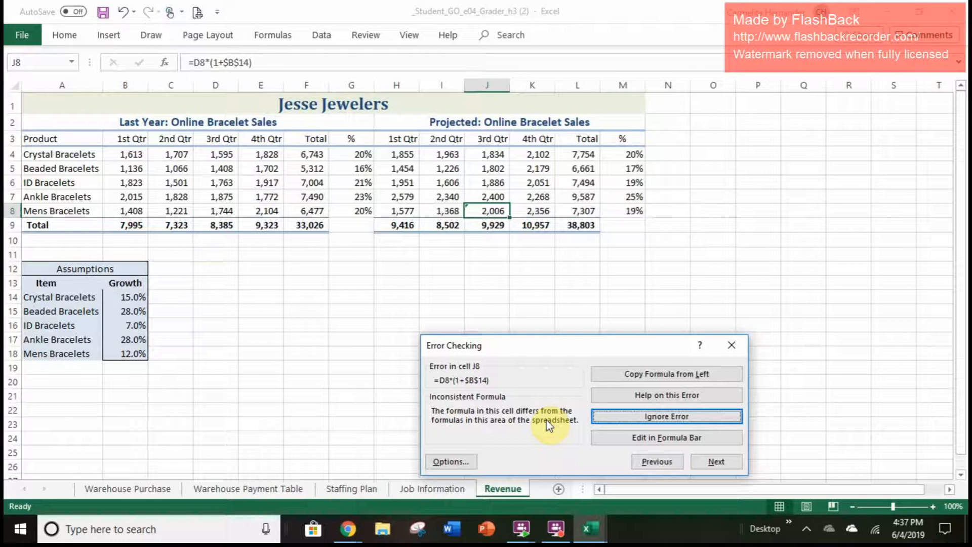
pyautogui.click(639, 378)
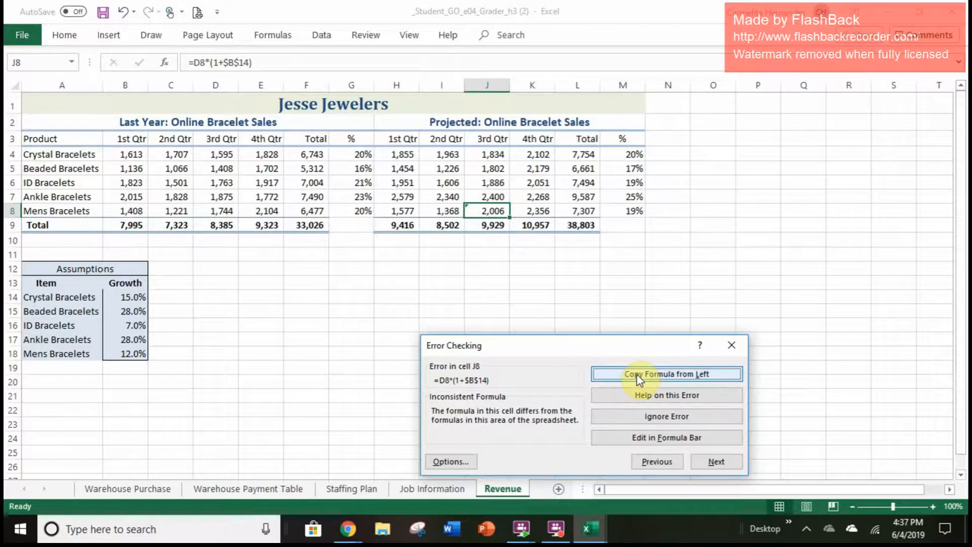
pyautogui.click(737, 465)
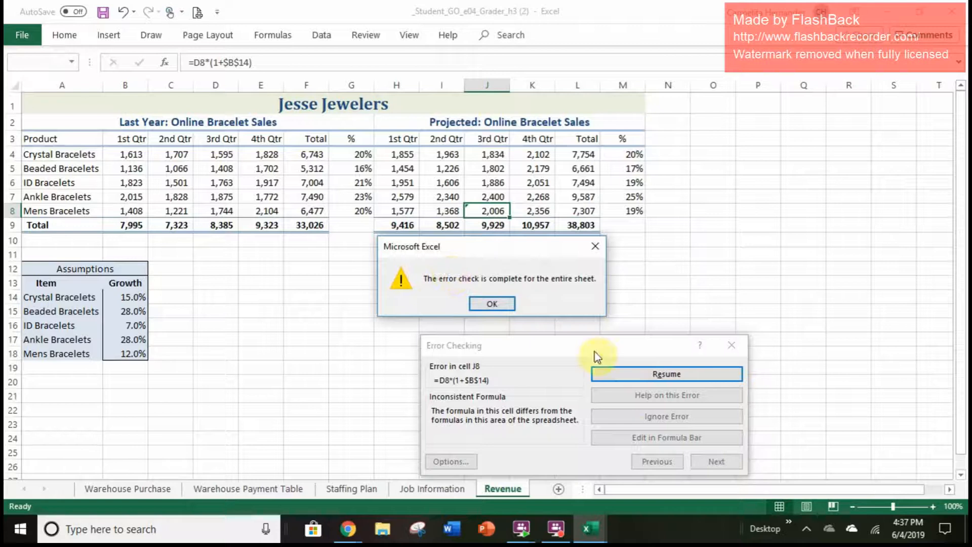
pyautogui.click(491, 303)
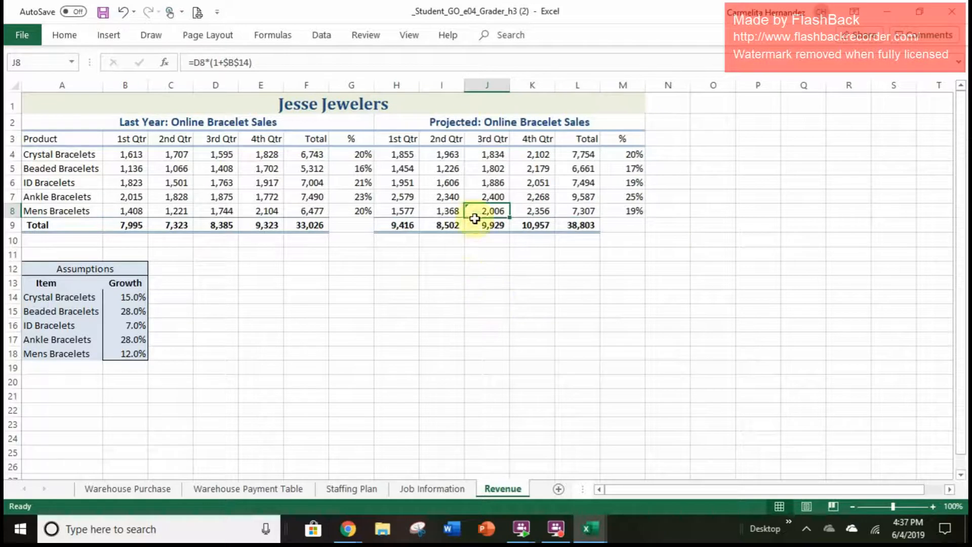
# - Restart error checking at the Mens Bracelets projected 3rd quarter cell J8 and trace its precedents
pyautogui.moveTo(479, 208)
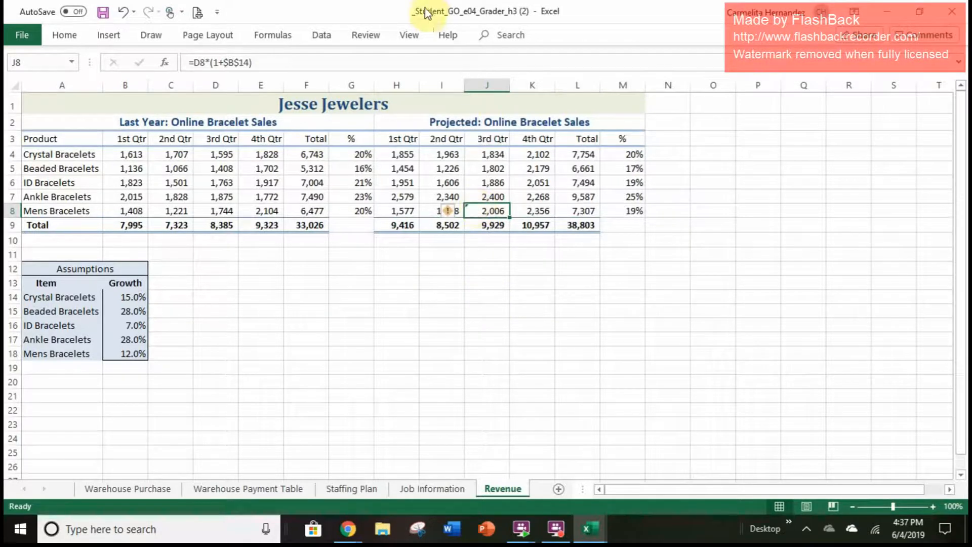
pyautogui.click(273, 34)
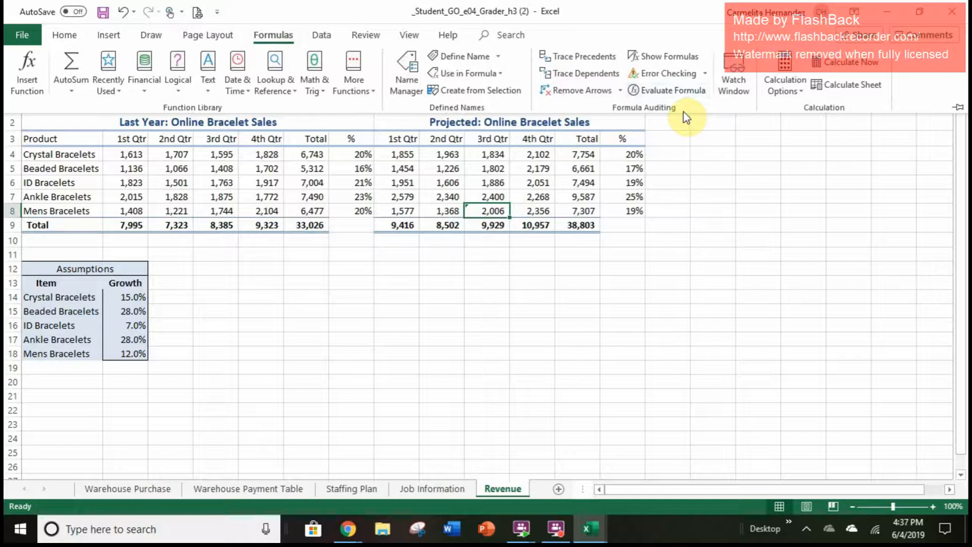
pyautogui.click(660, 65)
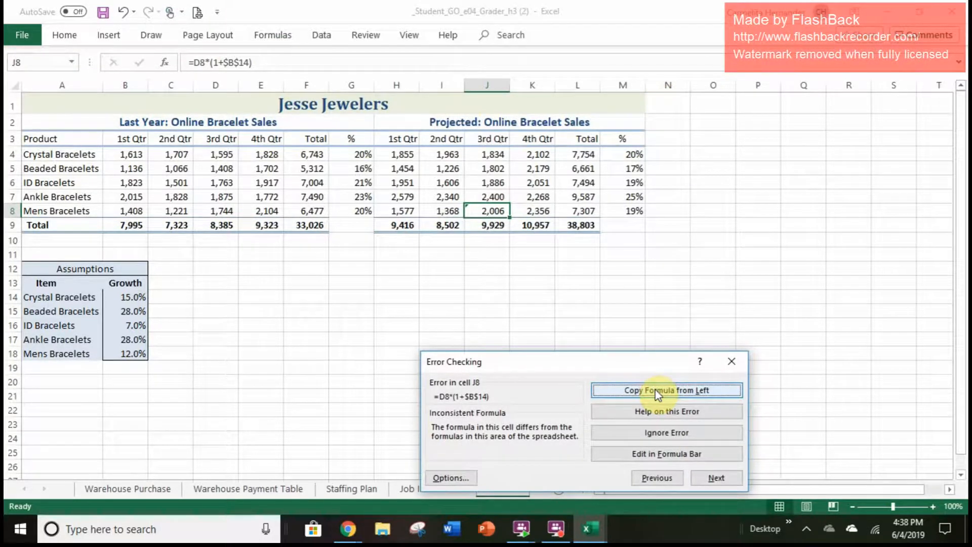
pyautogui.click(276, 36)
pyautogui.click(575, 52)
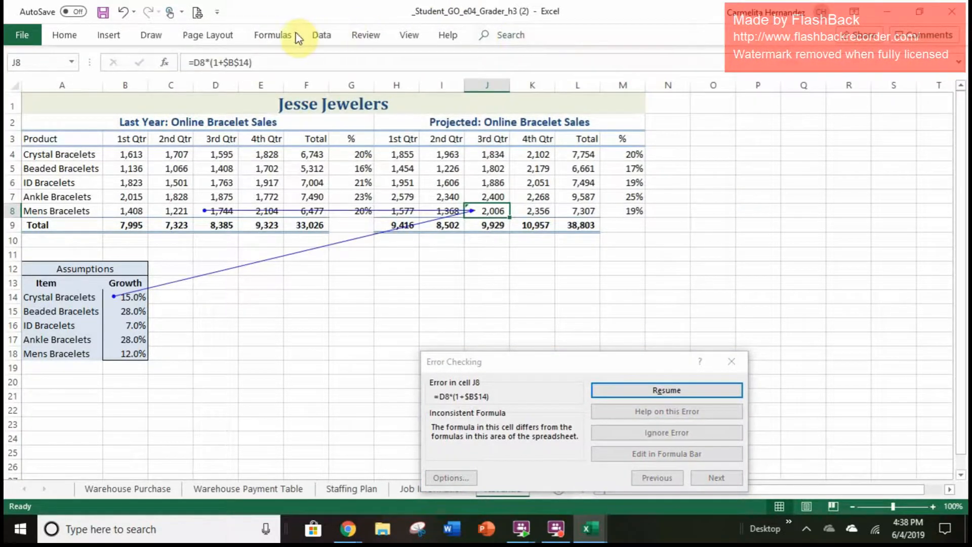
# - Resume error checking, try to correct J8 by copying the formula from the cell to its left, and finish the check
pyautogui.click(276, 35)
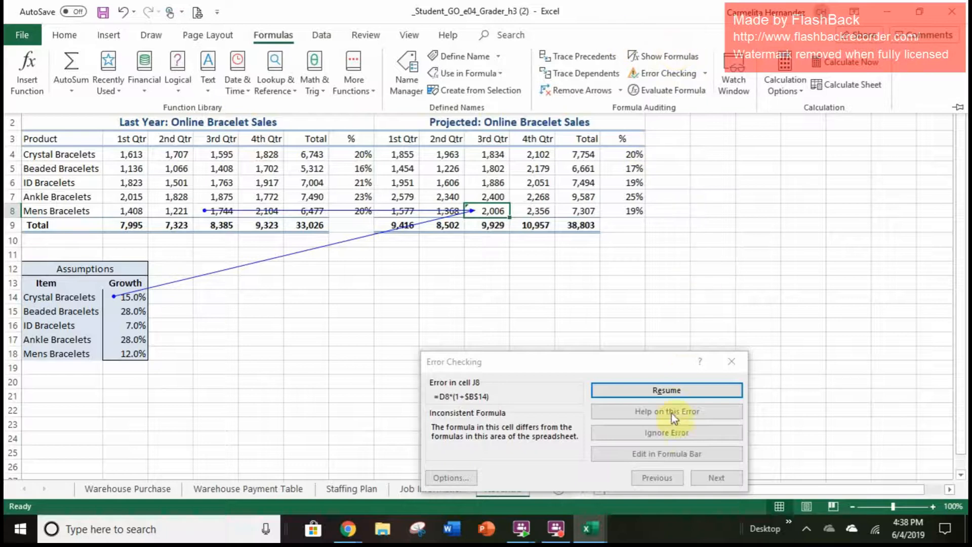
pyautogui.click(669, 392)
pyautogui.click(669, 390)
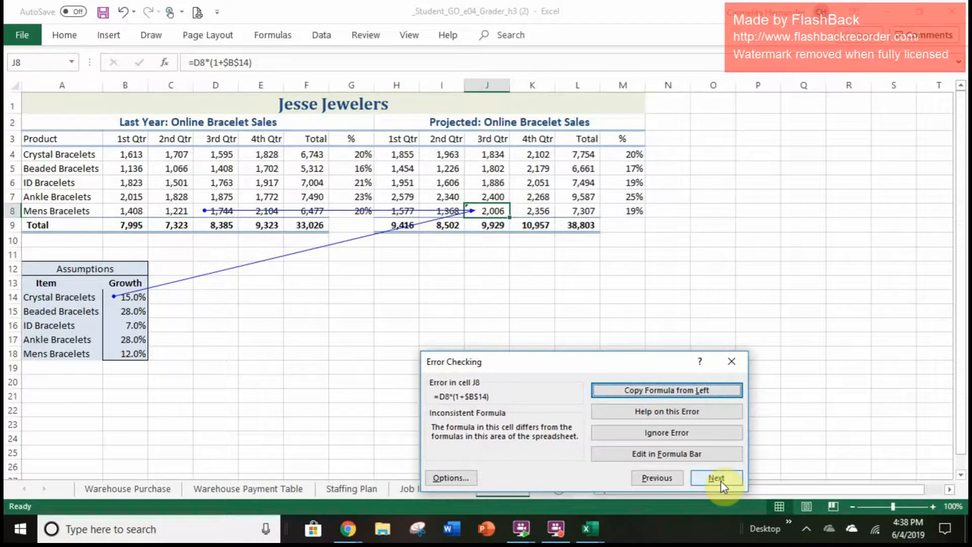
pyautogui.click(680, 392)
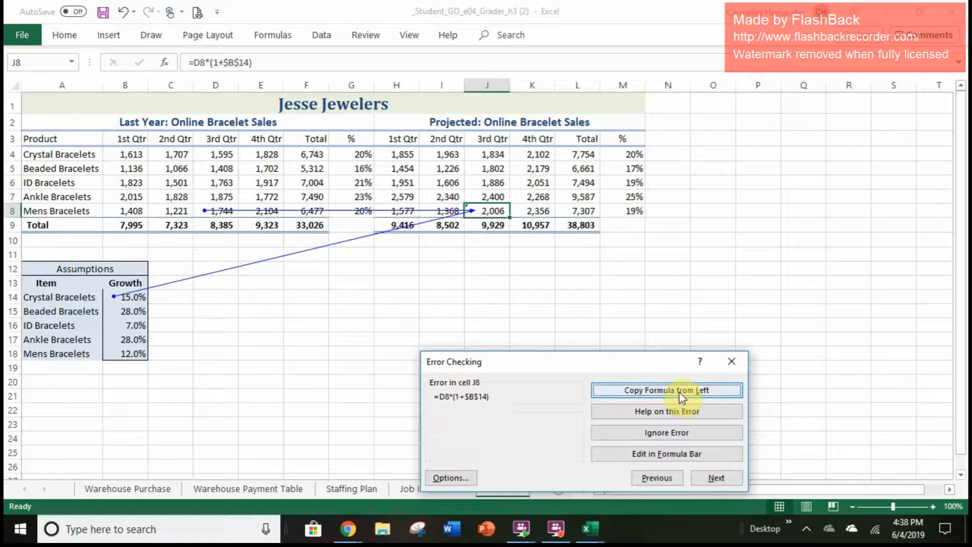
pyautogui.click(455, 216)
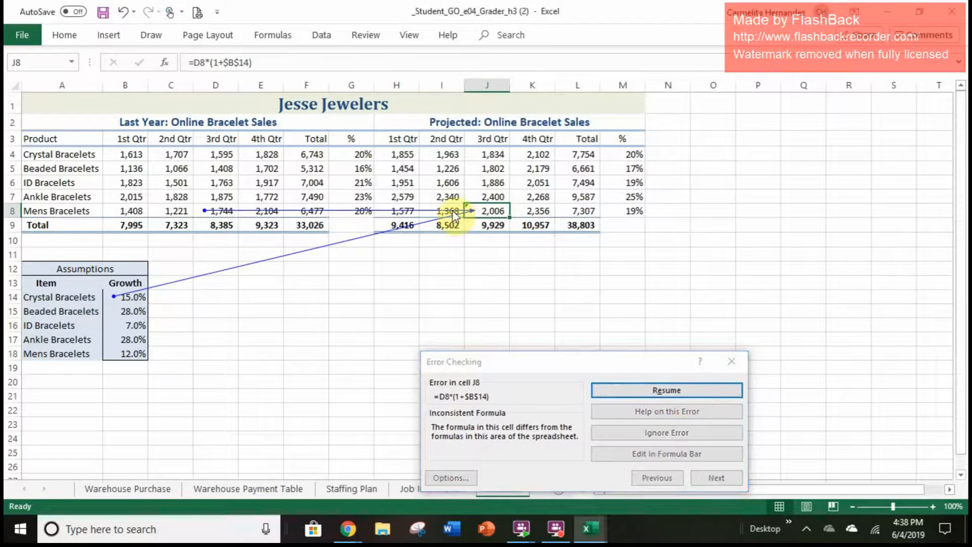
pyautogui.click(697, 389)
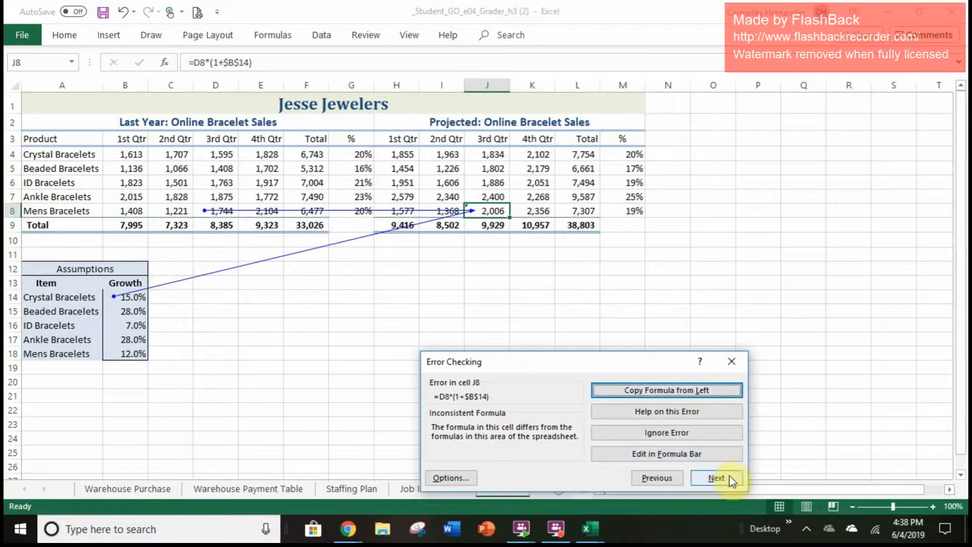
pyautogui.click(716, 477)
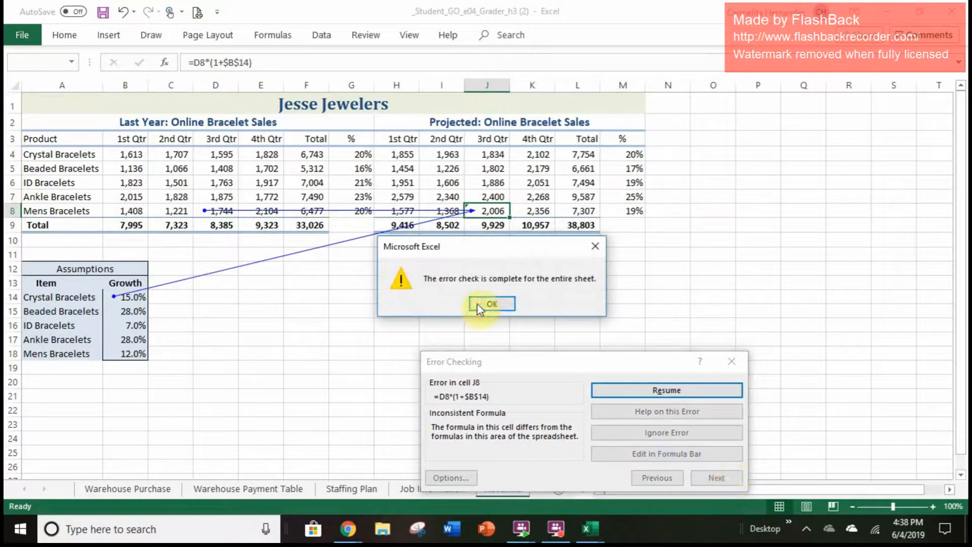
pyautogui.click(477, 305)
pyautogui.click(476, 302)
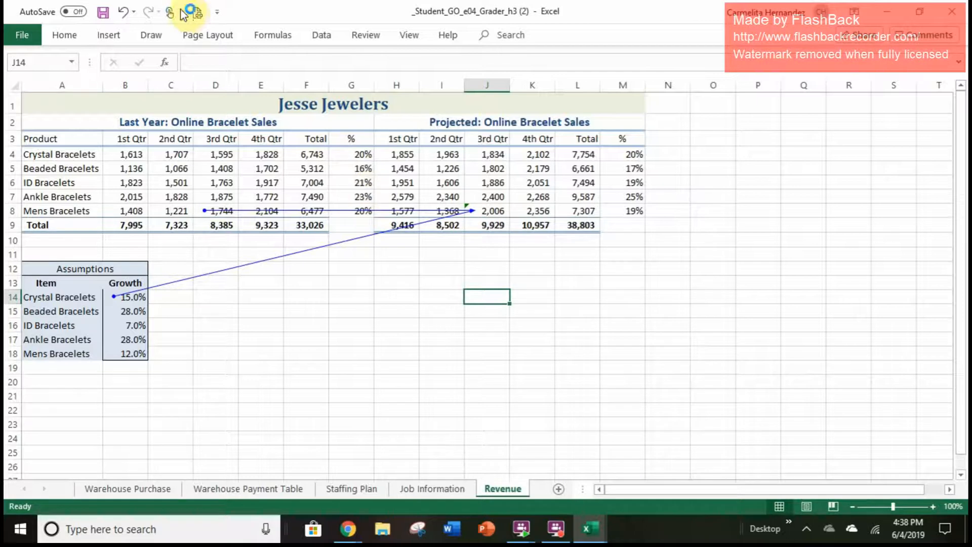
# - Undo and redo the entry of 4 positions in C10 on Staffing Plan, and view the Job Information sheet
pyautogui.click(62, 34)
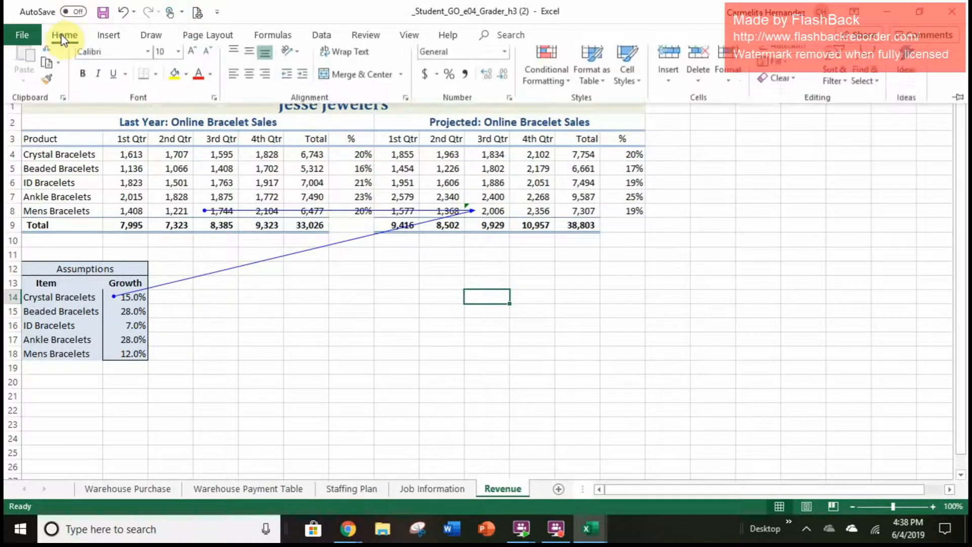
pyautogui.click(21, 34)
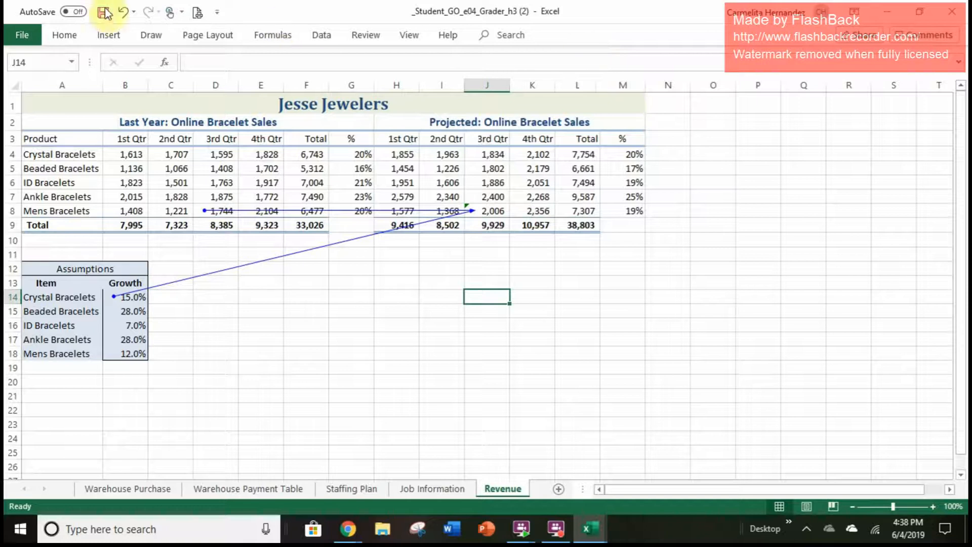
pyautogui.click(121, 12)
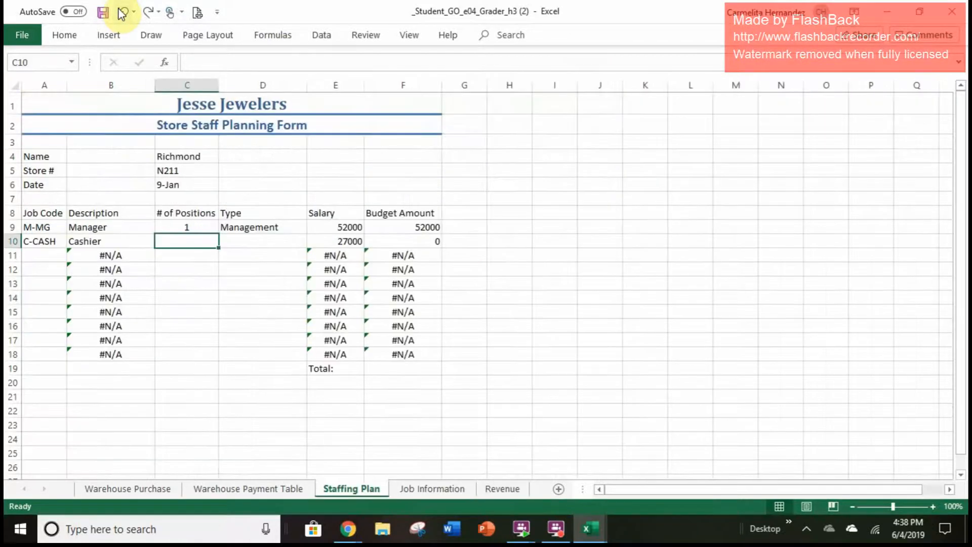
pyautogui.click(148, 12)
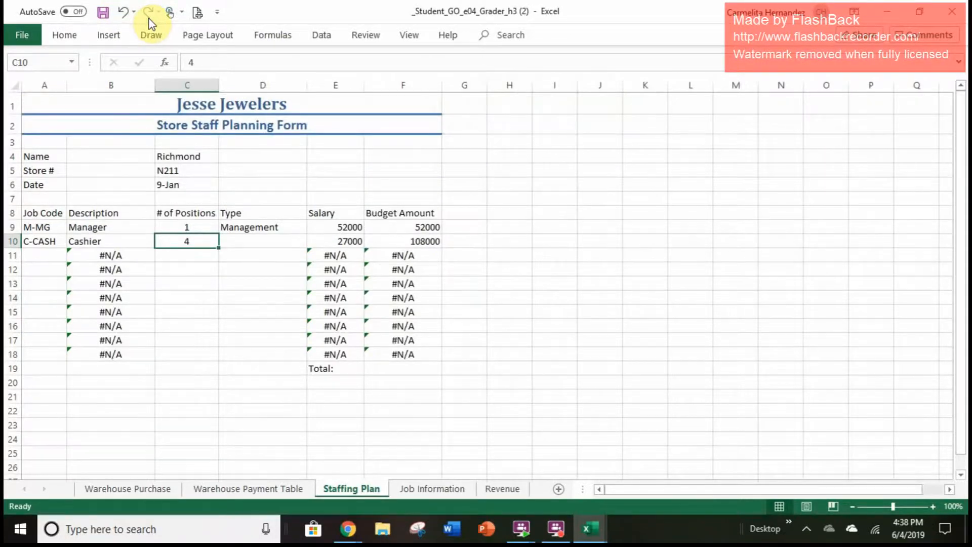
pyautogui.click(435, 490)
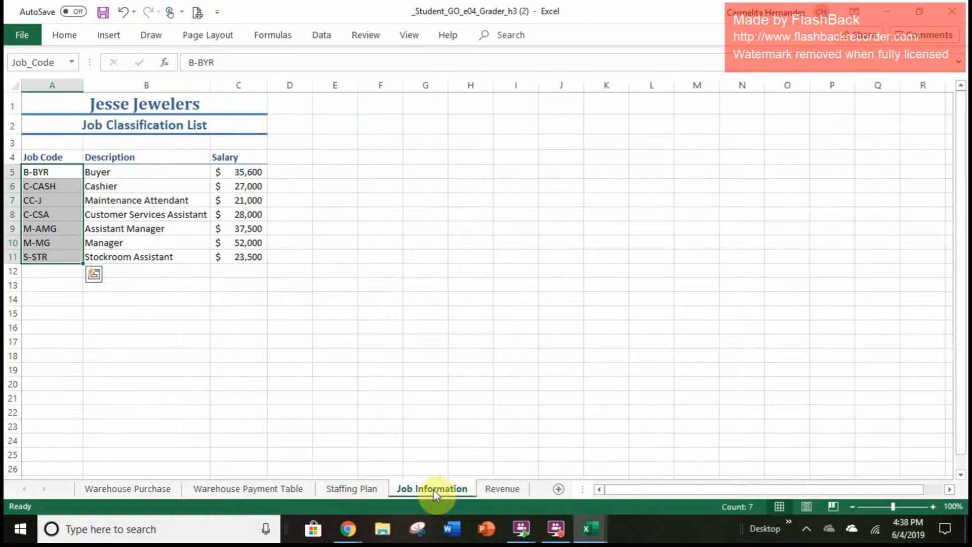
# - Return to the Revenue sheet and close the _Student_GO_e04_Grader_h3 (2) workbook without saving its changes
pyautogui.click(499, 489)
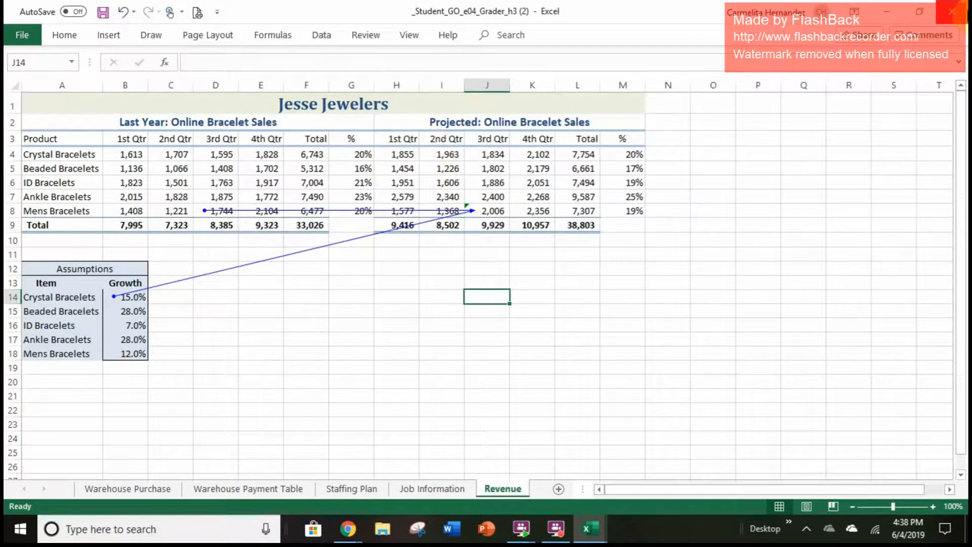
pyautogui.click(952, 11)
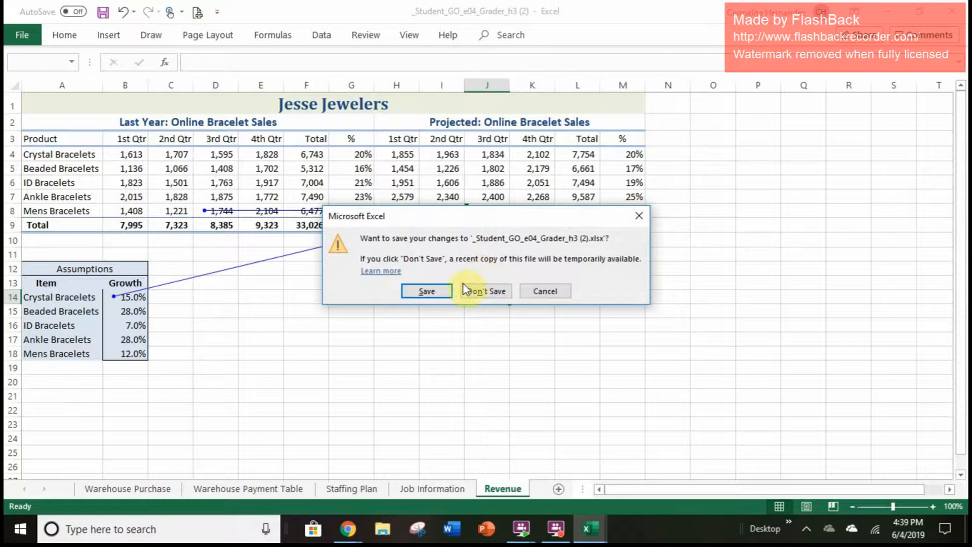
pyautogui.click(494, 291)
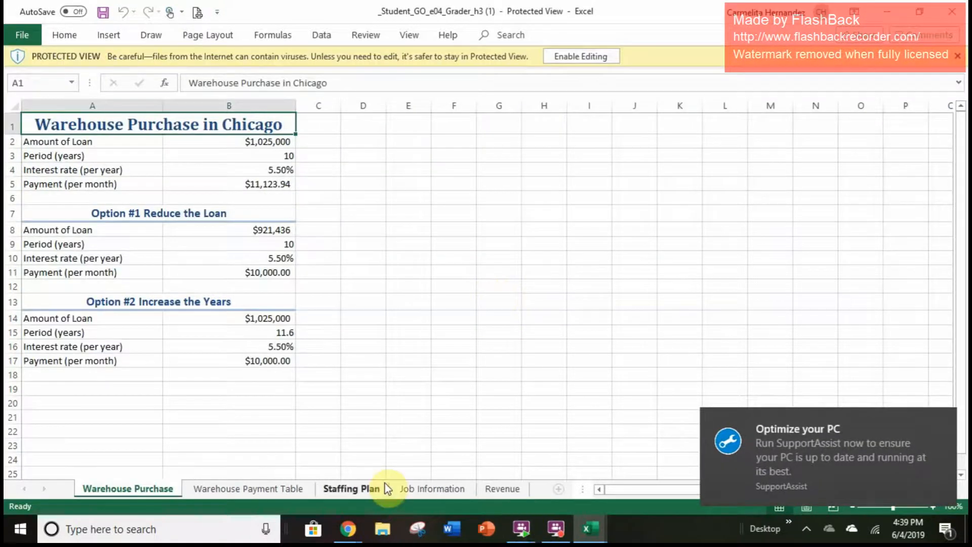
# - Enable editing in the _Student_GO_e04_Grader_h3 (1) workbook, switch to its Revenue sheet and dismiss the Office update notice
pyautogui.click(581, 56)
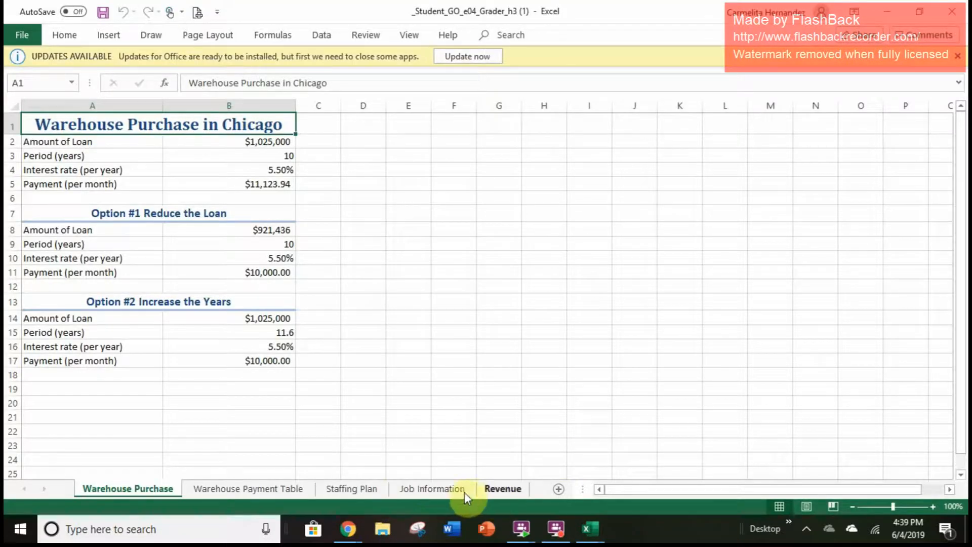
pyautogui.click(500, 491)
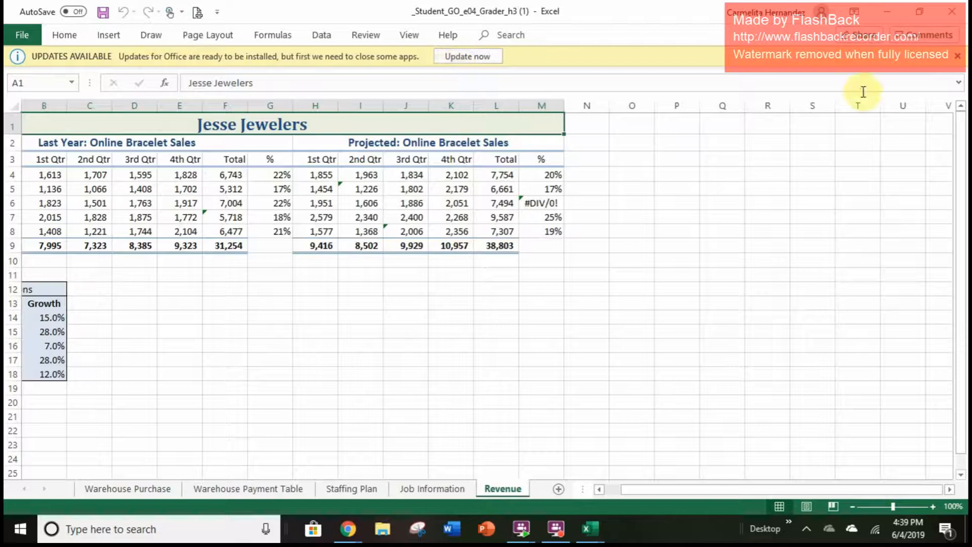
pyautogui.click(957, 56)
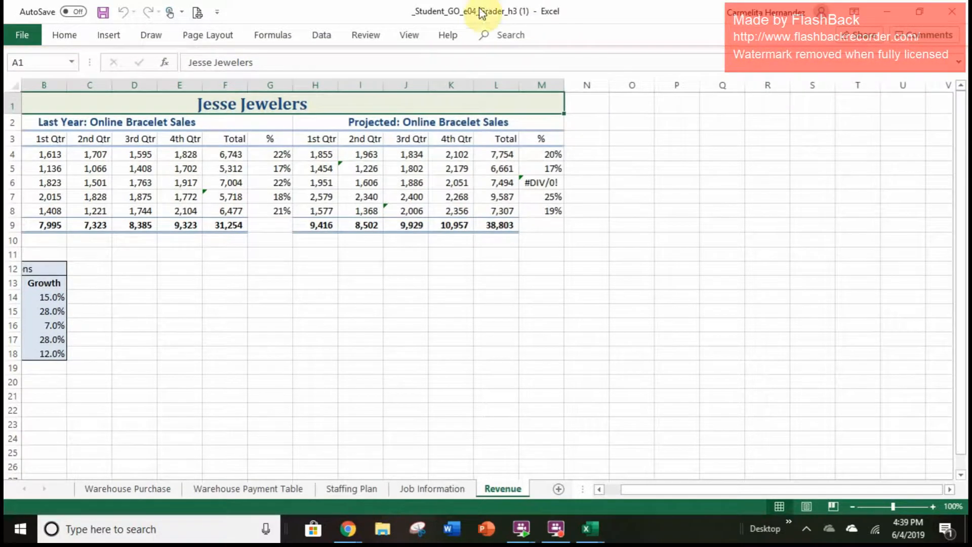
pyautogui.click(290, 36)
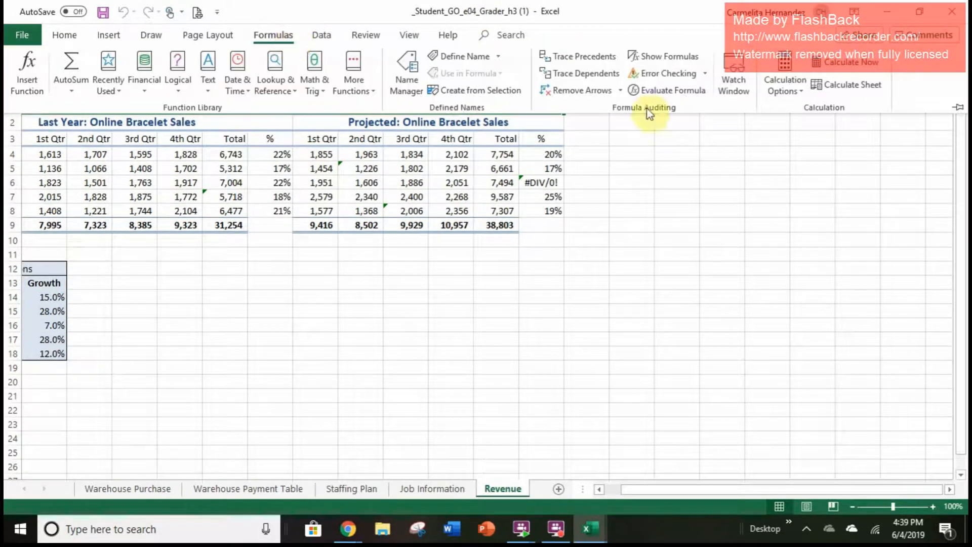
pyautogui.click(579, 56)
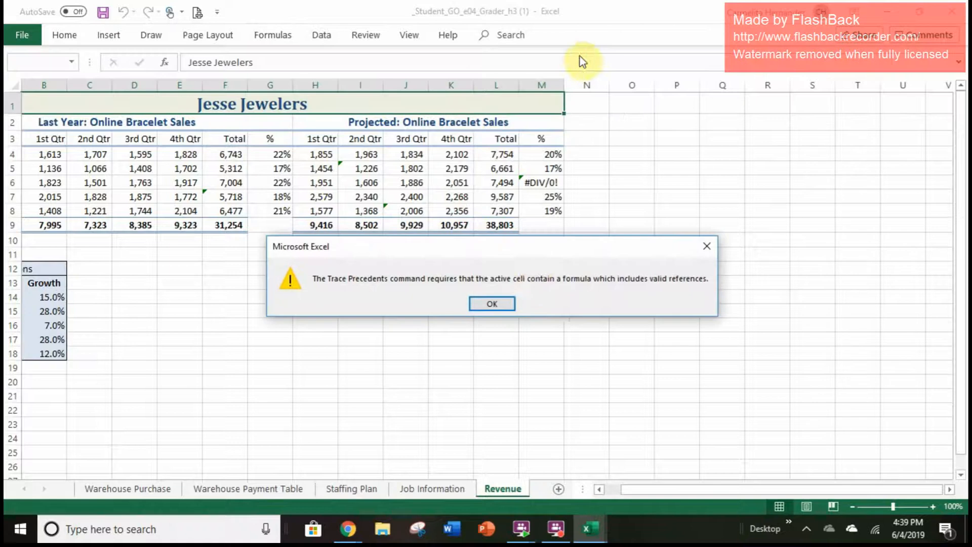
pyautogui.click(507, 303)
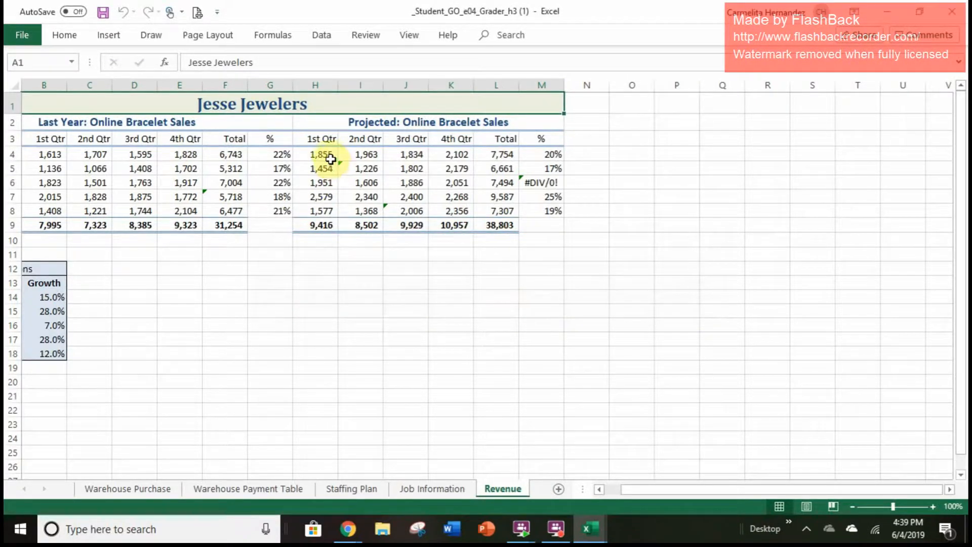
# - Start error checking at the Beaded Bracelets projected 2nd quarter cell I5 and correct its formula to =C5*(1+$B$15)
pyautogui.click(362, 169)
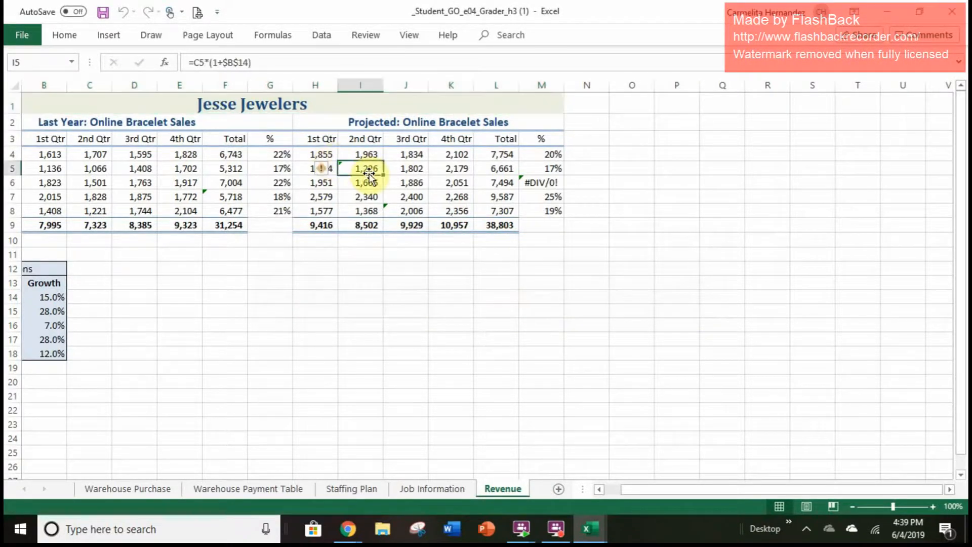
pyautogui.click(283, 32)
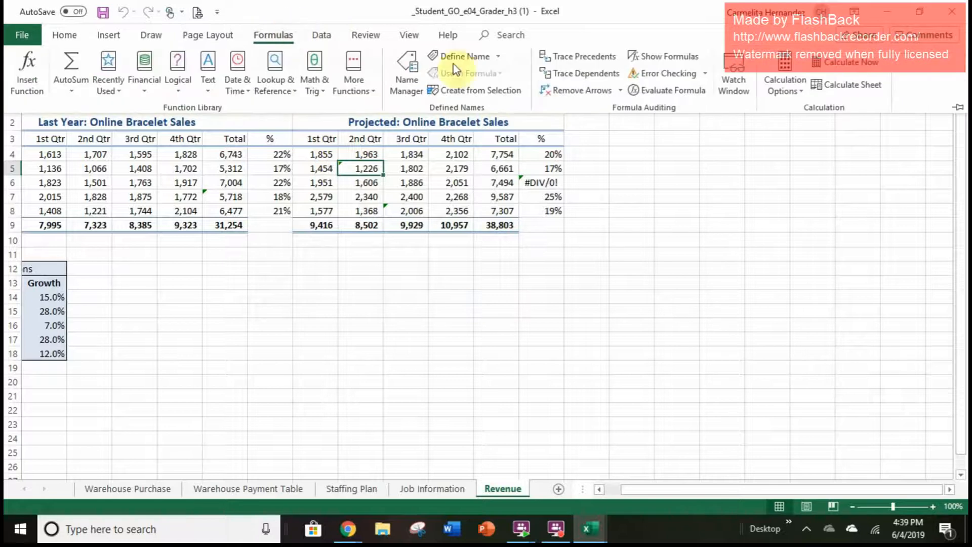
pyautogui.click(680, 76)
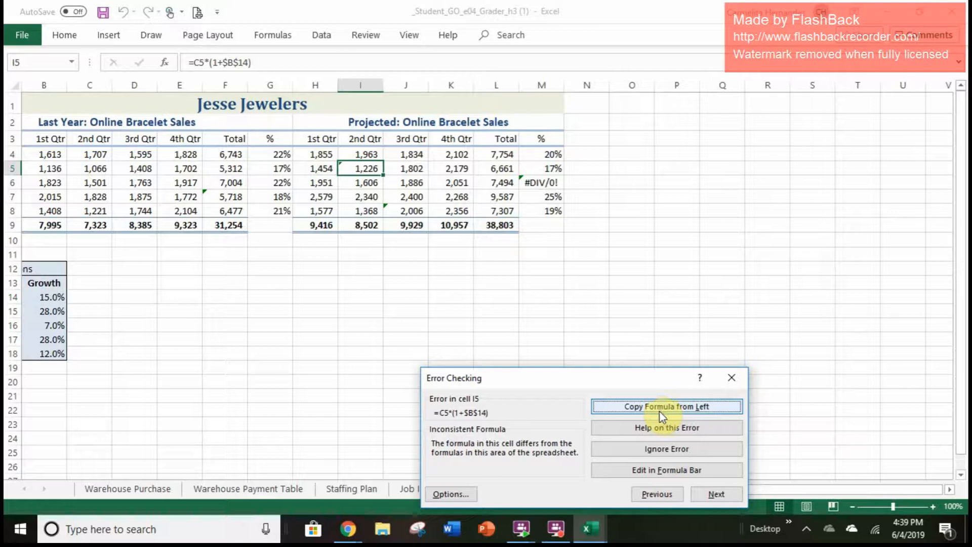
pyautogui.click(661, 471)
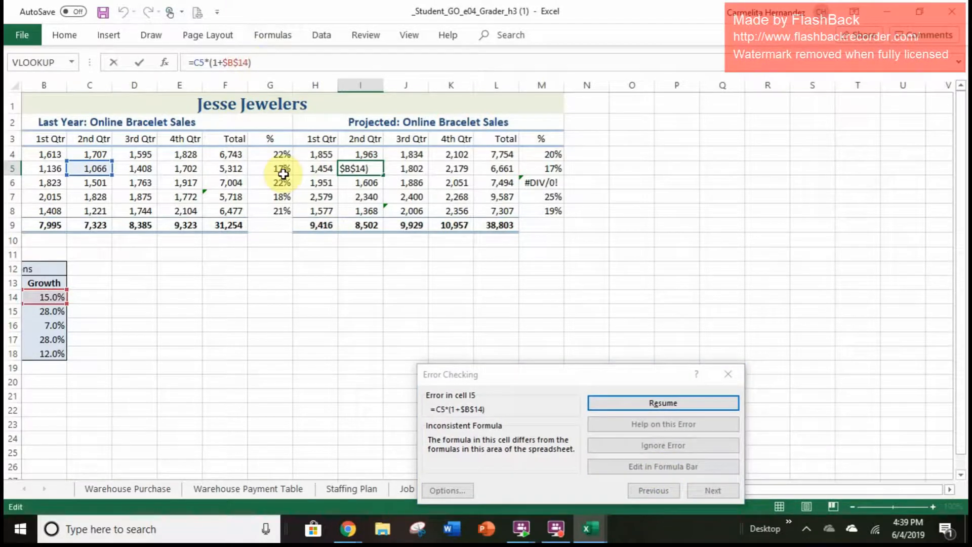
pyautogui.press('BackSpace')
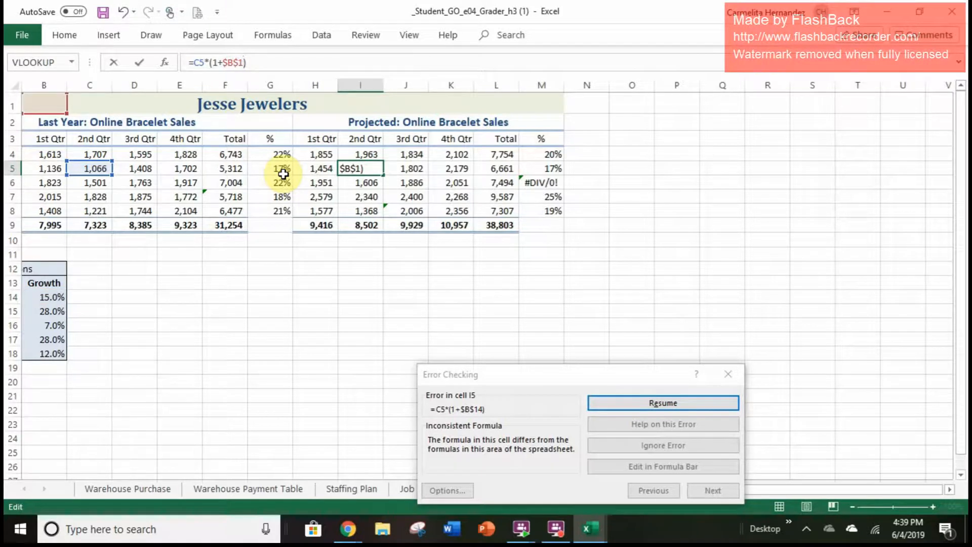
pyautogui.write('5')
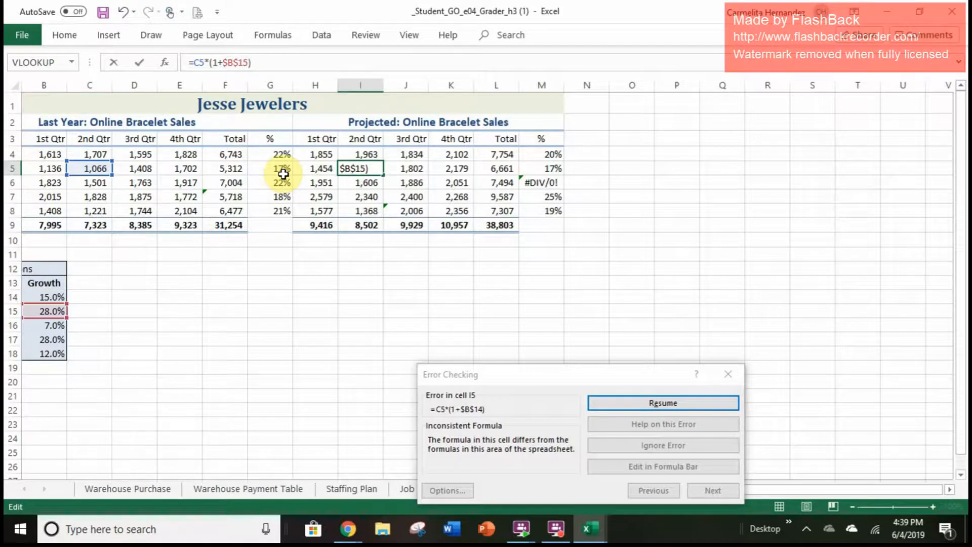
pyautogui.press('Return')
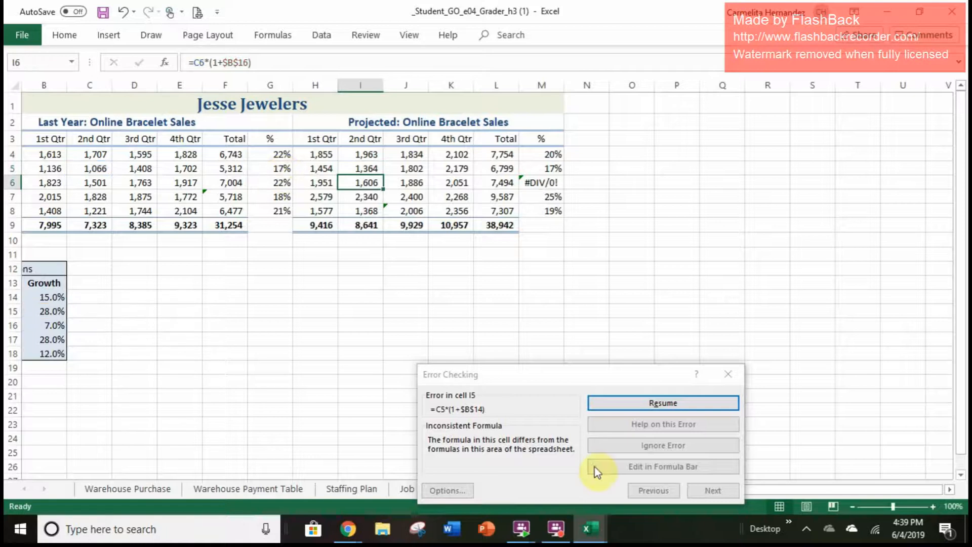
# - Resume error checking, correct the ID Bracelets projected percentage formula in M6 to =L6/$L$9, and continue the check
pyautogui.click(628, 404)
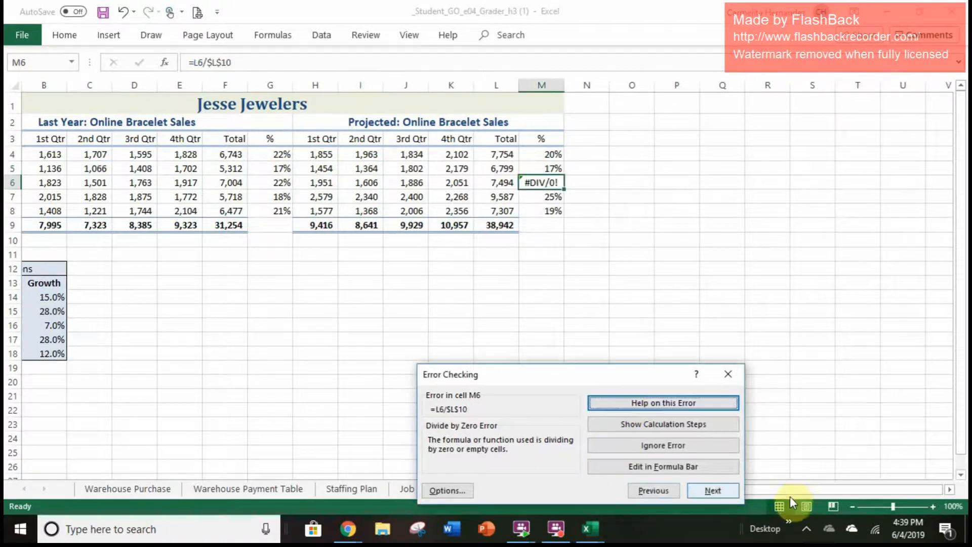
pyautogui.moveTo(793, 493); pyautogui.dragTo(758, 504)
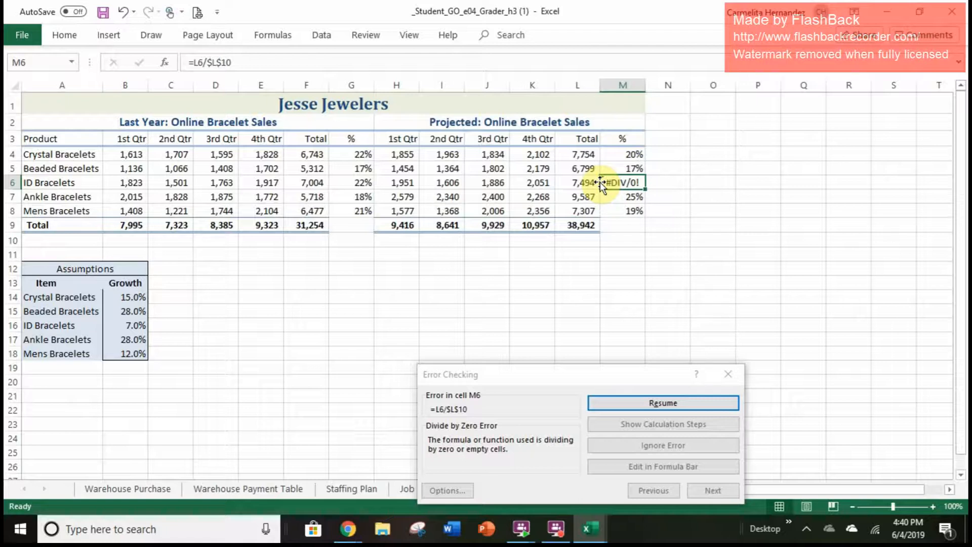
pyautogui.click(232, 63)
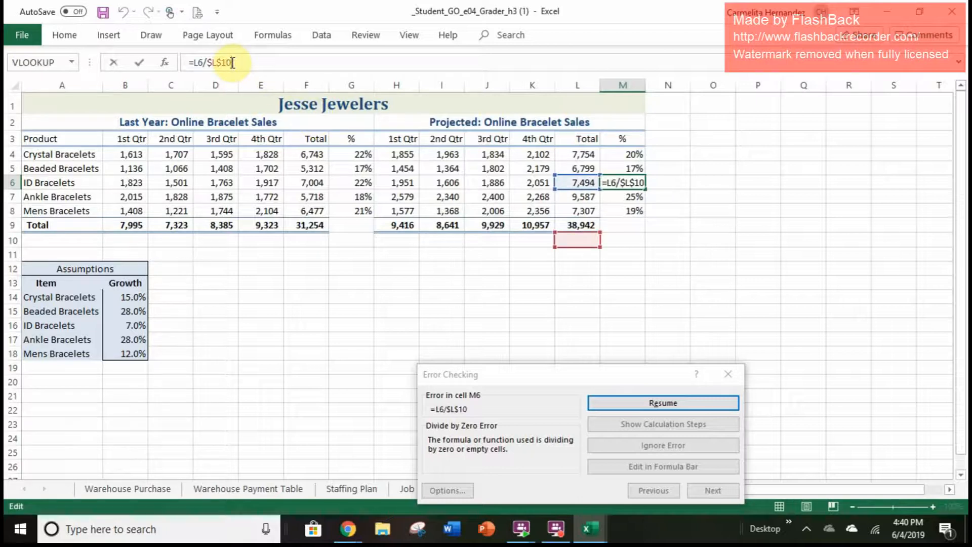
pyautogui.press('BackSpace')
pyautogui.press('BackSpace')
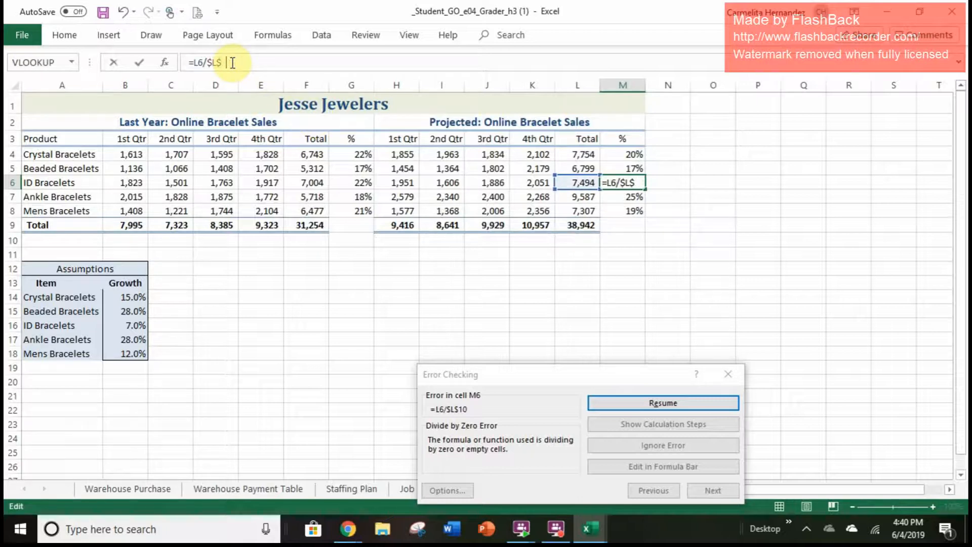
pyautogui.write('9')
pyautogui.click(700, 408)
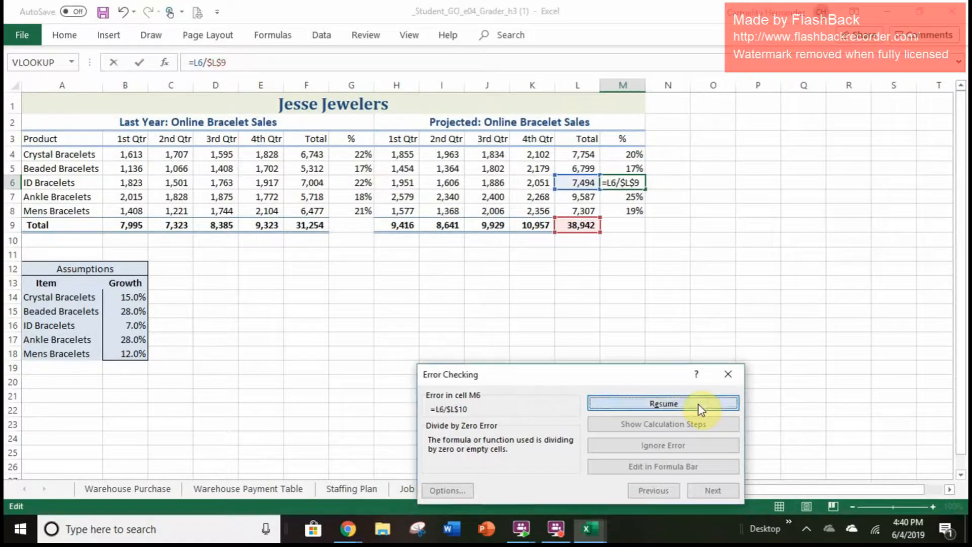
pyautogui.click(700, 408)
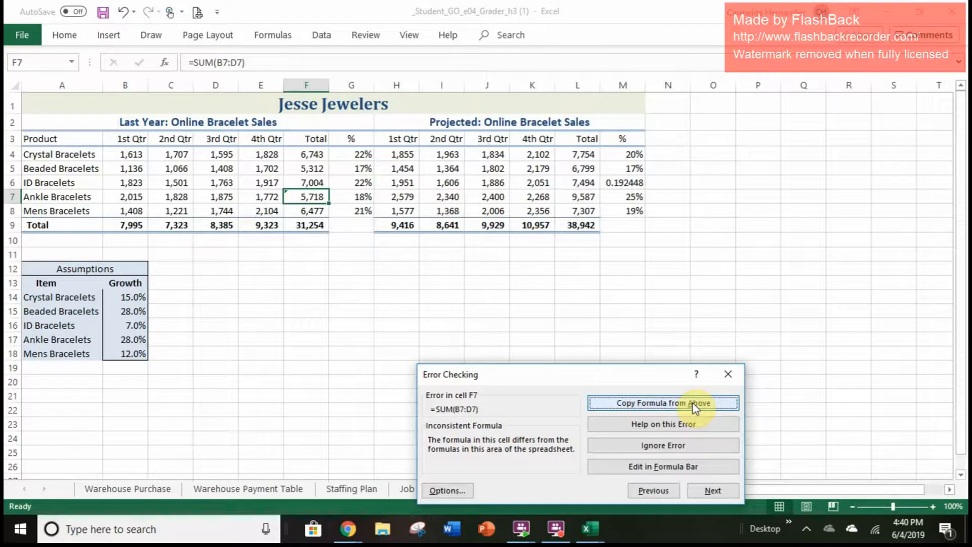
# - Update the Ankle Bracelets total formula in F7 to include the omitted adjacent cells, skip J8 and finish the error check
pyautogui.click(721, 489)
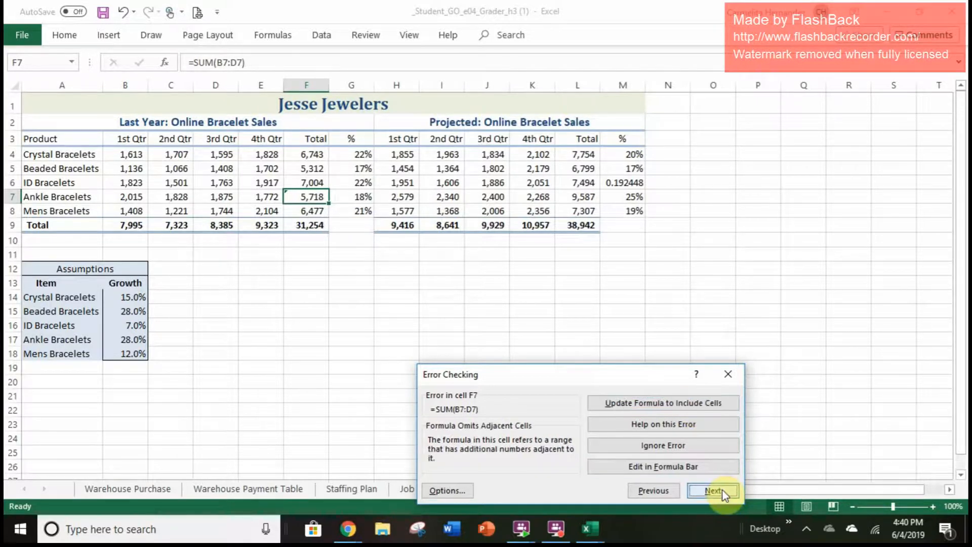
pyautogui.click(701, 403)
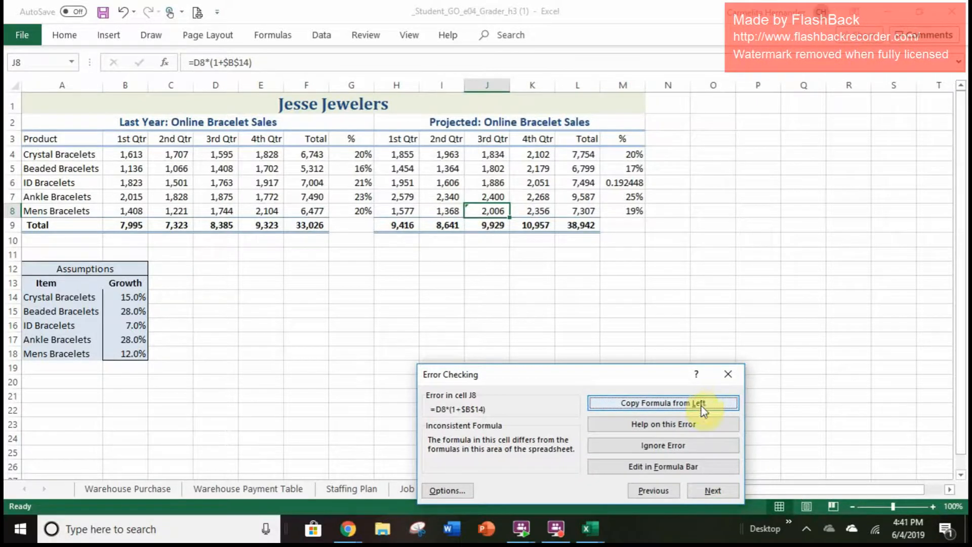
pyautogui.click(721, 492)
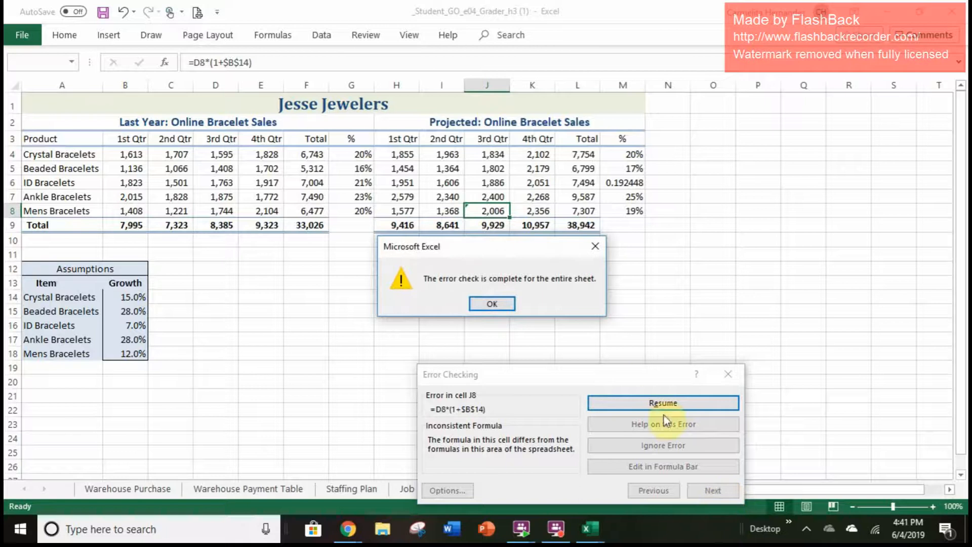
pyautogui.click(512, 305)
pyautogui.click(509, 300)
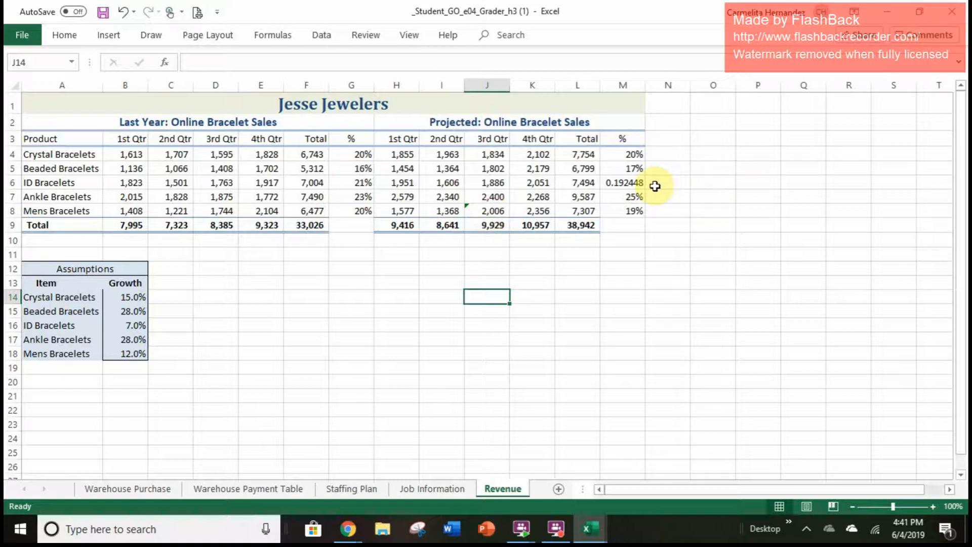
# - Apply Percent Style to the ID Bracelets projected percentage in M6
pyautogui.click(631, 185)
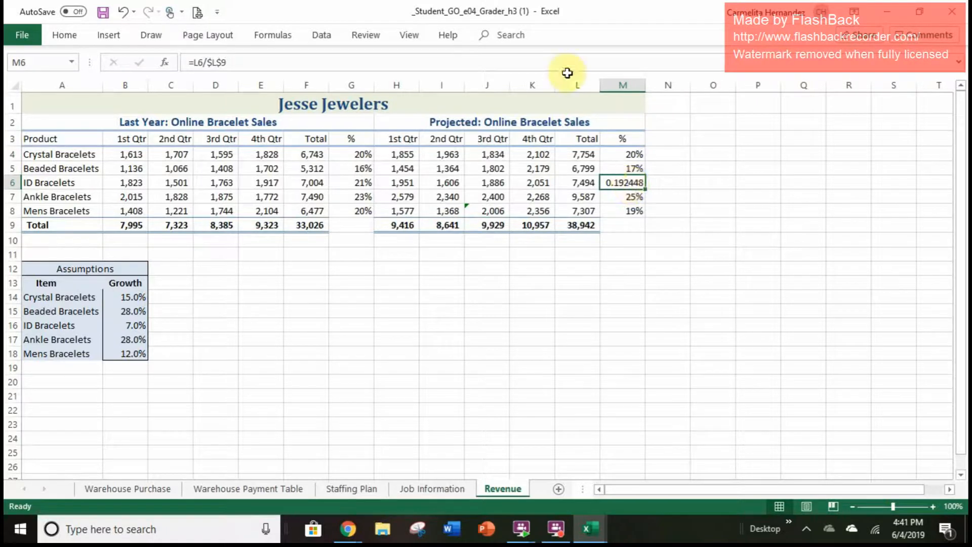
pyautogui.click(65, 35)
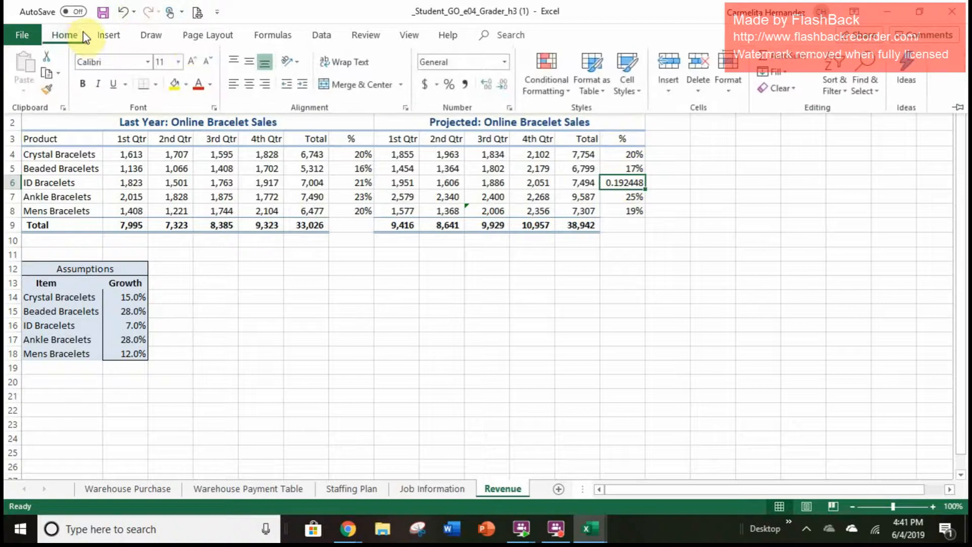
pyautogui.click(449, 85)
# - Check the formulas in J8, M6 and M5, and undo the percent formatting of M6
pyautogui.click(497, 208)
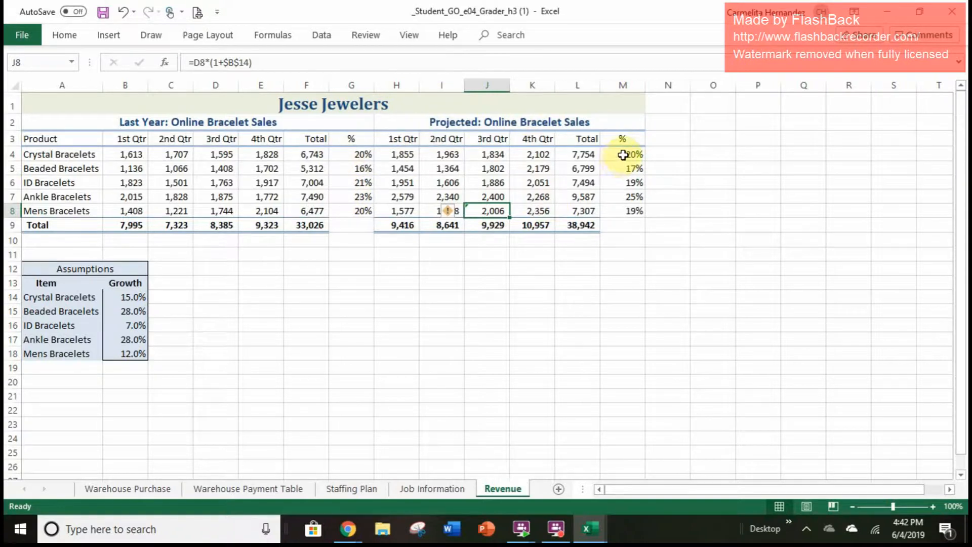
pyautogui.click(628, 179)
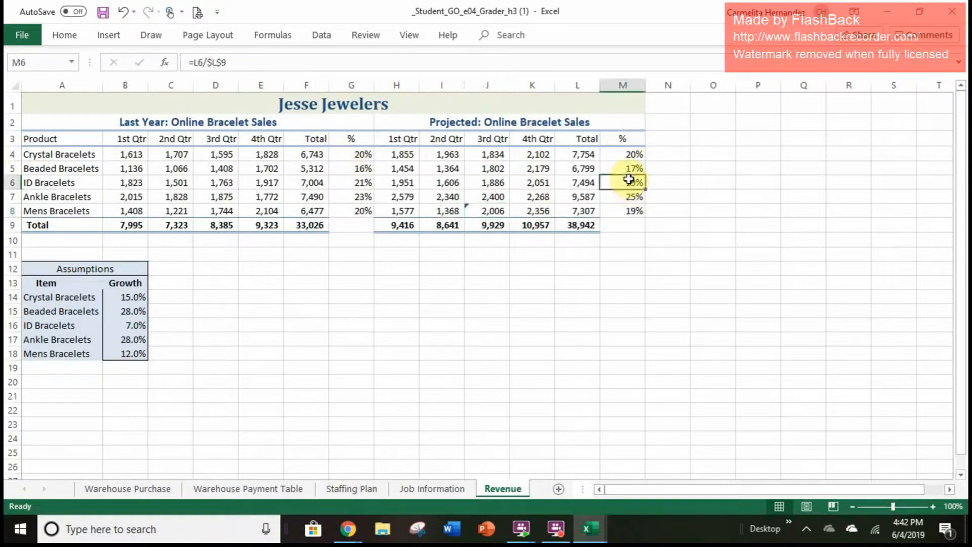
pyautogui.click(628, 166)
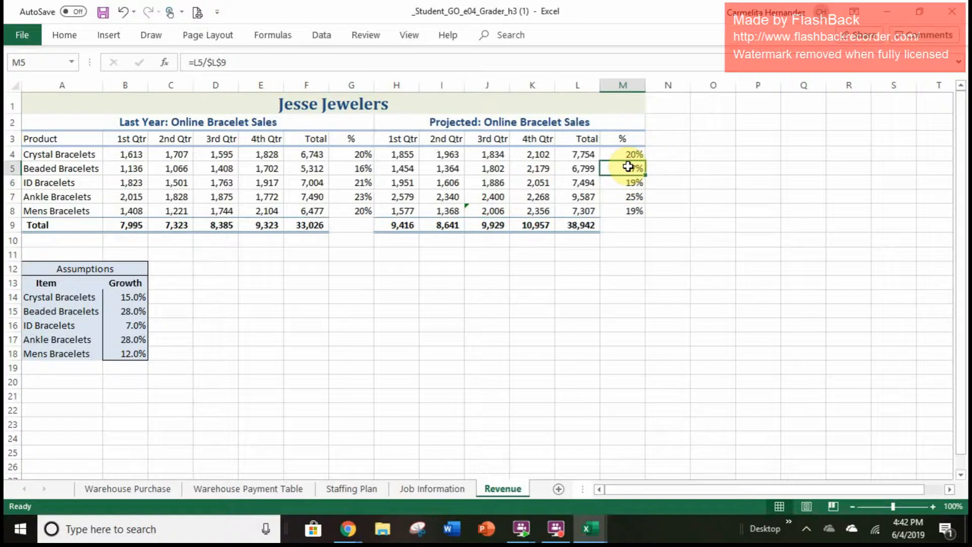
pyautogui.click(124, 12)
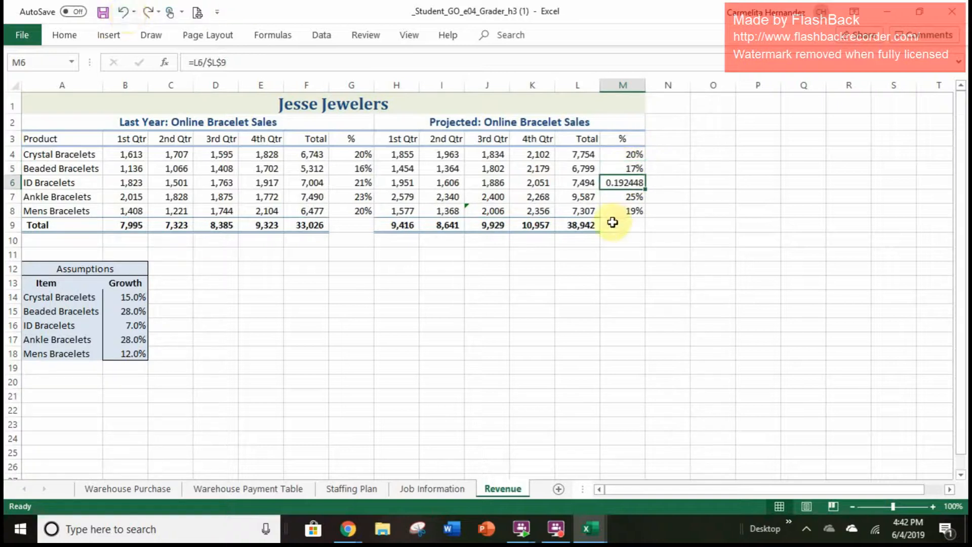
# - Copy the percentage formatting of M5 onto the ID Bracelets projected percentage in M6 with Format Painter
pyautogui.click(636, 171)
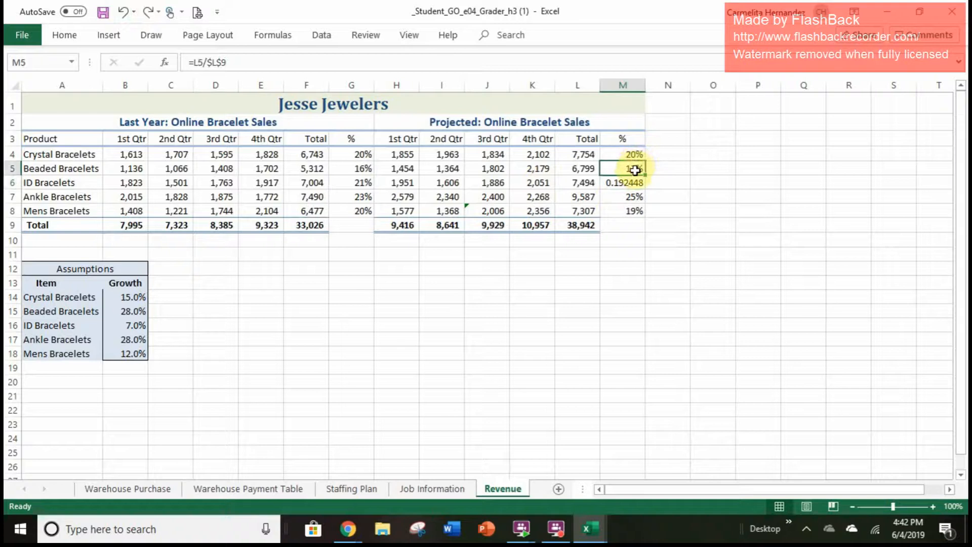
pyautogui.click(111, 39)
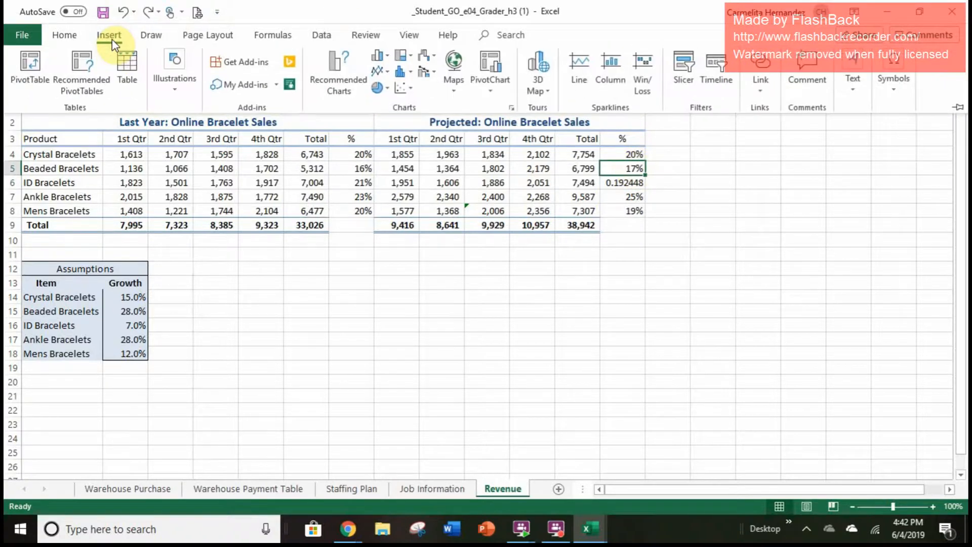
pyautogui.click(62, 37)
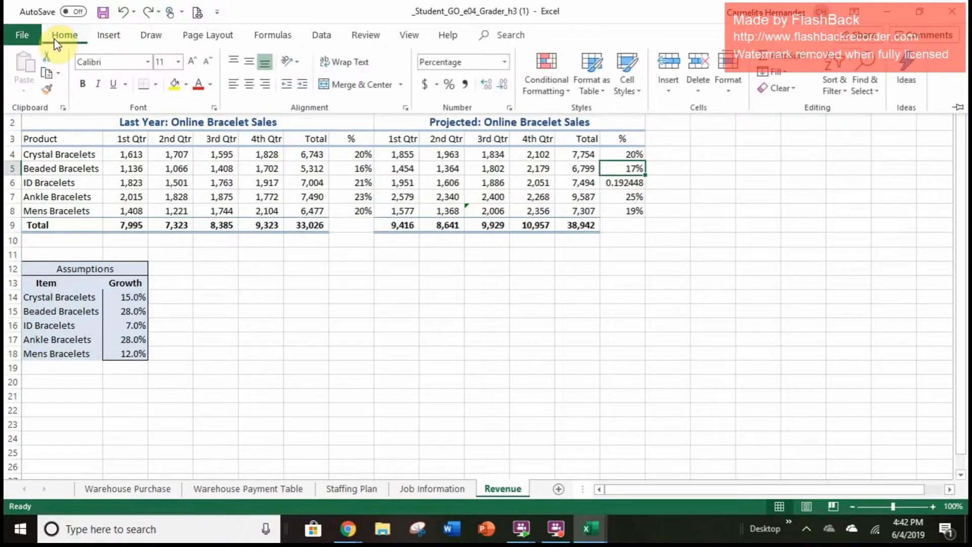
pyautogui.click(47, 94)
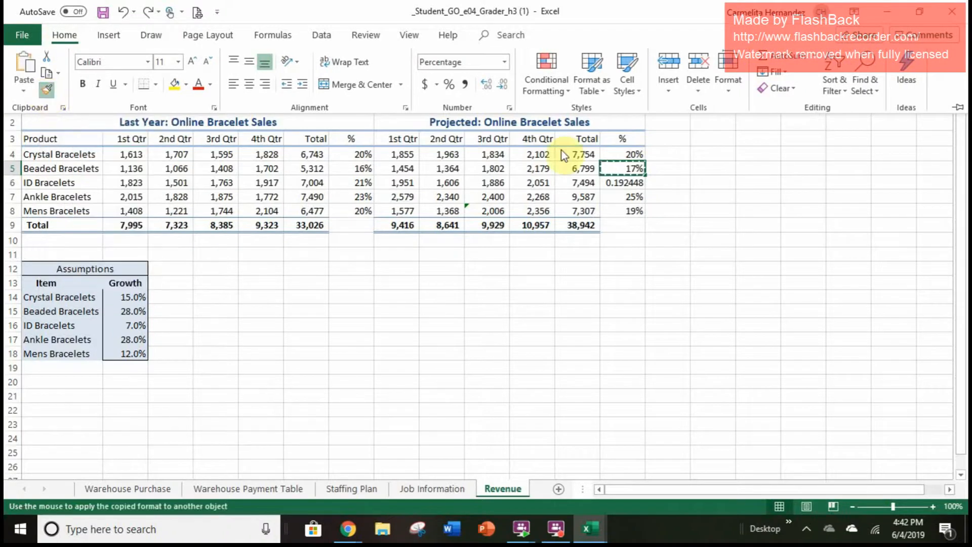
pyautogui.click(633, 184)
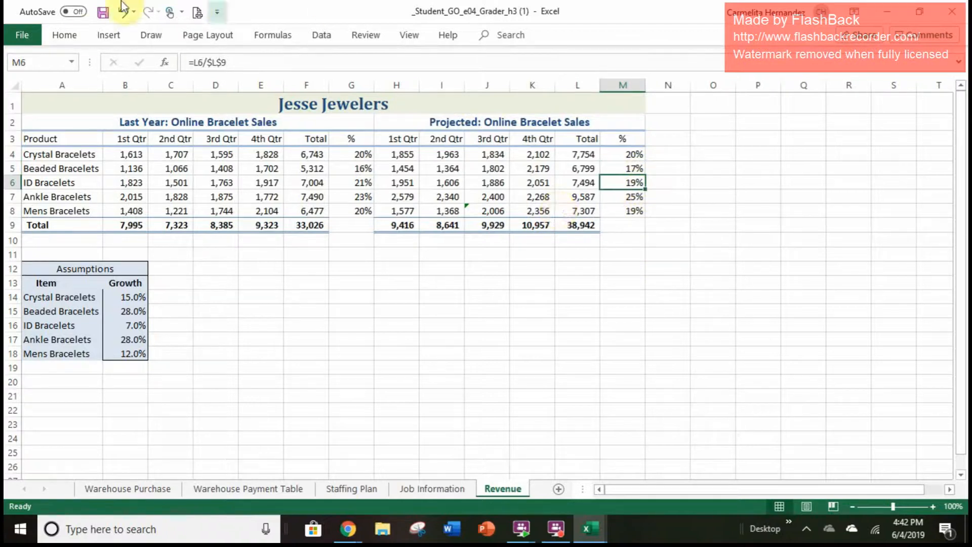
pyautogui.click(66, 35)
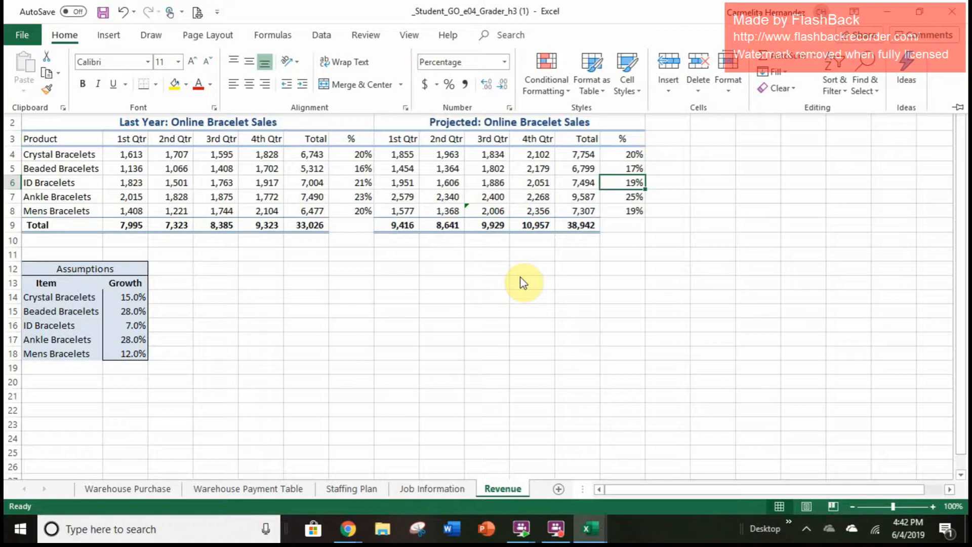
pyautogui.hotkey('ctrl', 'F1')
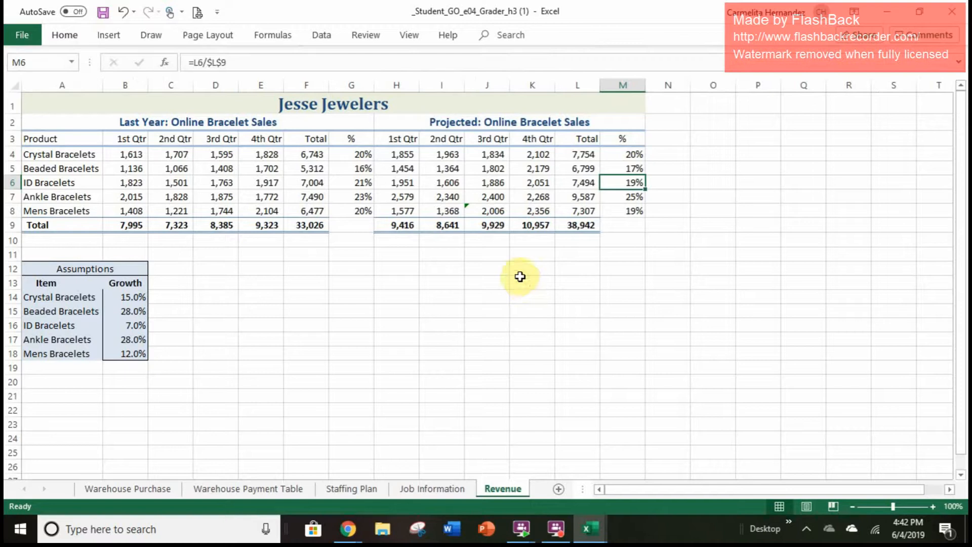
# - Correct the inconsistent Mens Bracelets 3rd Qtr projection in J8 to =D8*(1+$B$18) by copying the formula from the adjacent cell I8
pyautogui.click(472, 214)
pyautogui.click(450, 212)
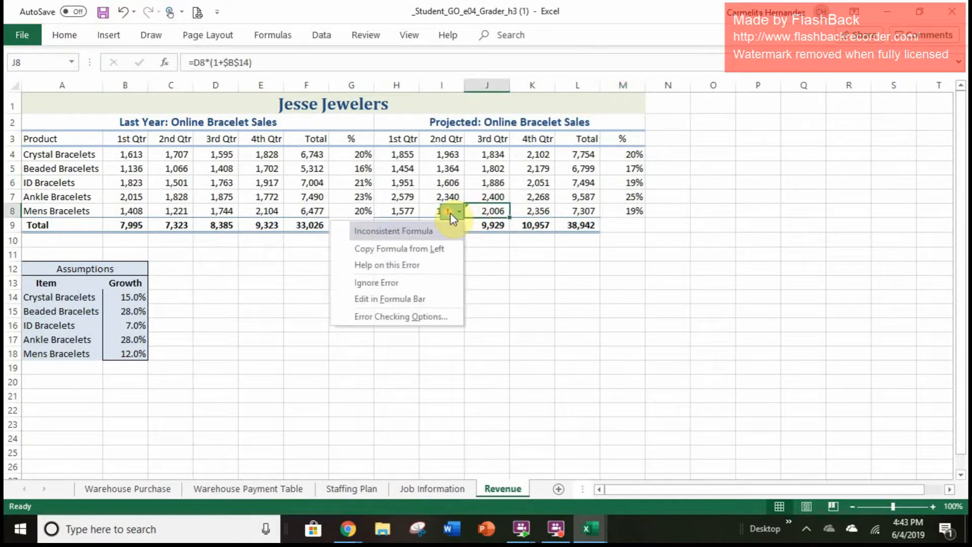
pyautogui.click(444, 247)
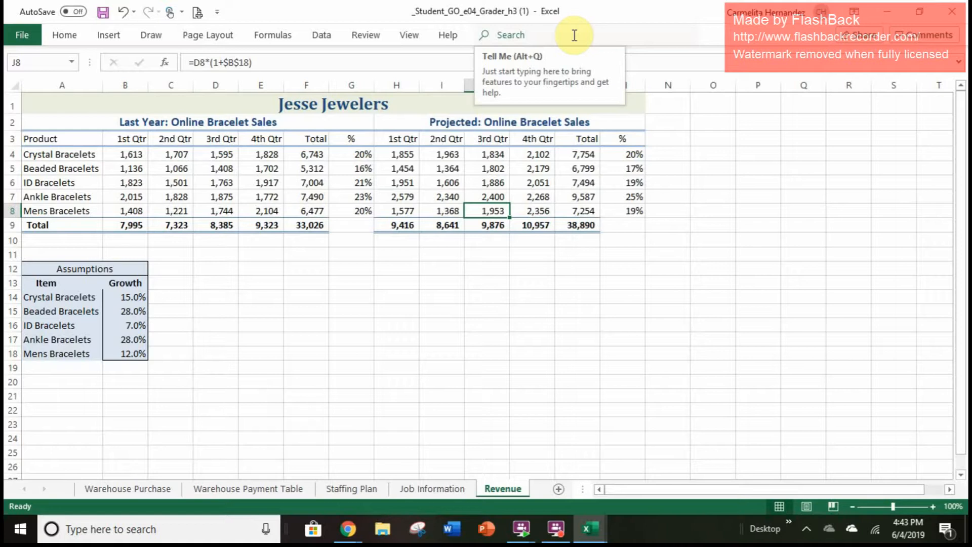
pyautogui.moveTo(566, 538)
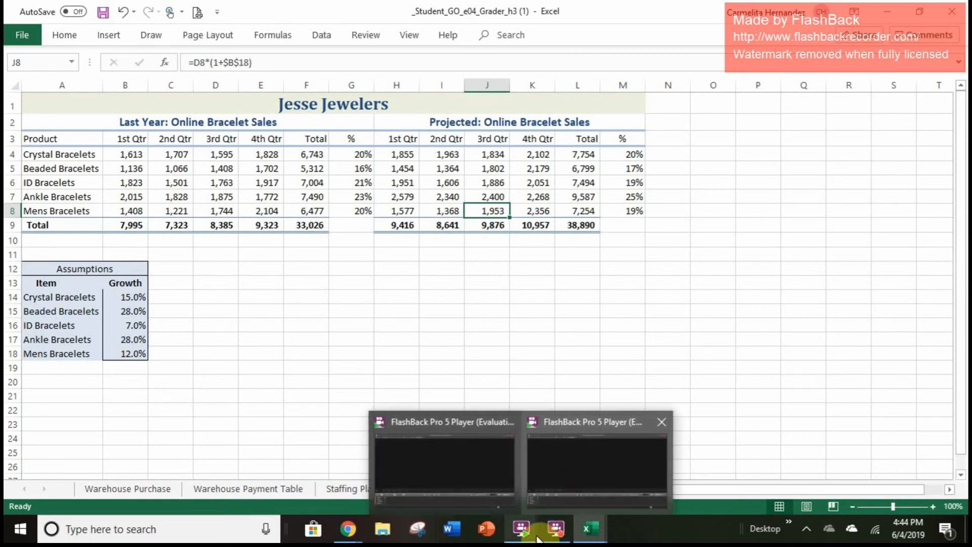
pyautogui.click(552, 538)
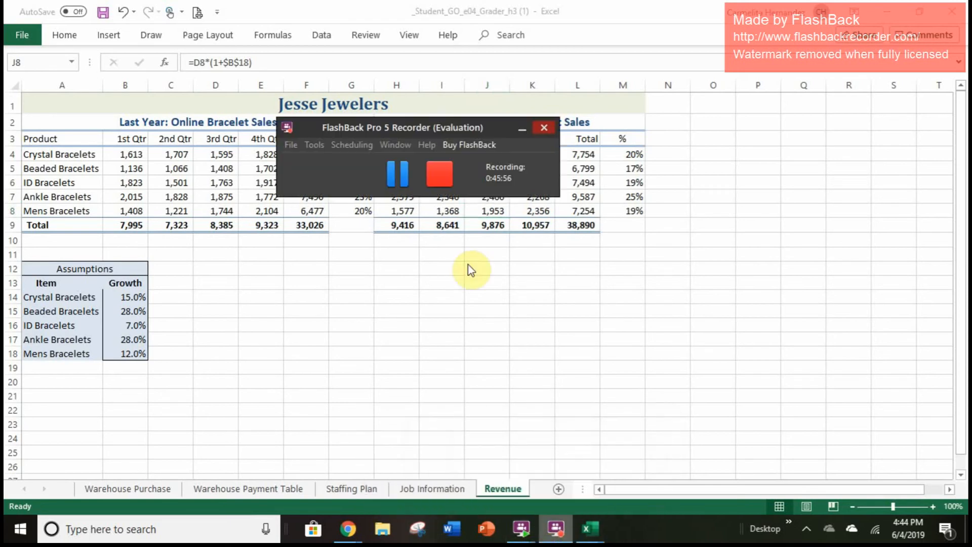